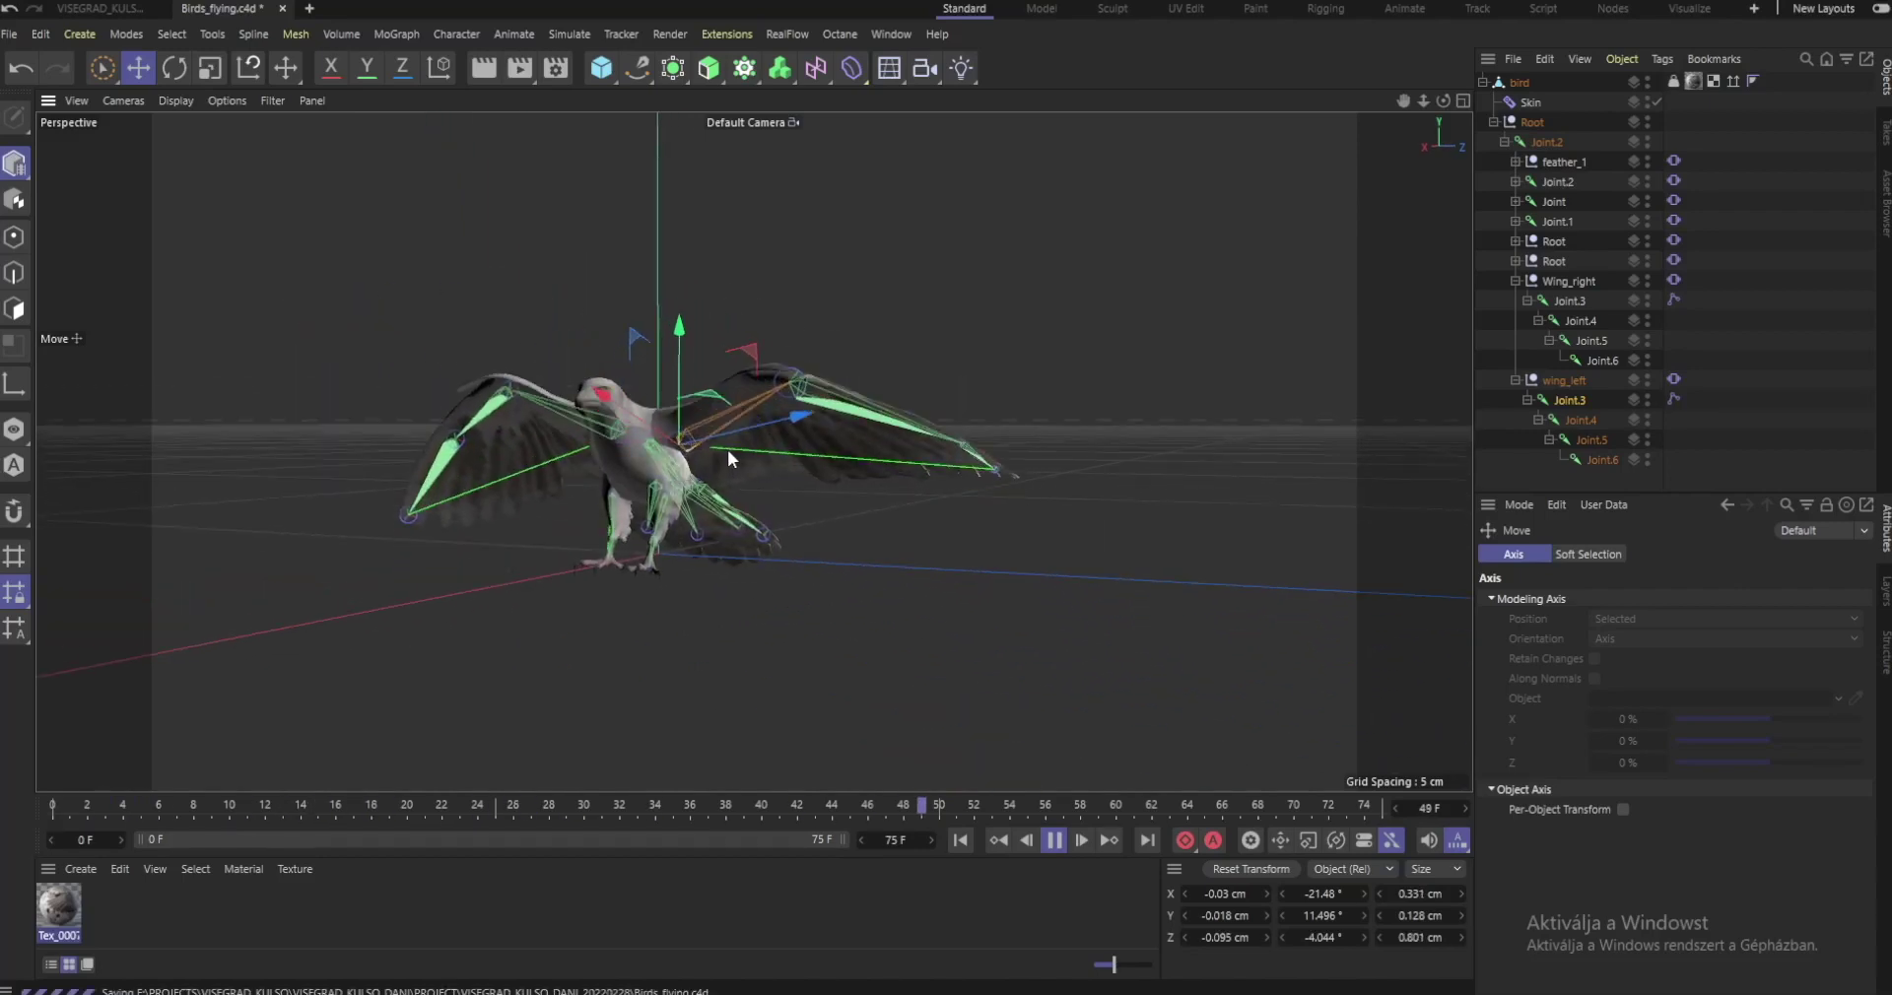
Step: Examine the animated bird rig from the front and collapse its object hierarchy
{"action": "left_click_drag", "start_coordinate": [593, 473], "coordinate": [736, 494], "text": "alt"}
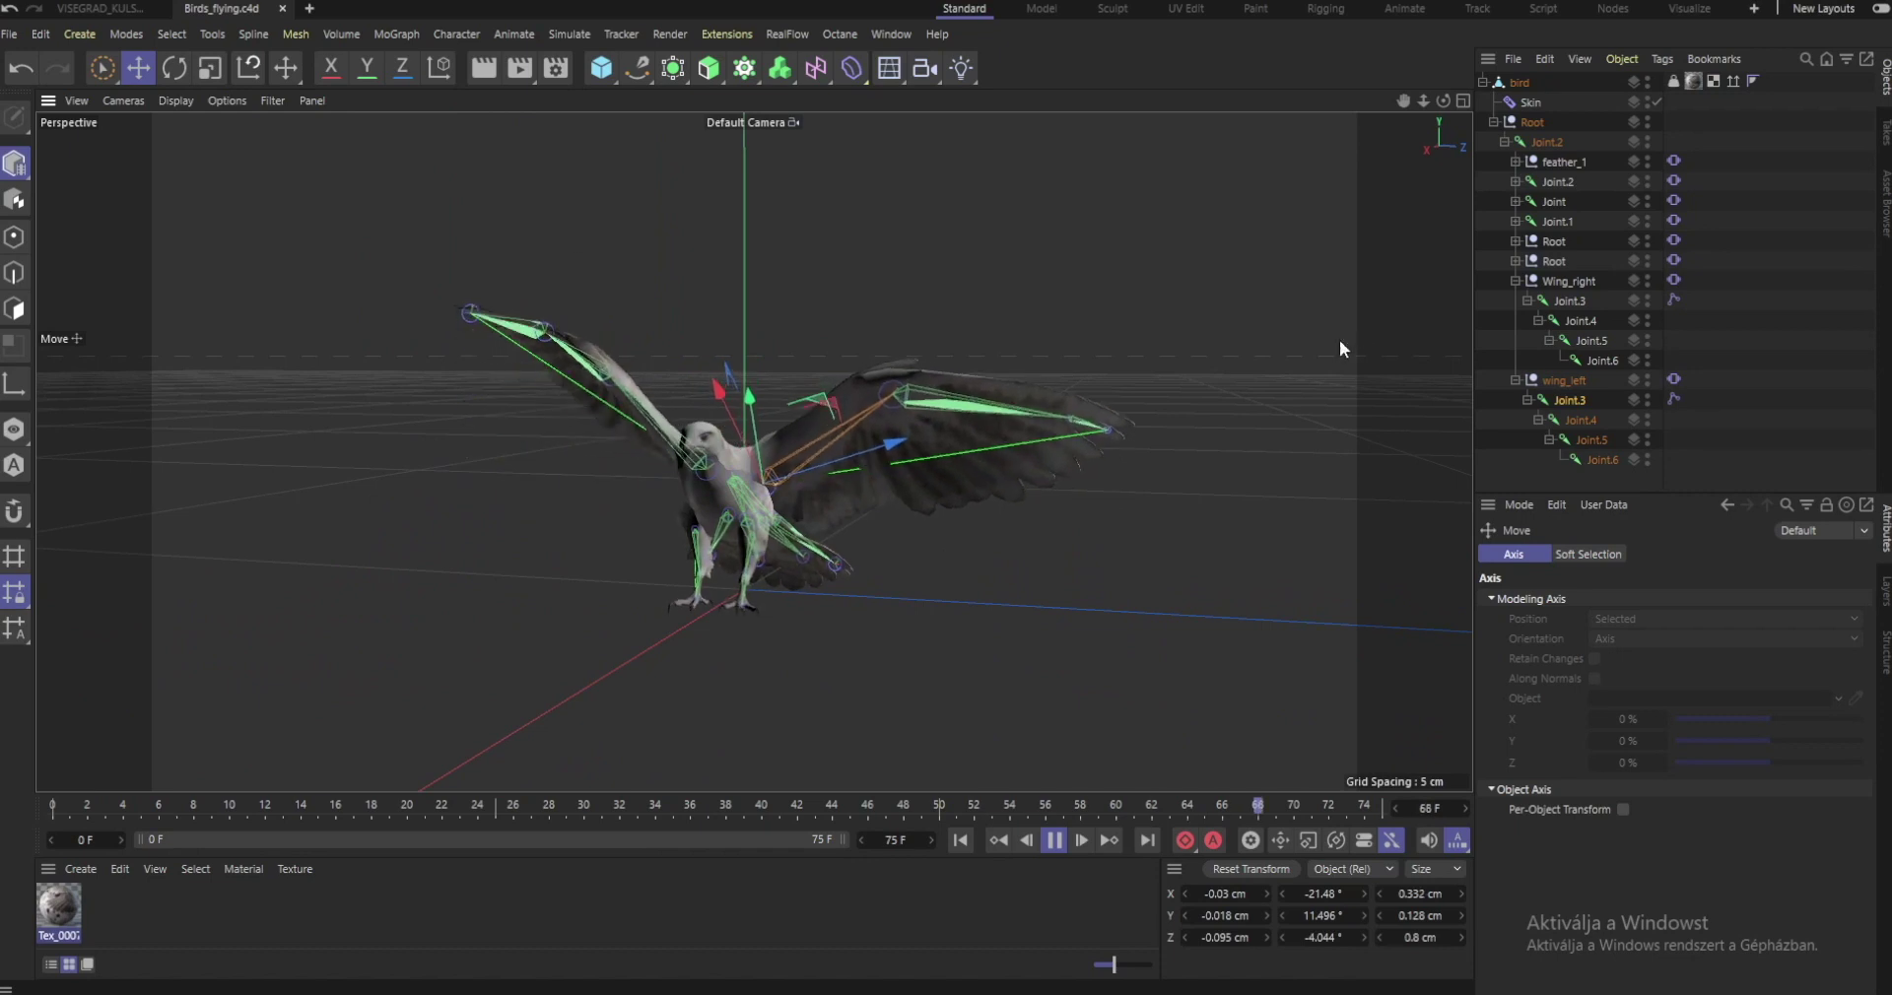
{"action": "left_click", "coordinate": [1492, 121]}
{"action": "left_click", "coordinate": [1482, 81]}
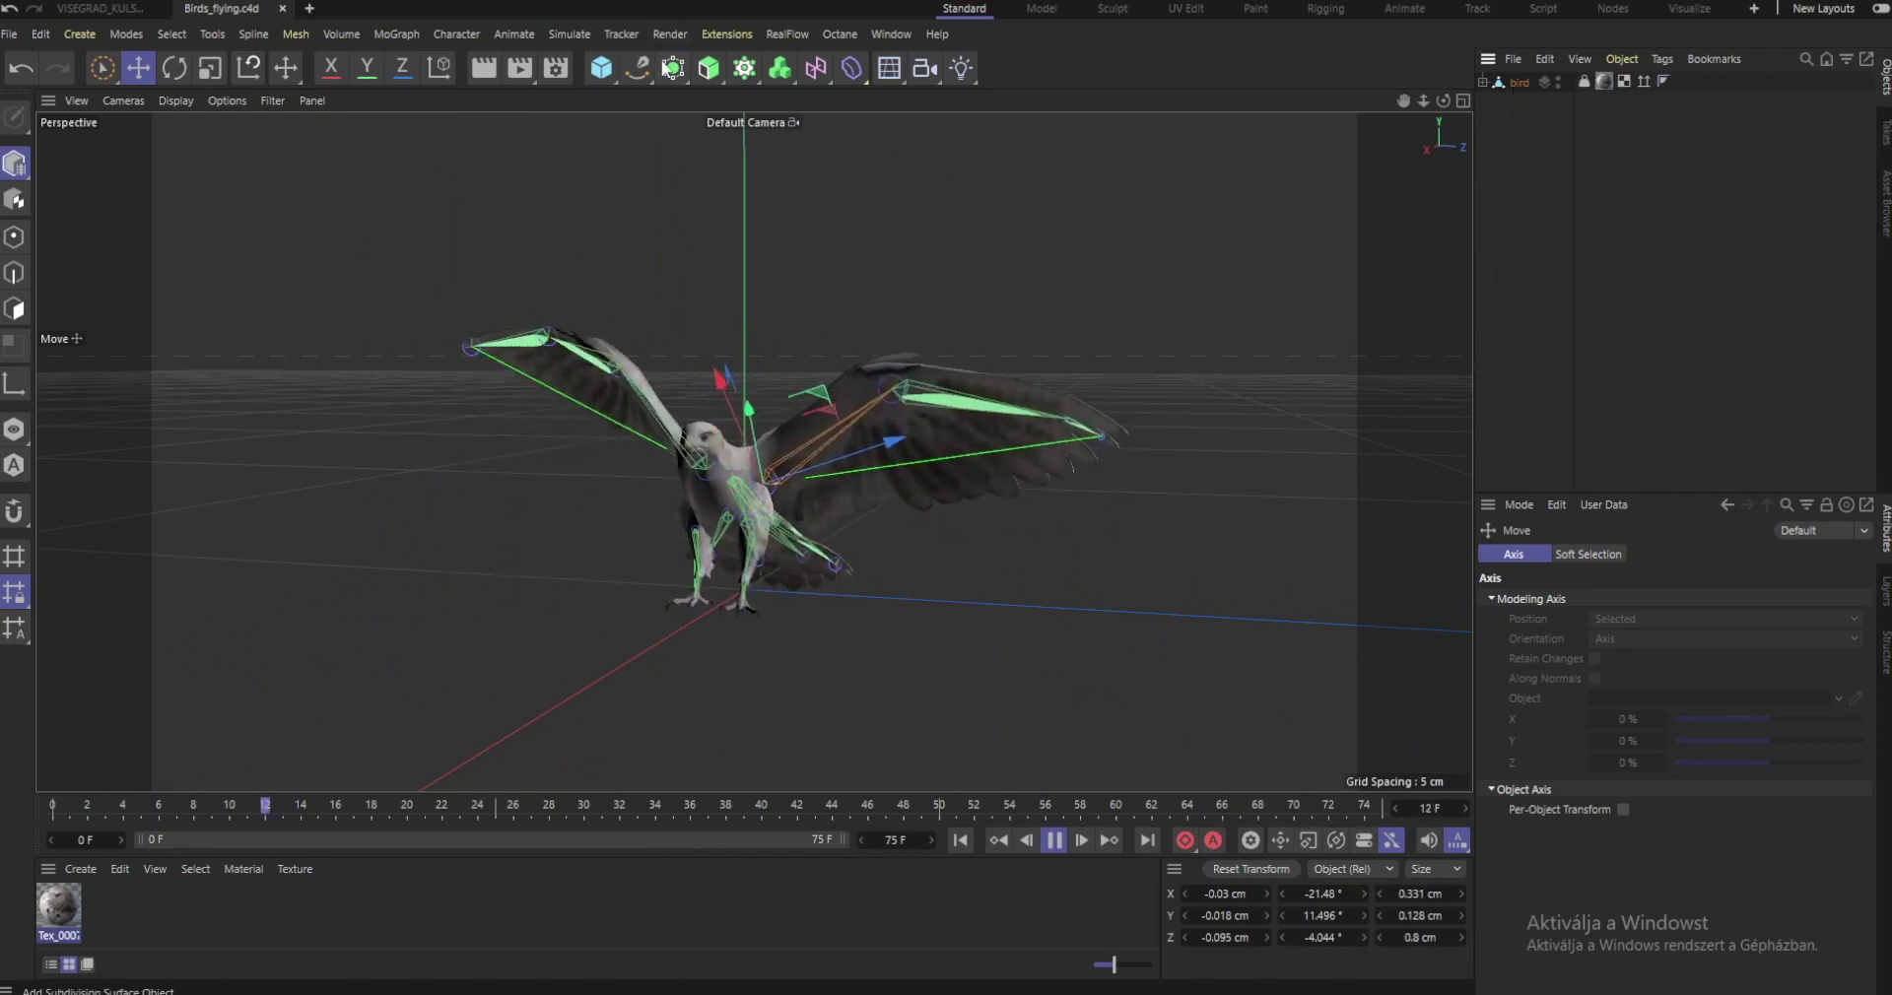
{"action": "left_click", "coordinate": [396, 34]}
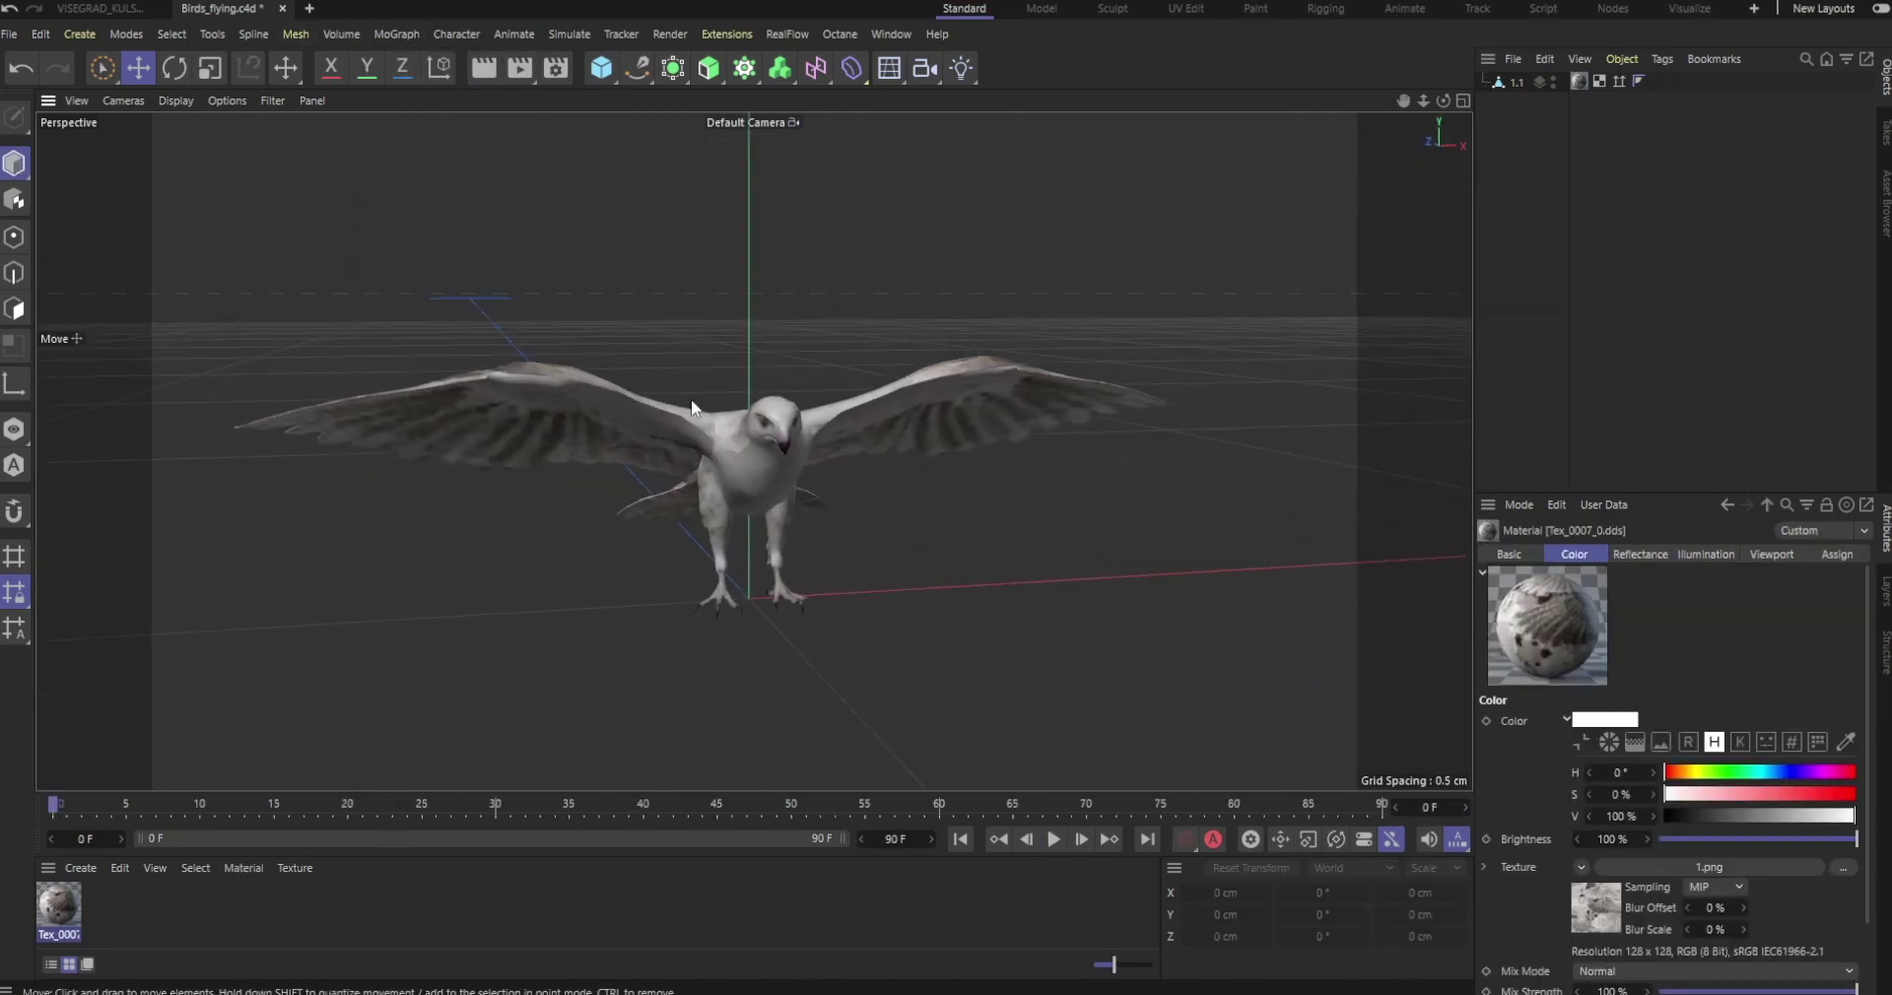
Step: Draw a joint chain with the Joint Tool from the bird's chest along its left wing to the wing tip
{"action": "left_click_drag", "start_coordinate": [691, 401], "coordinate": [651, 443], "text": "alt"}
{"action": "scroll", "coordinate": [765, 460], "scroll_direction": "up", "scroll_amount": 2}
{"action": "mouse_move", "coordinate": [767, 461]}
{"action": "left_mouse_down", "text": "alt"}
{"action": "mouse_move", "coordinate": [735, 481]}
{"action": "mouse_move", "coordinate": [729, 459]}
{"action": "left_mouse_up", "text": "alt"}
{"action": "middle_click_drag", "start_coordinate": [771, 516], "coordinate": [762, 344], "text": "alt"}
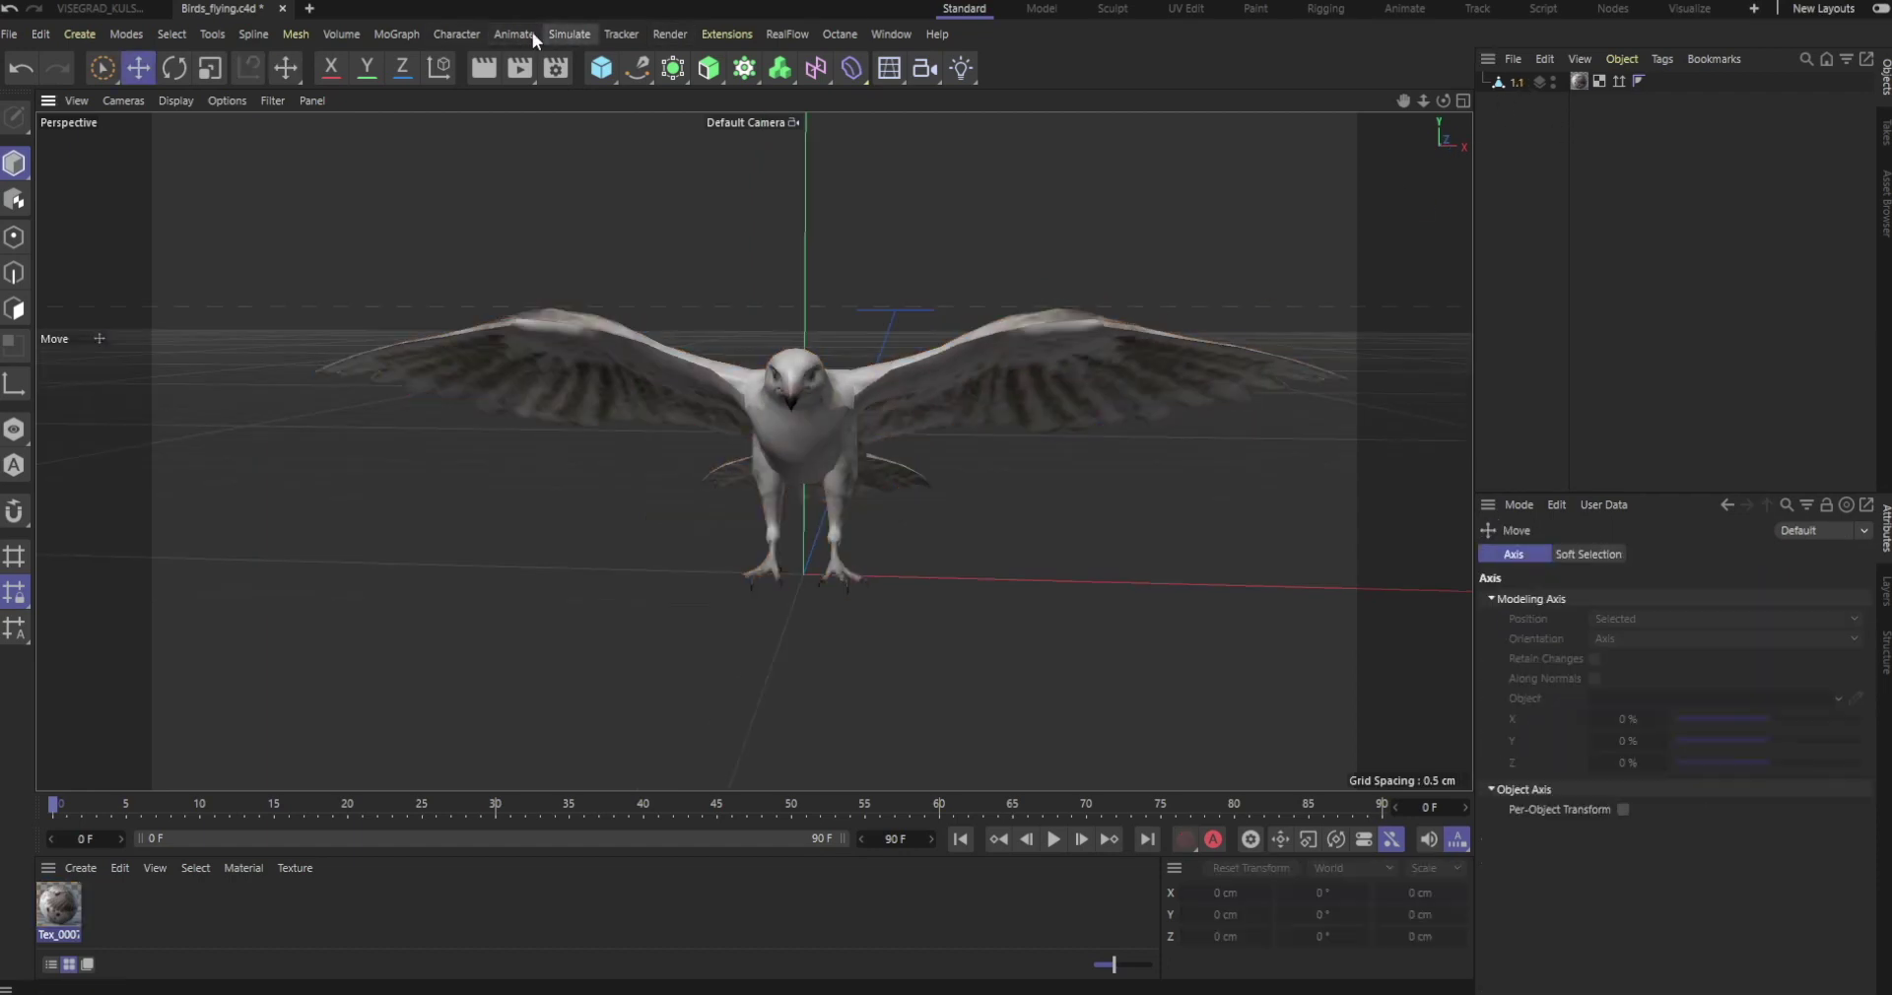
{"action": "left_click", "coordinate": [455, 35]}
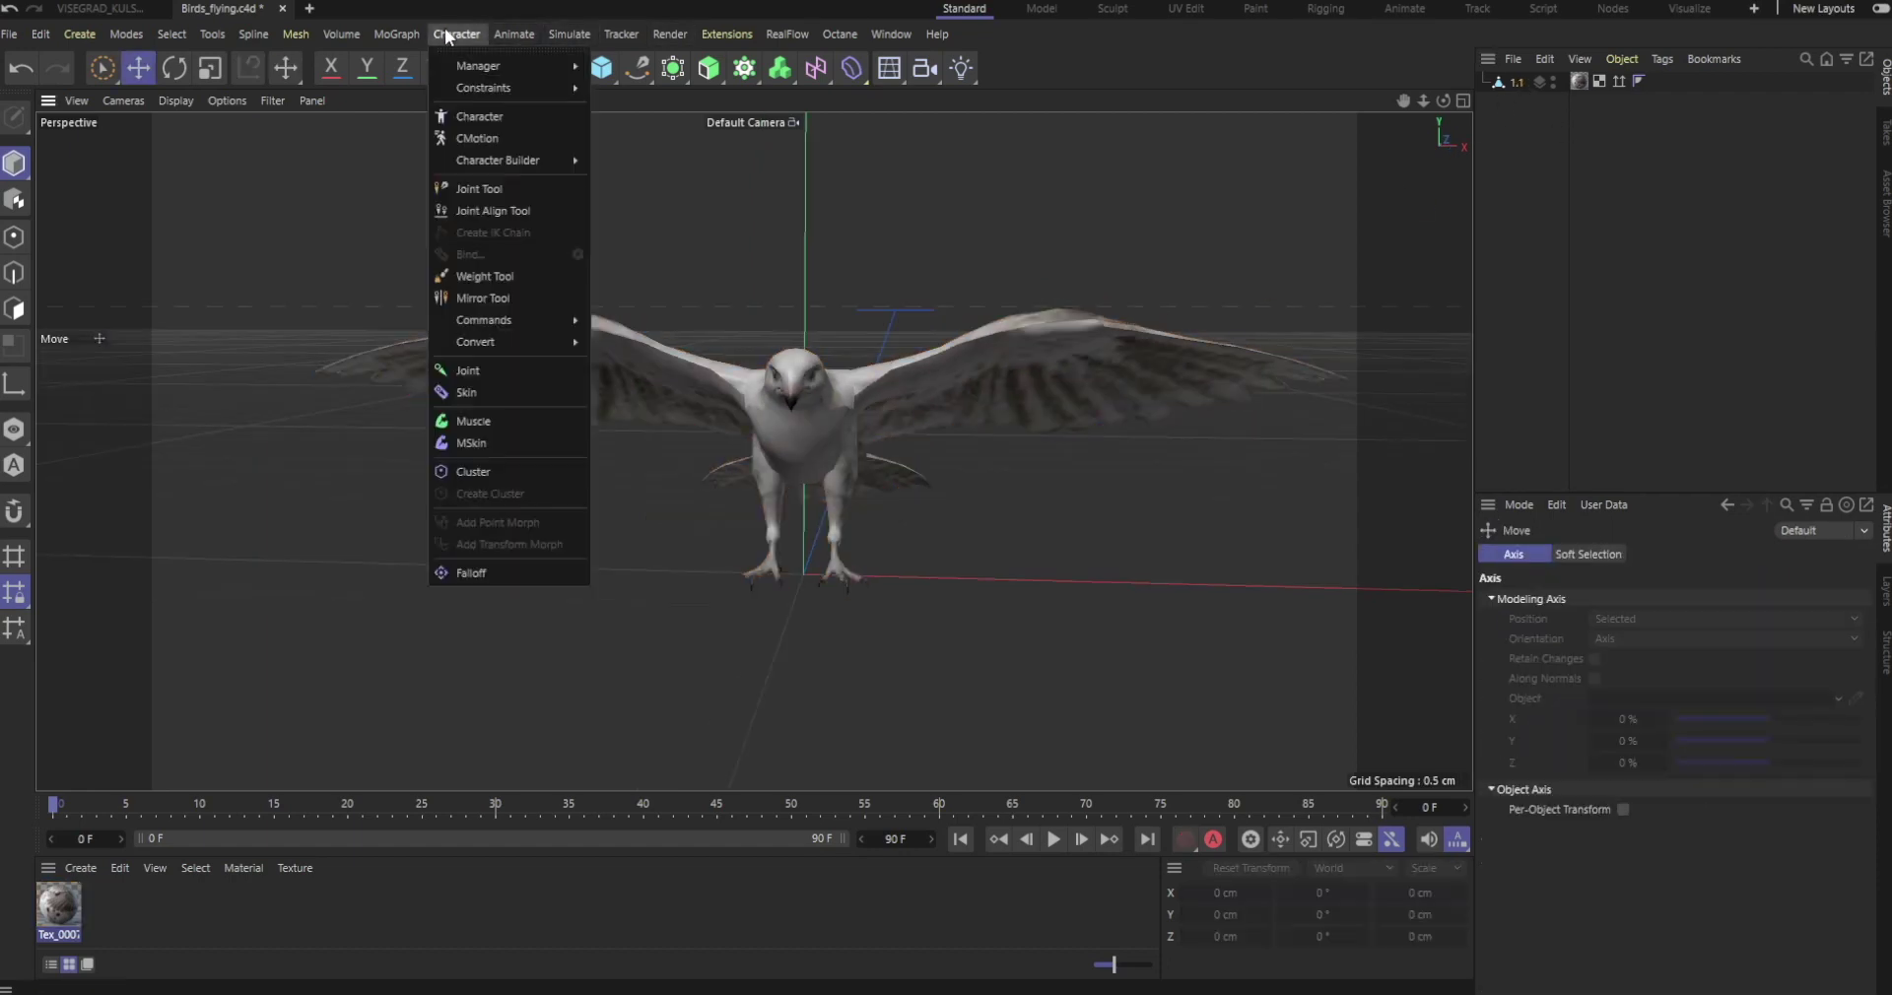
{"action": "left_click", "coordinate": [477, 190]}
{"action": "left_click", "coordinate": [808, 429]}
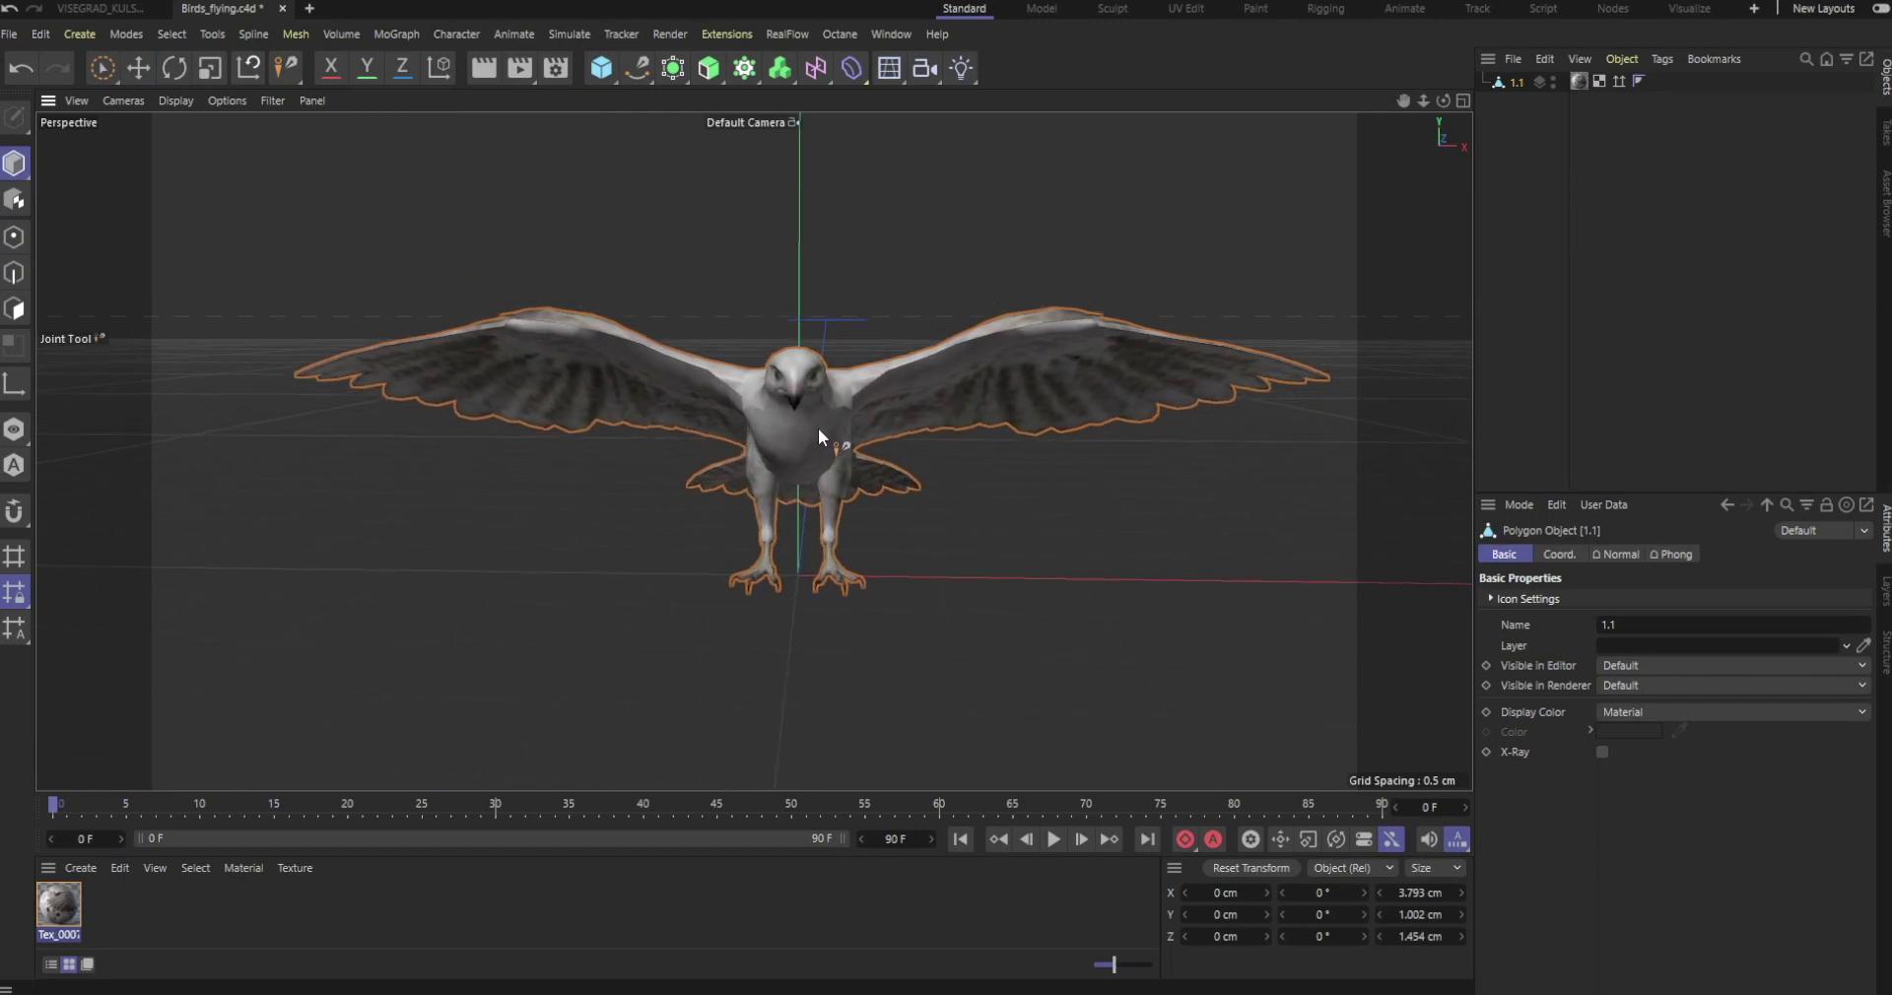
{"action": "left_click", "coordinate": [796, 423], "text": "ctrl"}
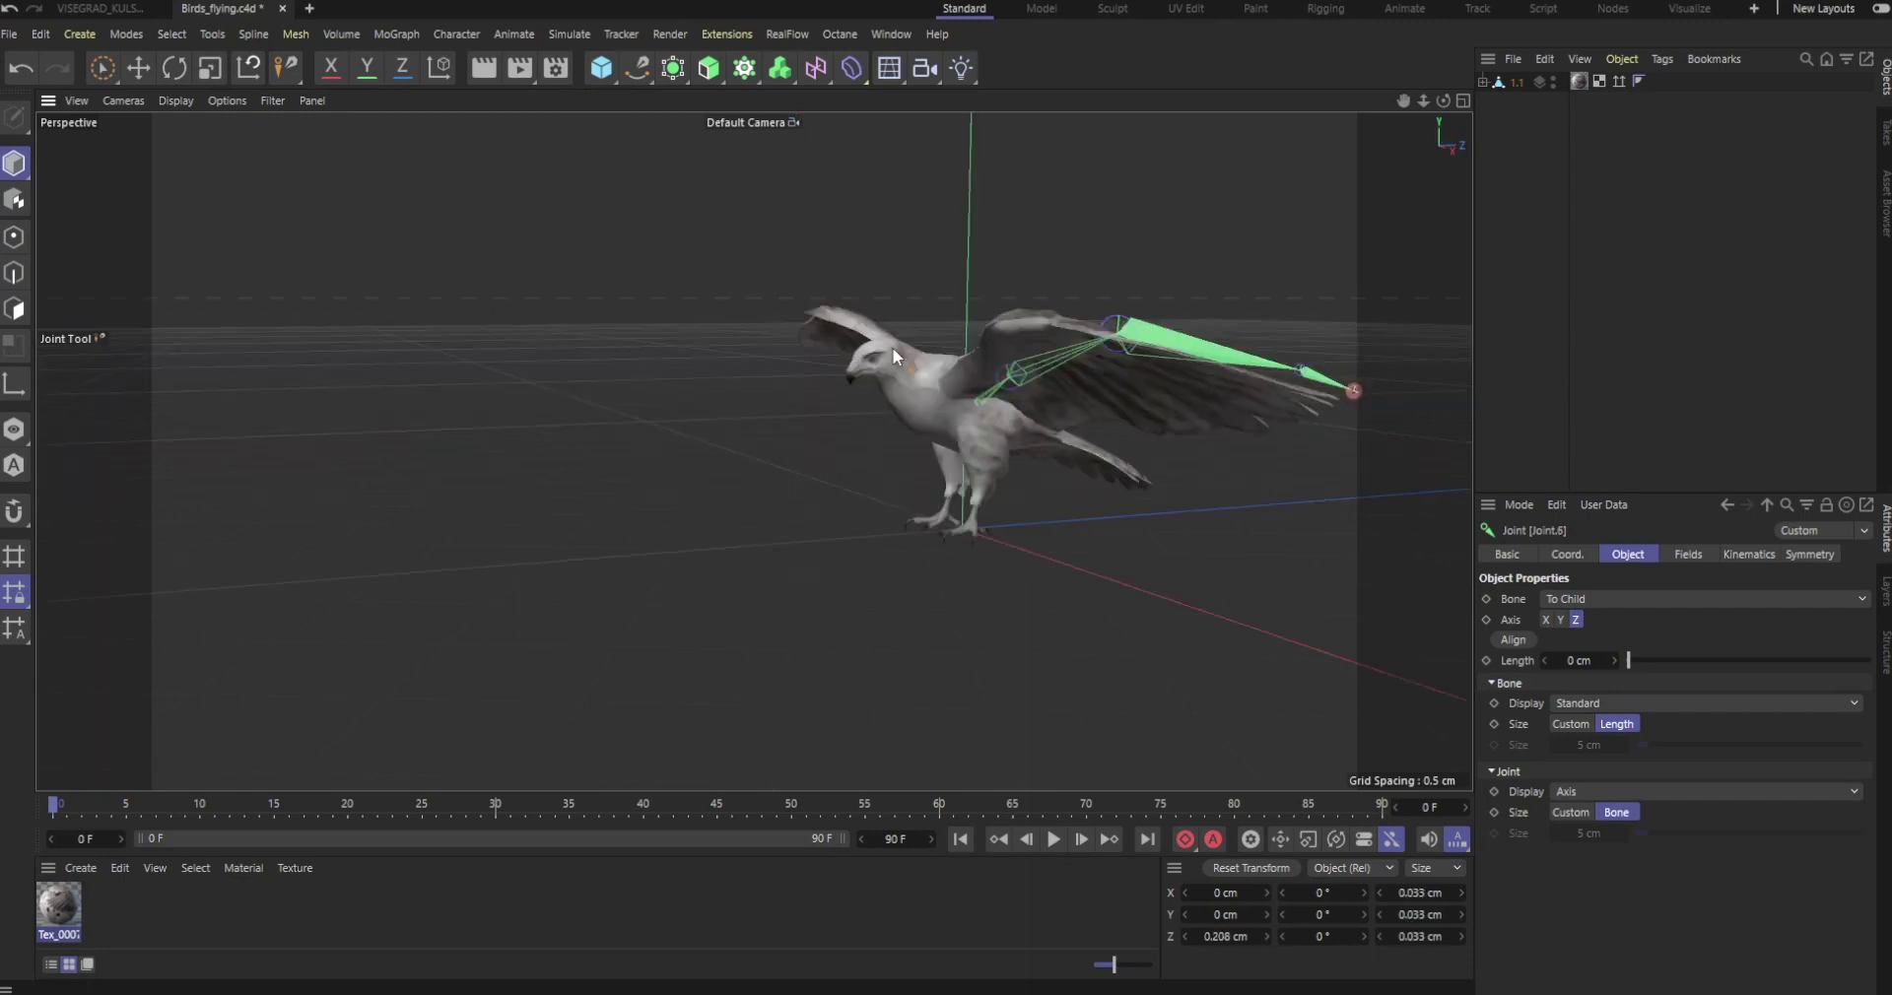
{"action": "left_click_drag", "start_coordinate": [890, 347], "coordinate": [808, 374], "text": "alt"}
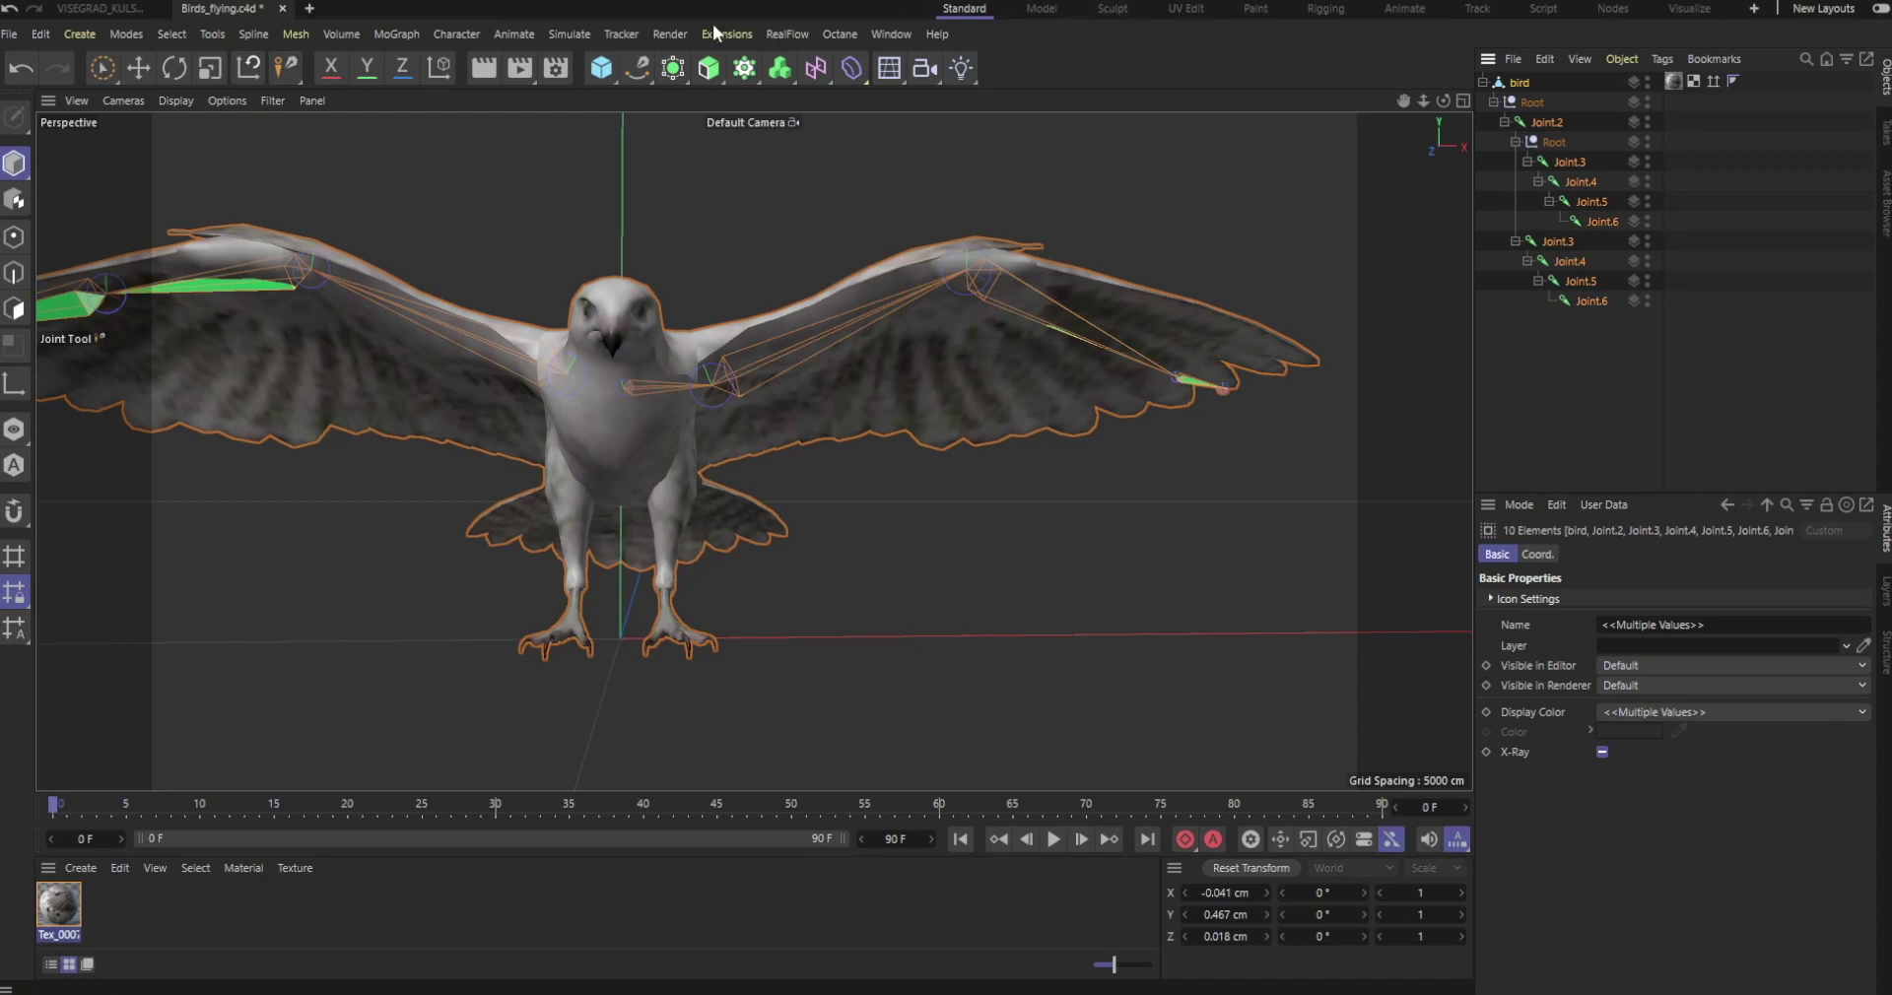
Step: Bind the selected bird mesh to the body joint and both wing joint chains
{"action": "left_click", "coordinate": [459, 35]}
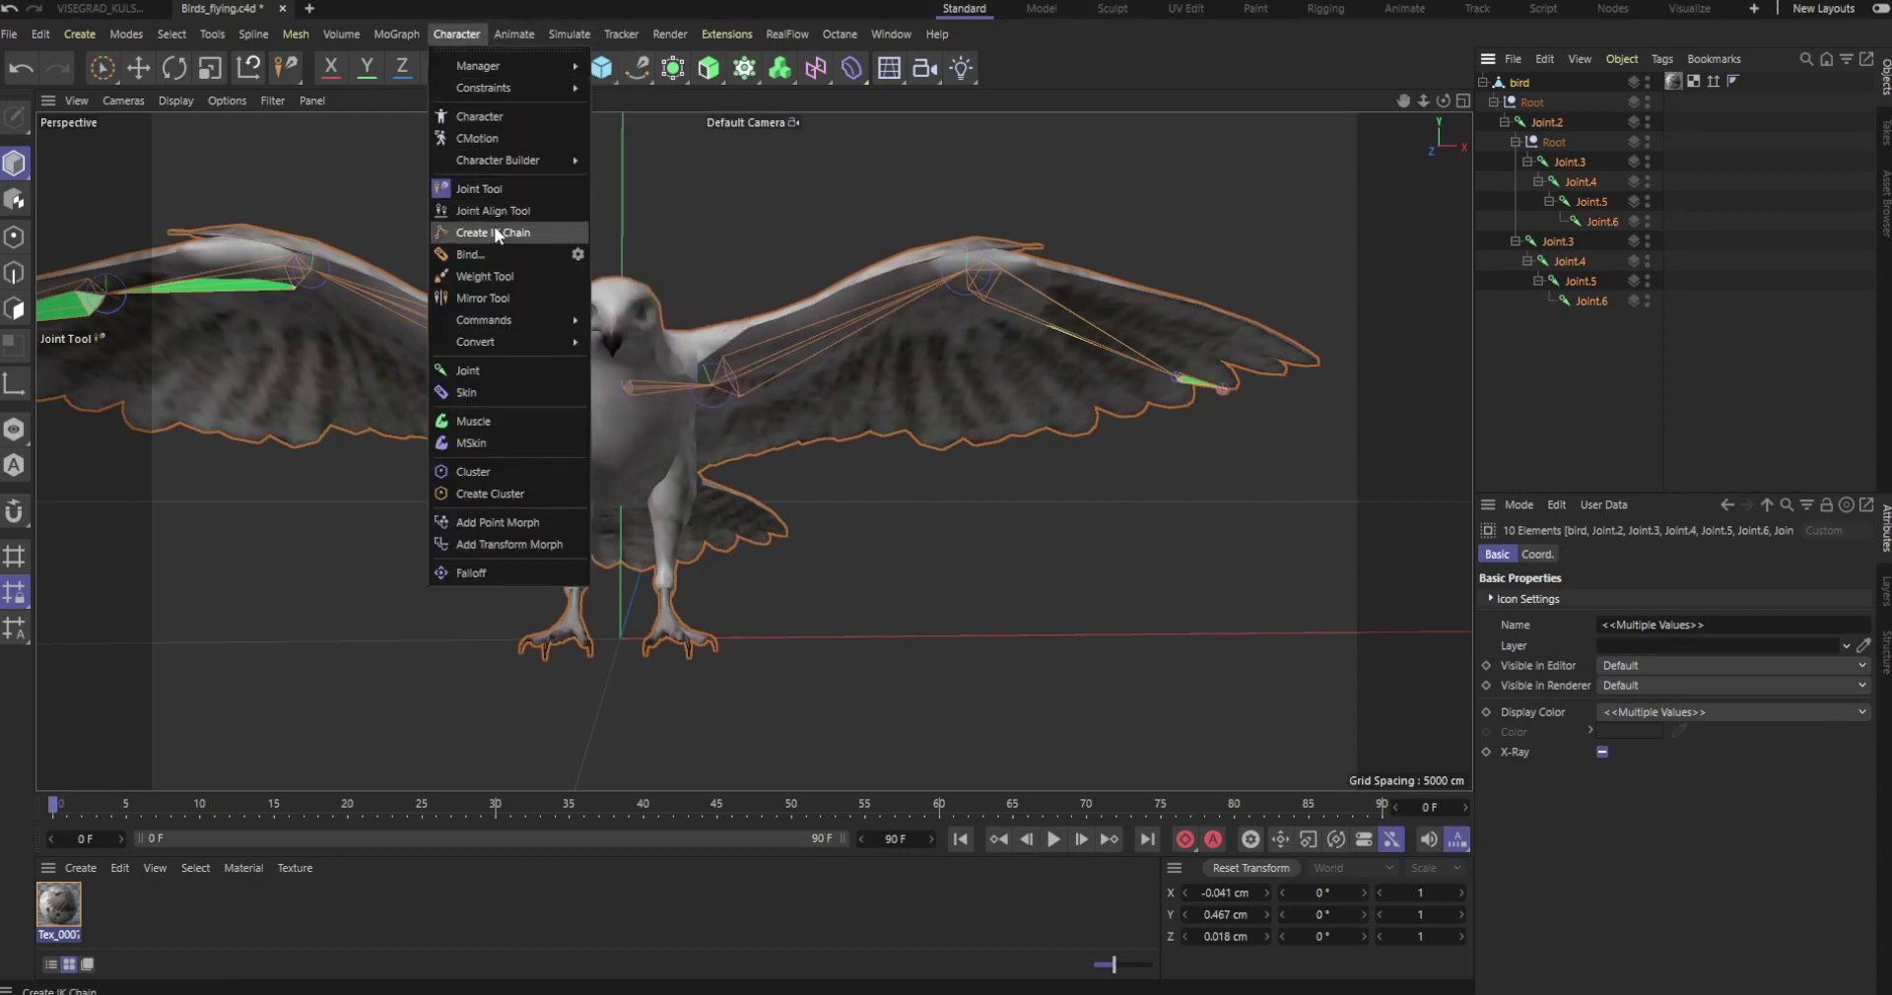
{"action": "left_click", "coordinate": [492, 254]}
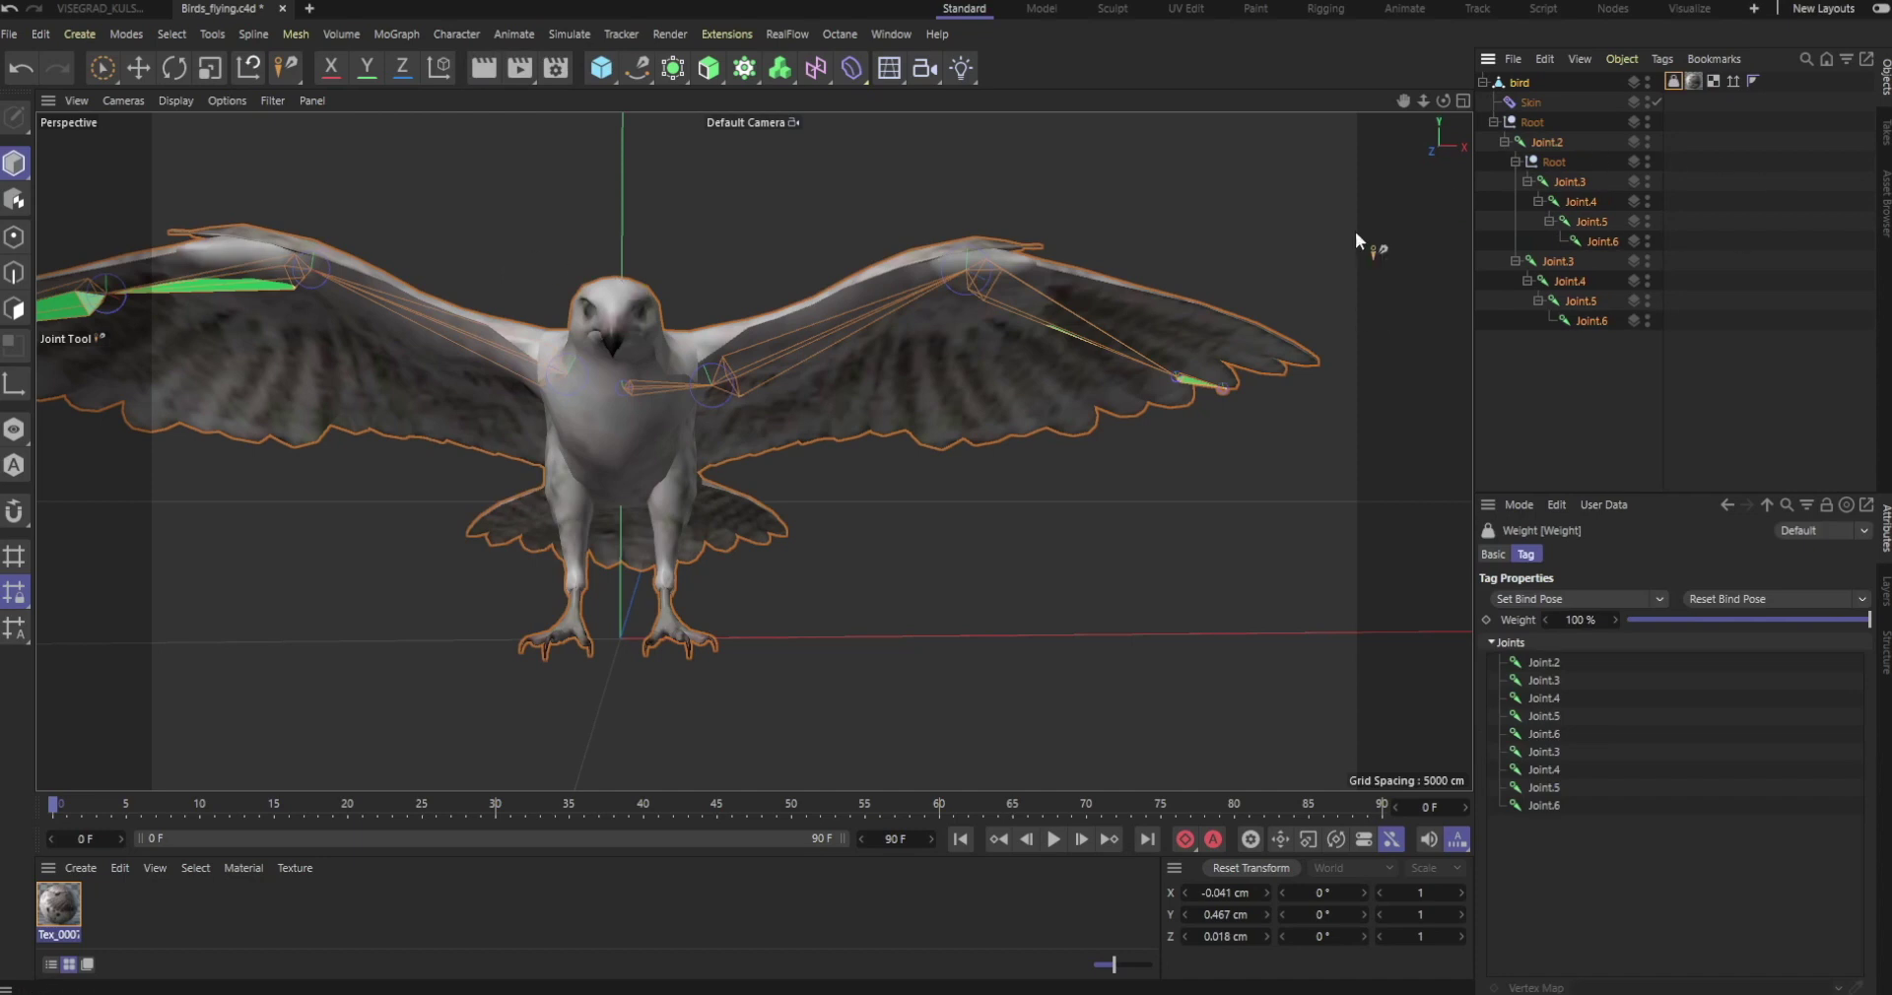
{"action": "left_click_drag", "start_coordinate": [545, 429], "coordinate": [815, 333], "text": "alt"}
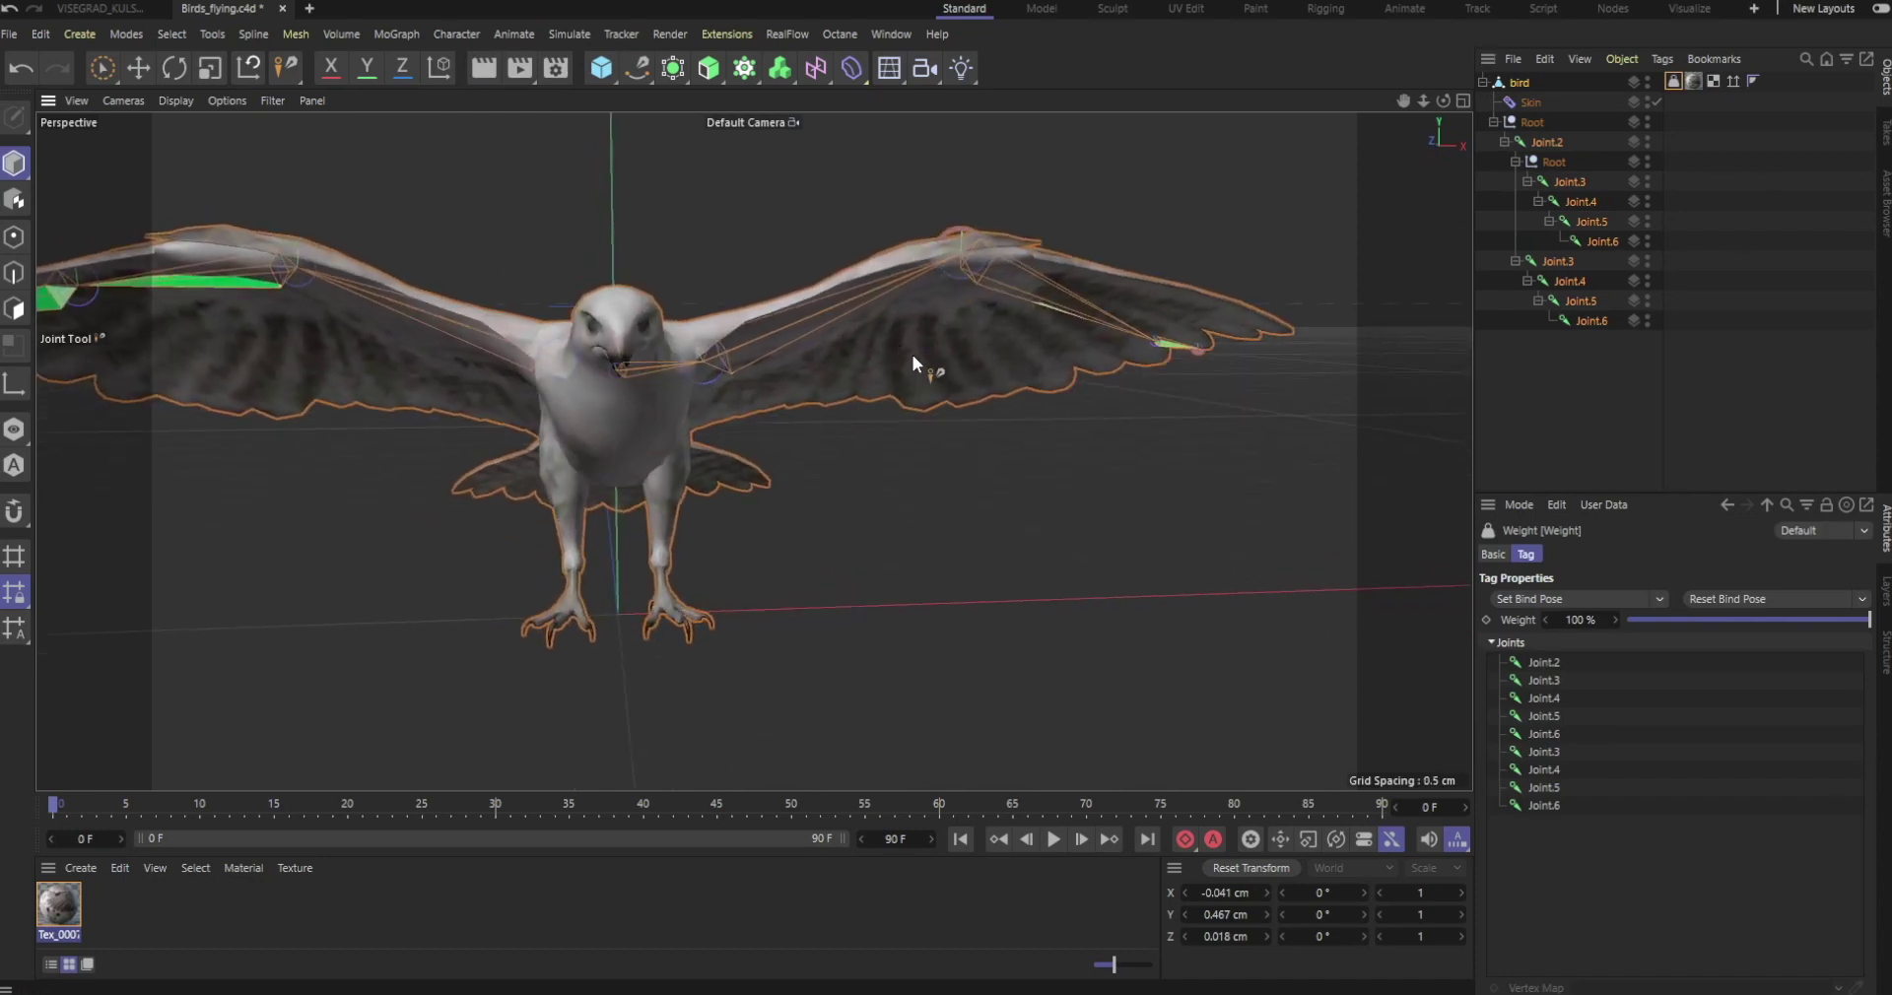
Step: Add an IK rigging tag to Joint.3, the first joint of the right wing chain
{"action": "left_click", "coordinate": [1558, 183]}
{"action": "key", "text": "r"}
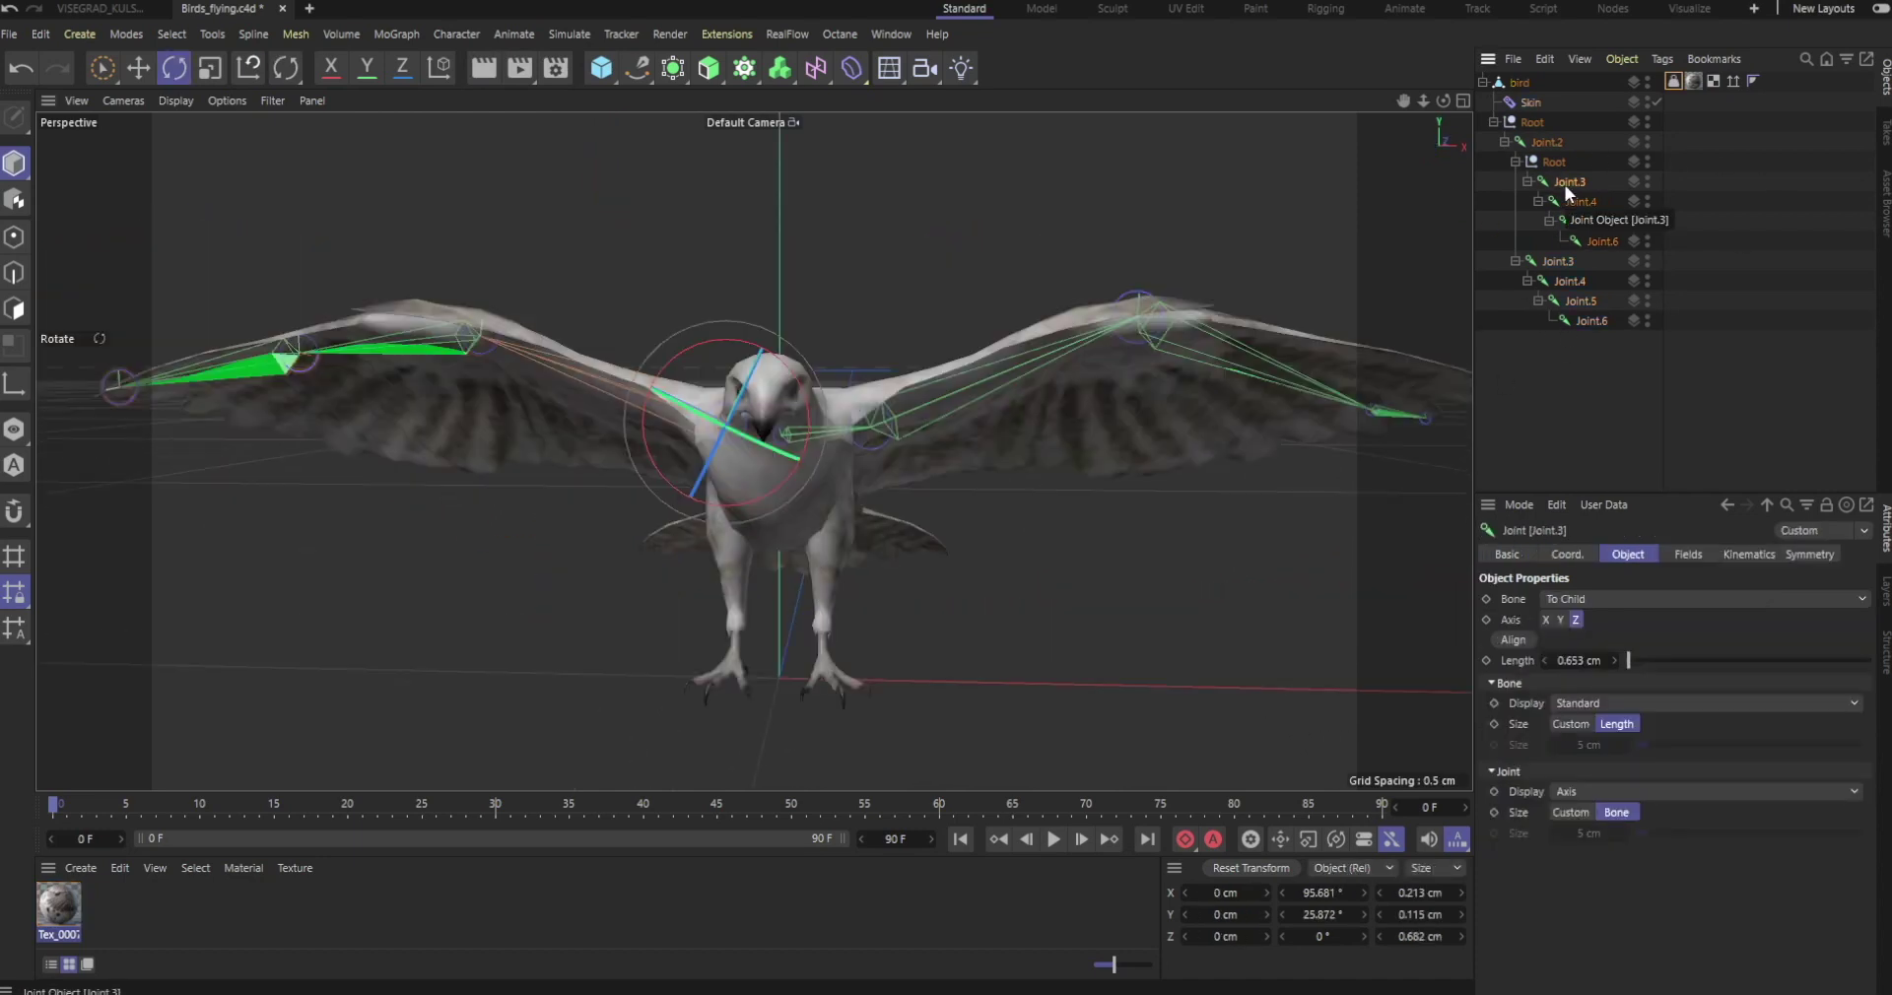
{"action": "right_click", "coordinate": [1564, 185]}
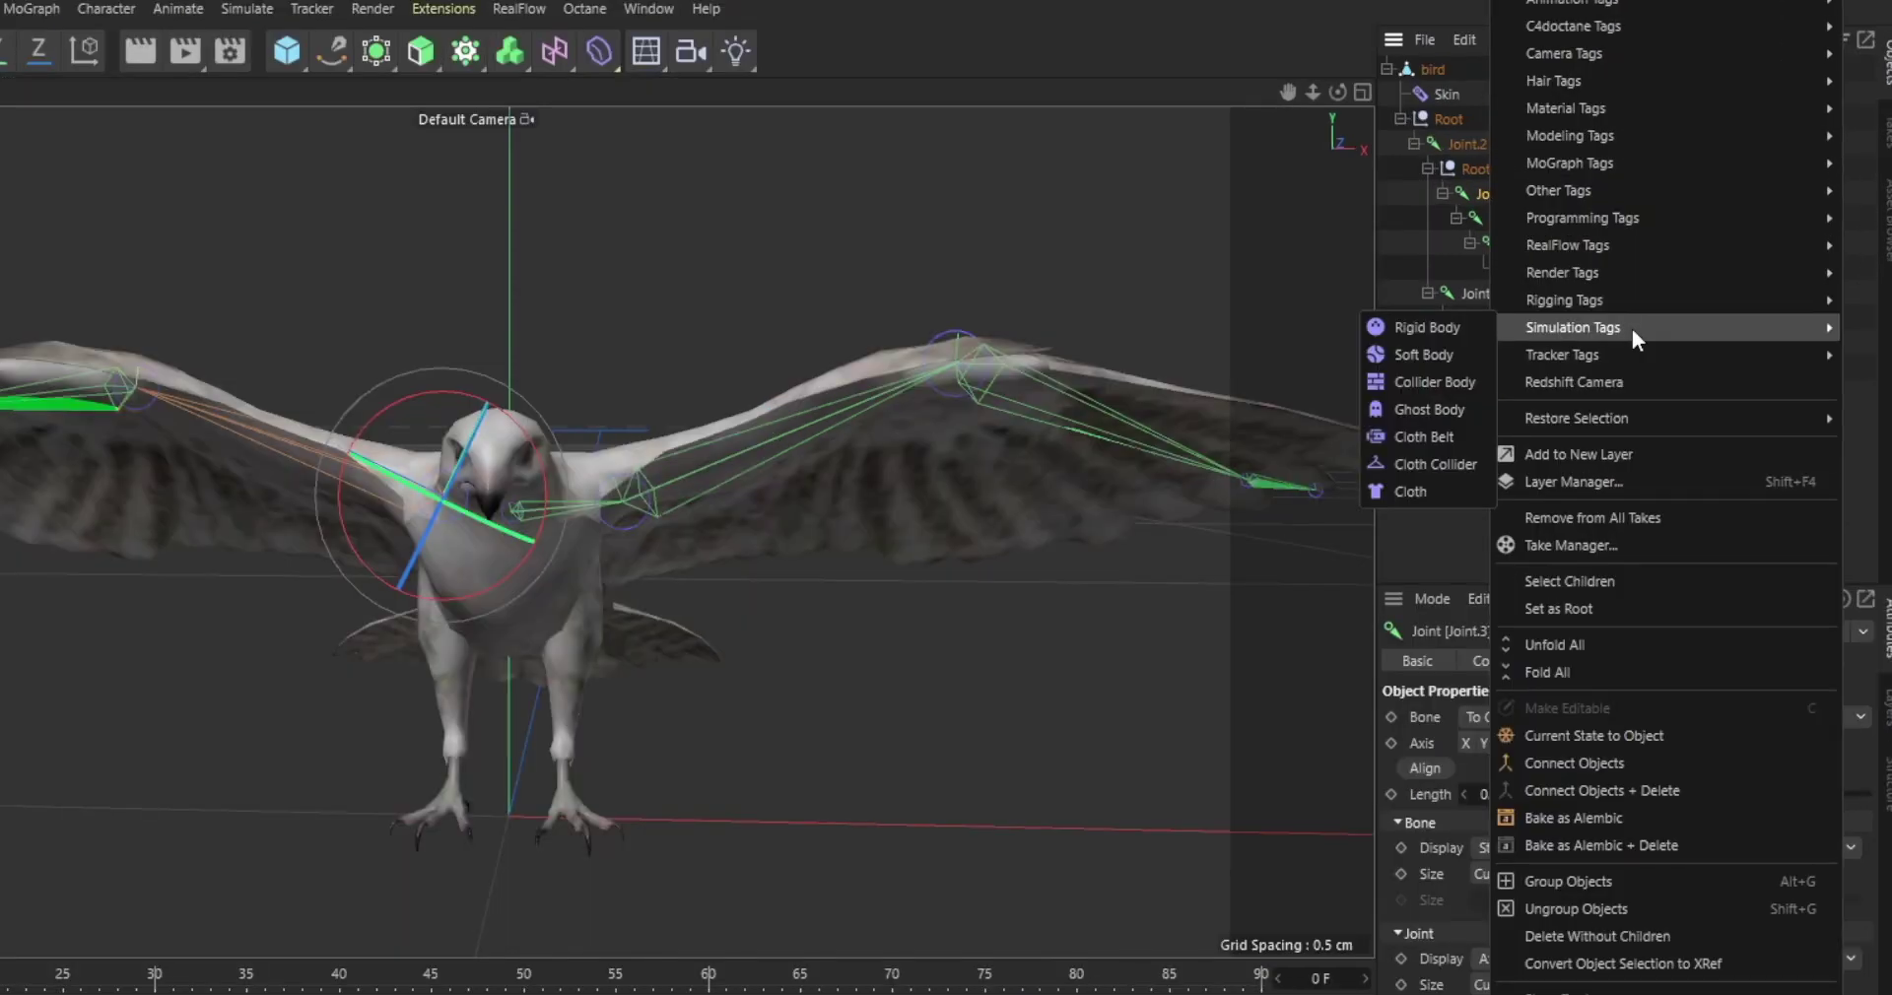
{"action": "mouse_move", "coordinate": [1667, 269]}
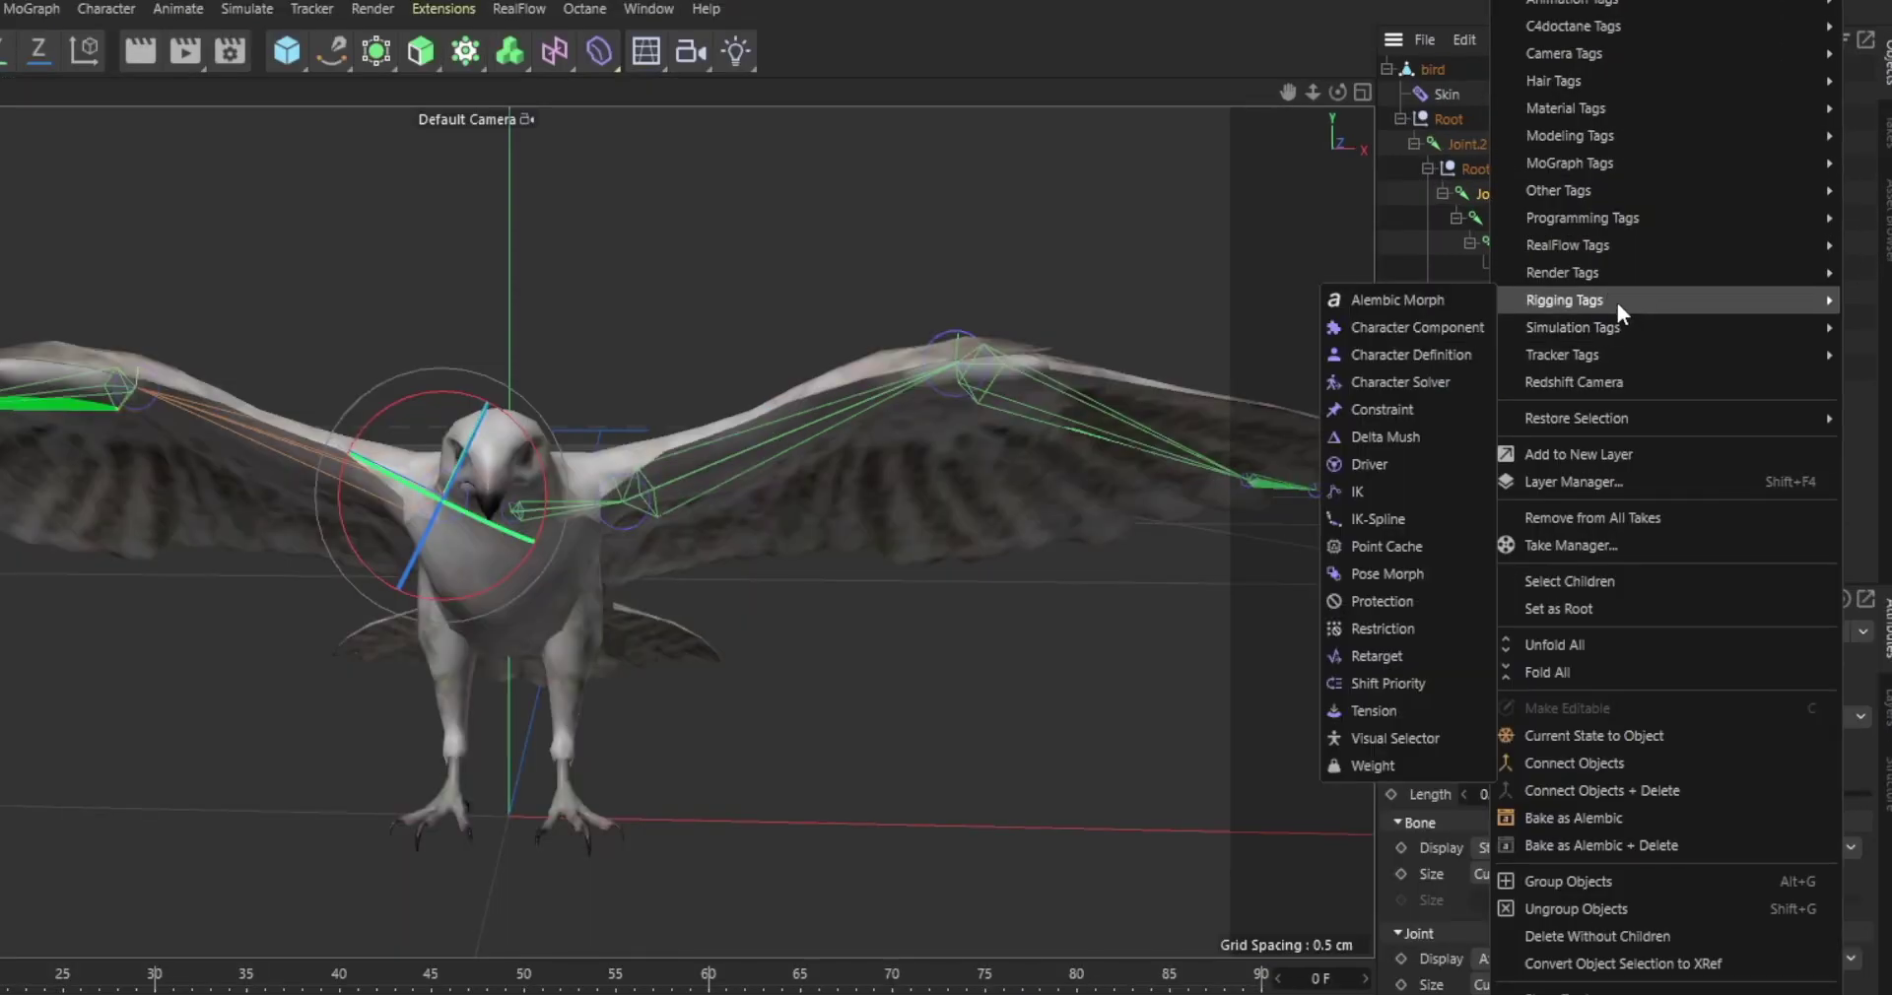
{"action": "left_click", "coordinate": [1386, 487]}
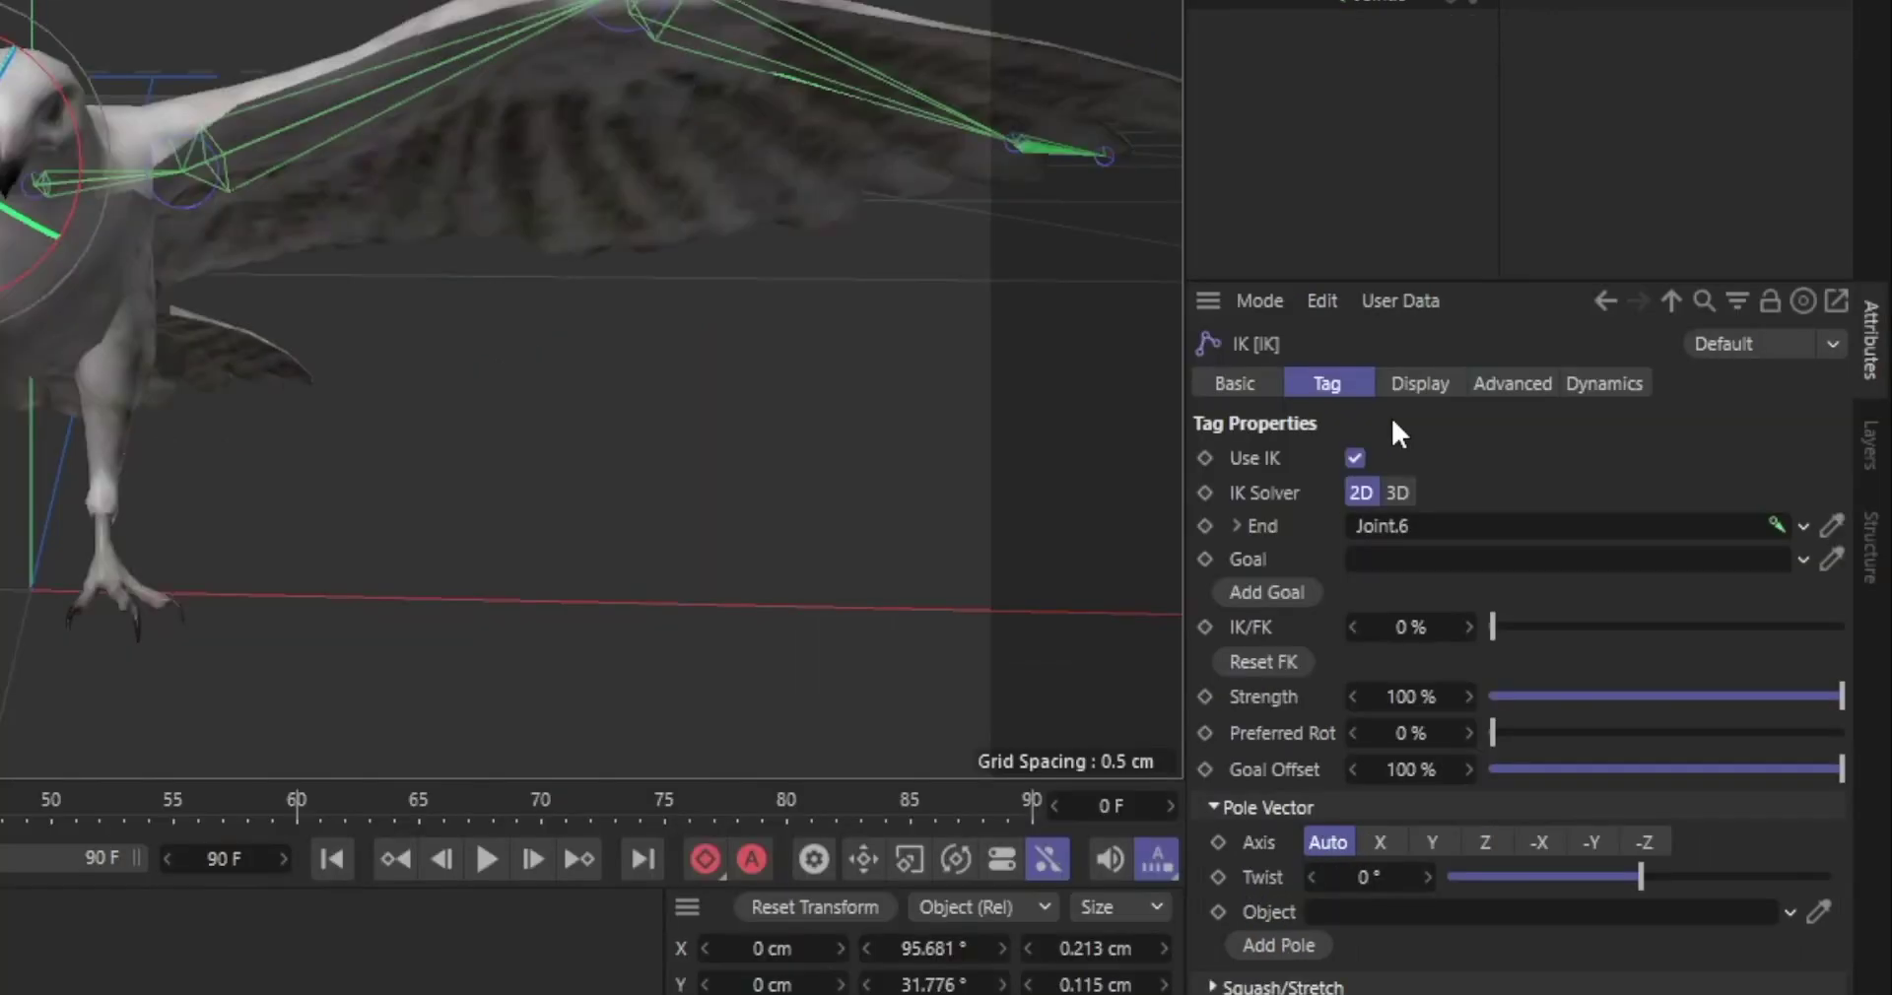
Step: Enable dynamics on the wing IK tag, with gravity at 0 cm and the left wing's drag at 87 %
{"action": "left_click", "coordinate": [1621, 762]}
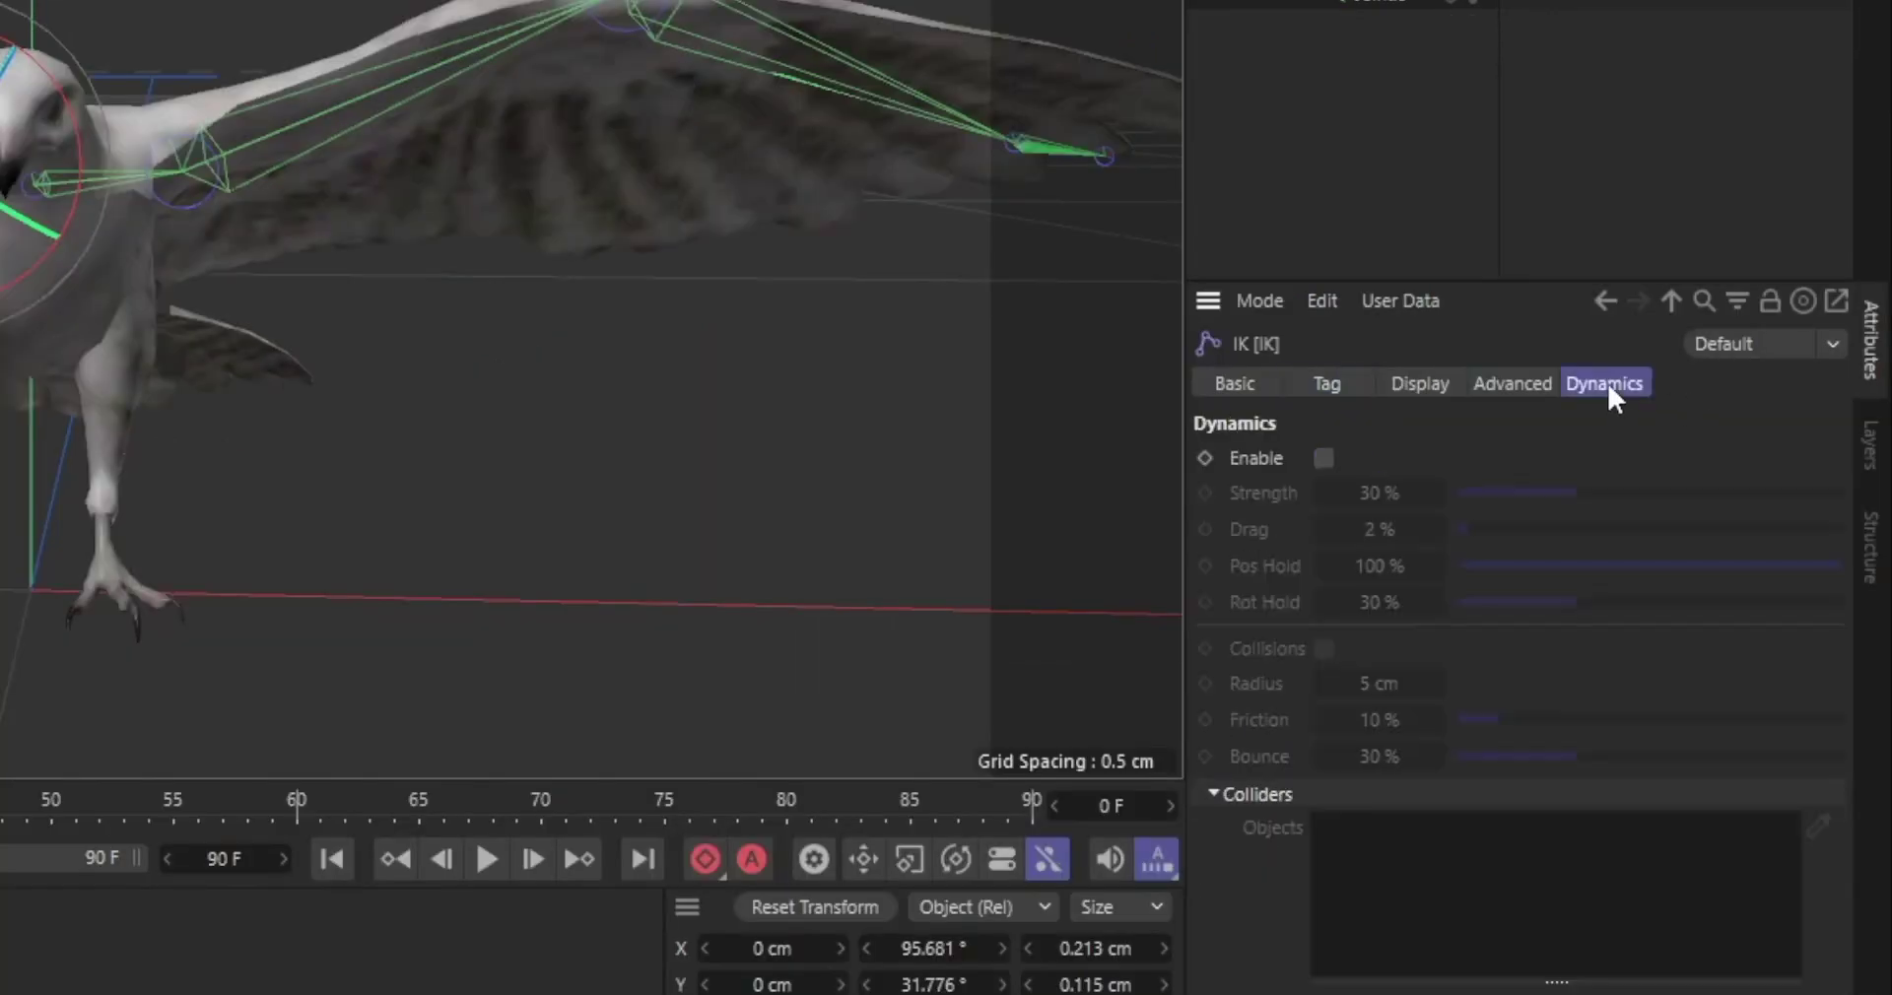
{"action": "left_click", "coordinate": [1326, 457]}
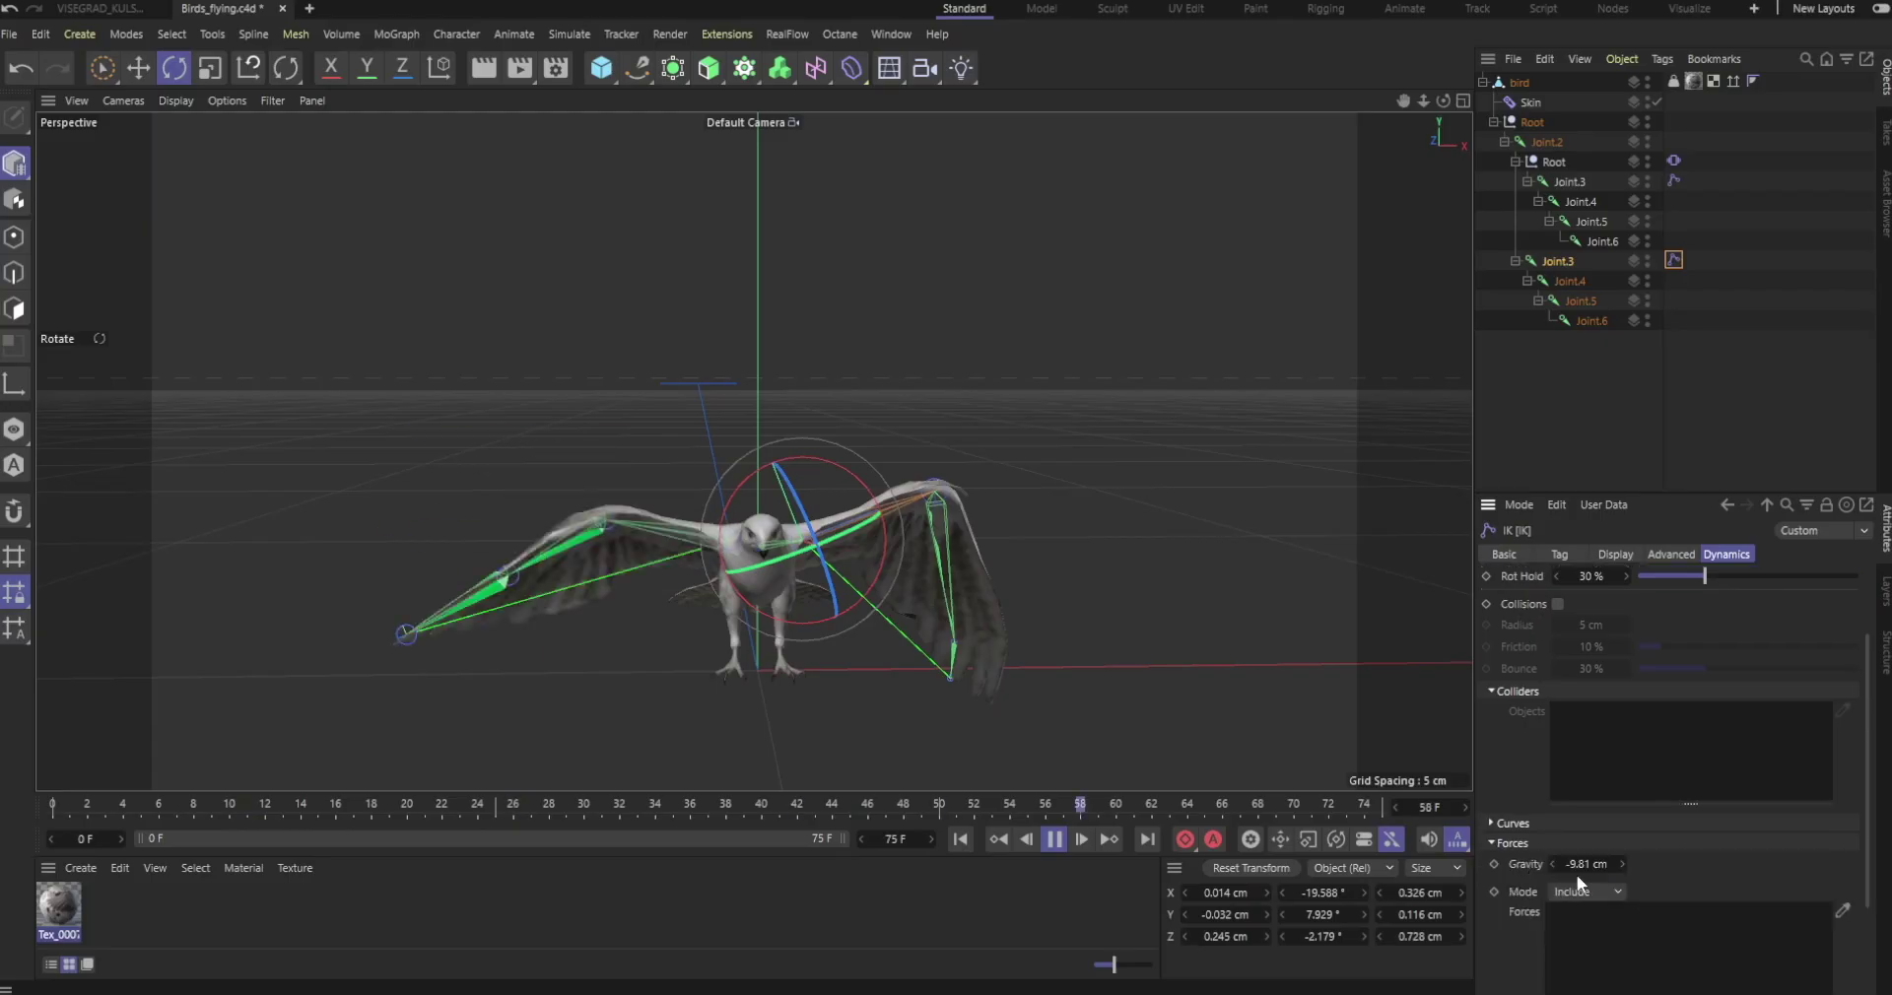
{"action": "left_click_drag", "start_coordinate": [1507, 722], "coordinate": [1507, 829]}
{"action": "left_click_drag", "start_coordinate": [1643, 641], "coordinate": [1803, 645]}
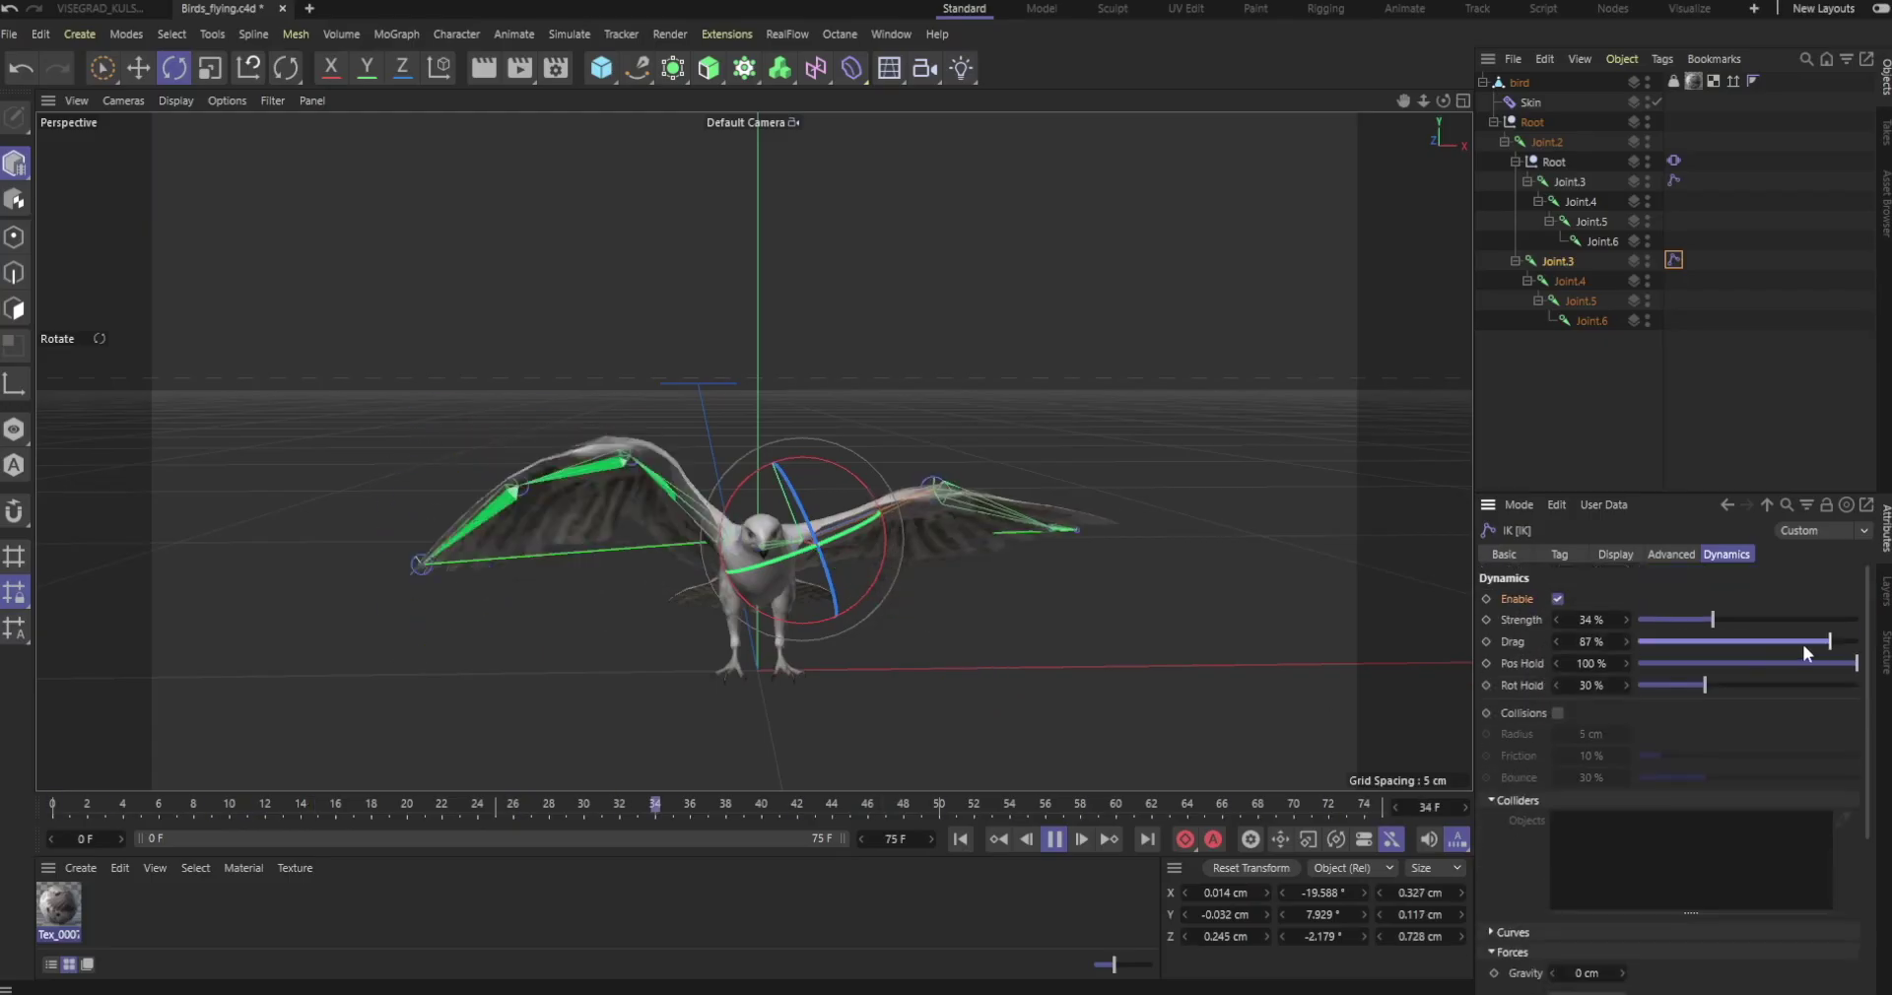
Step: Match the IK dynamics of both wings at Strength 15 %, Drag 88 %, Pos Hold 76 % and Rot Hold 56 %
{"action": "left_click", "coordinate": [1673, 180]}
{"action": "left_click", "coordinate": [1830, 641]}
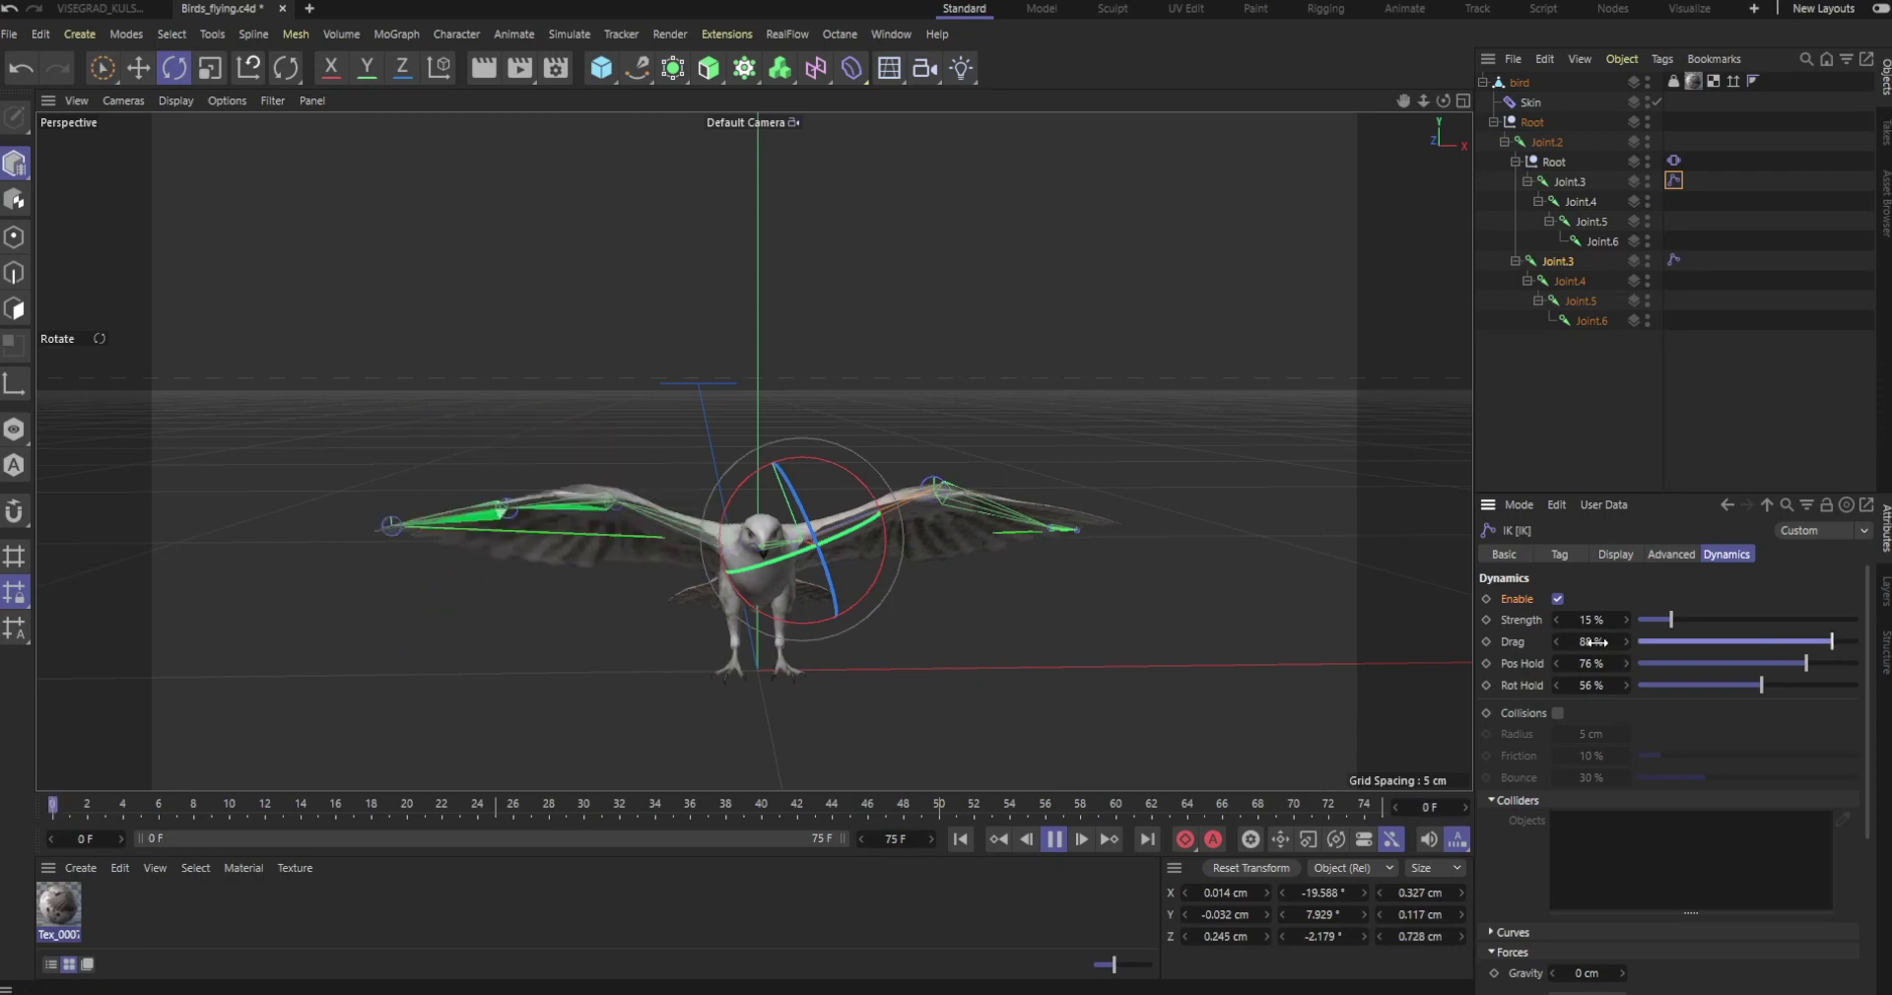
{"action": "left_click", "coordinate": [1673, 260]}
{"action": "double_click", "coordinate": [1597, 620]}
{"action": "type", "text": "15"}
{"action": "key", "text": "Tab"}
{"action": "left_click", "coordinate": [1673, 161]}
{"action": "left_click", "coordinate": [1674, 181]}
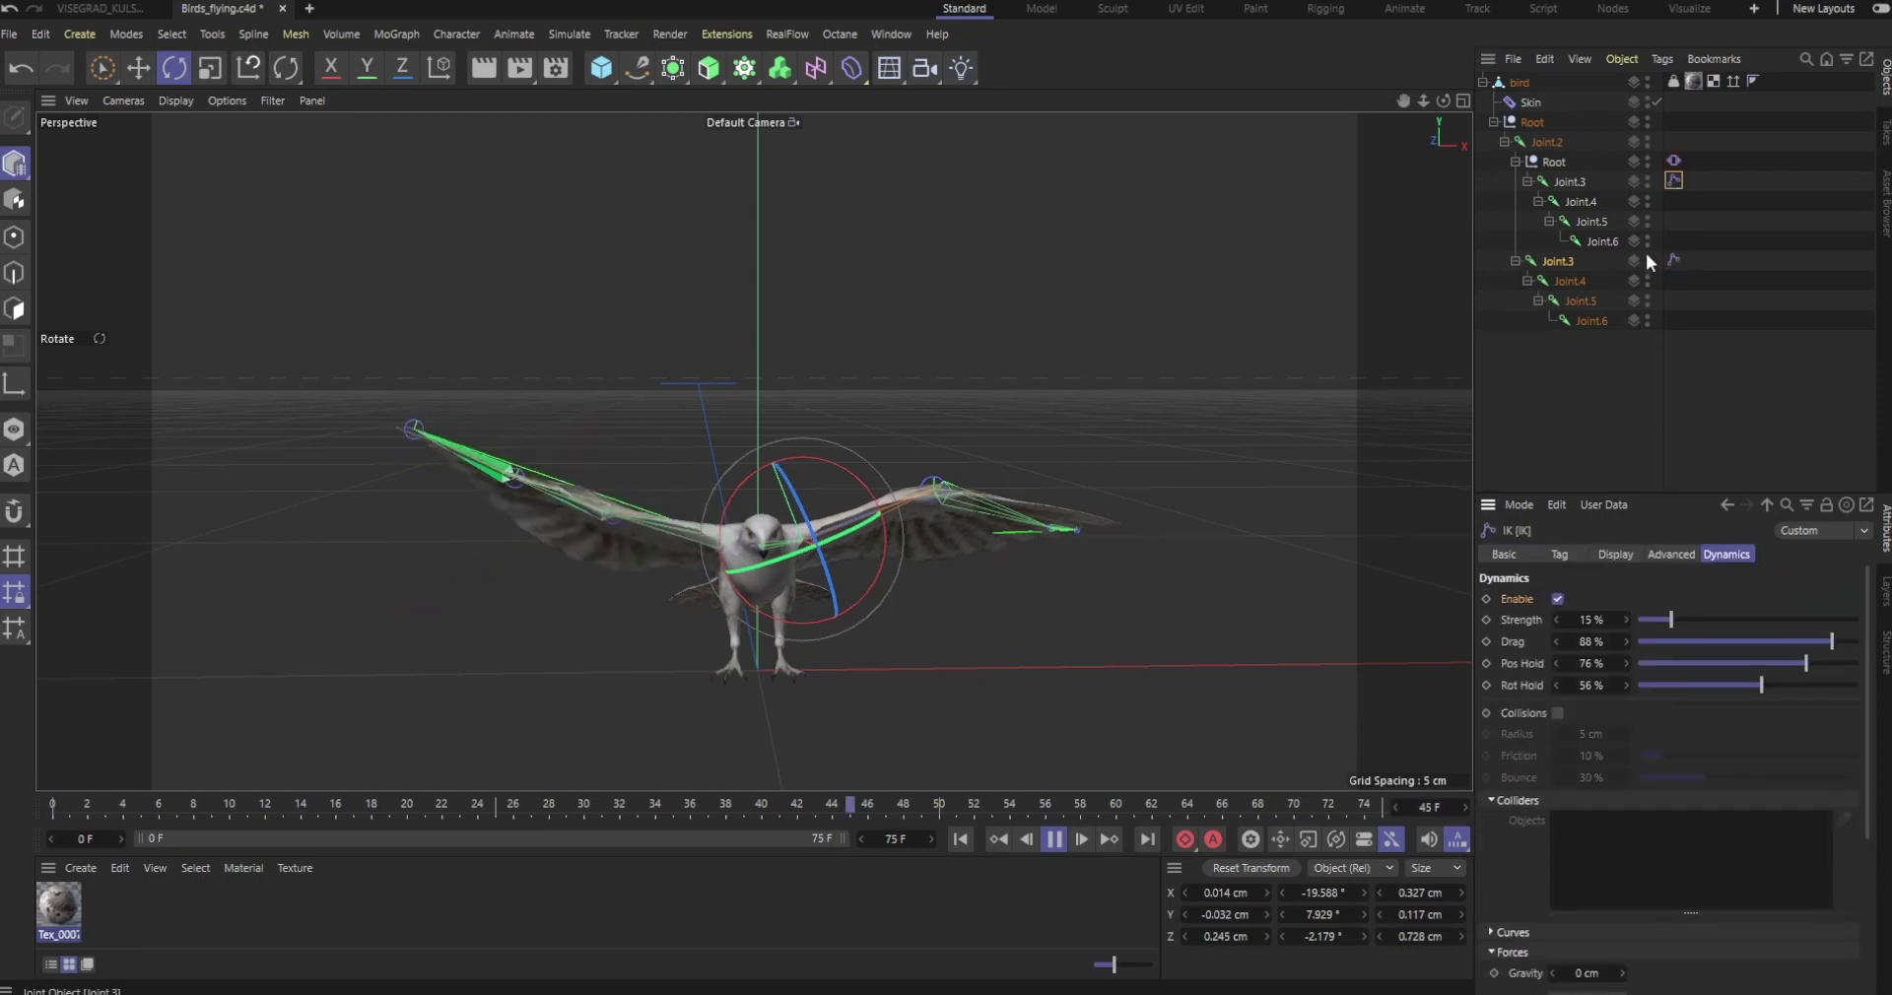
{"action": "left_click", "coordinate": [1673, 260]}
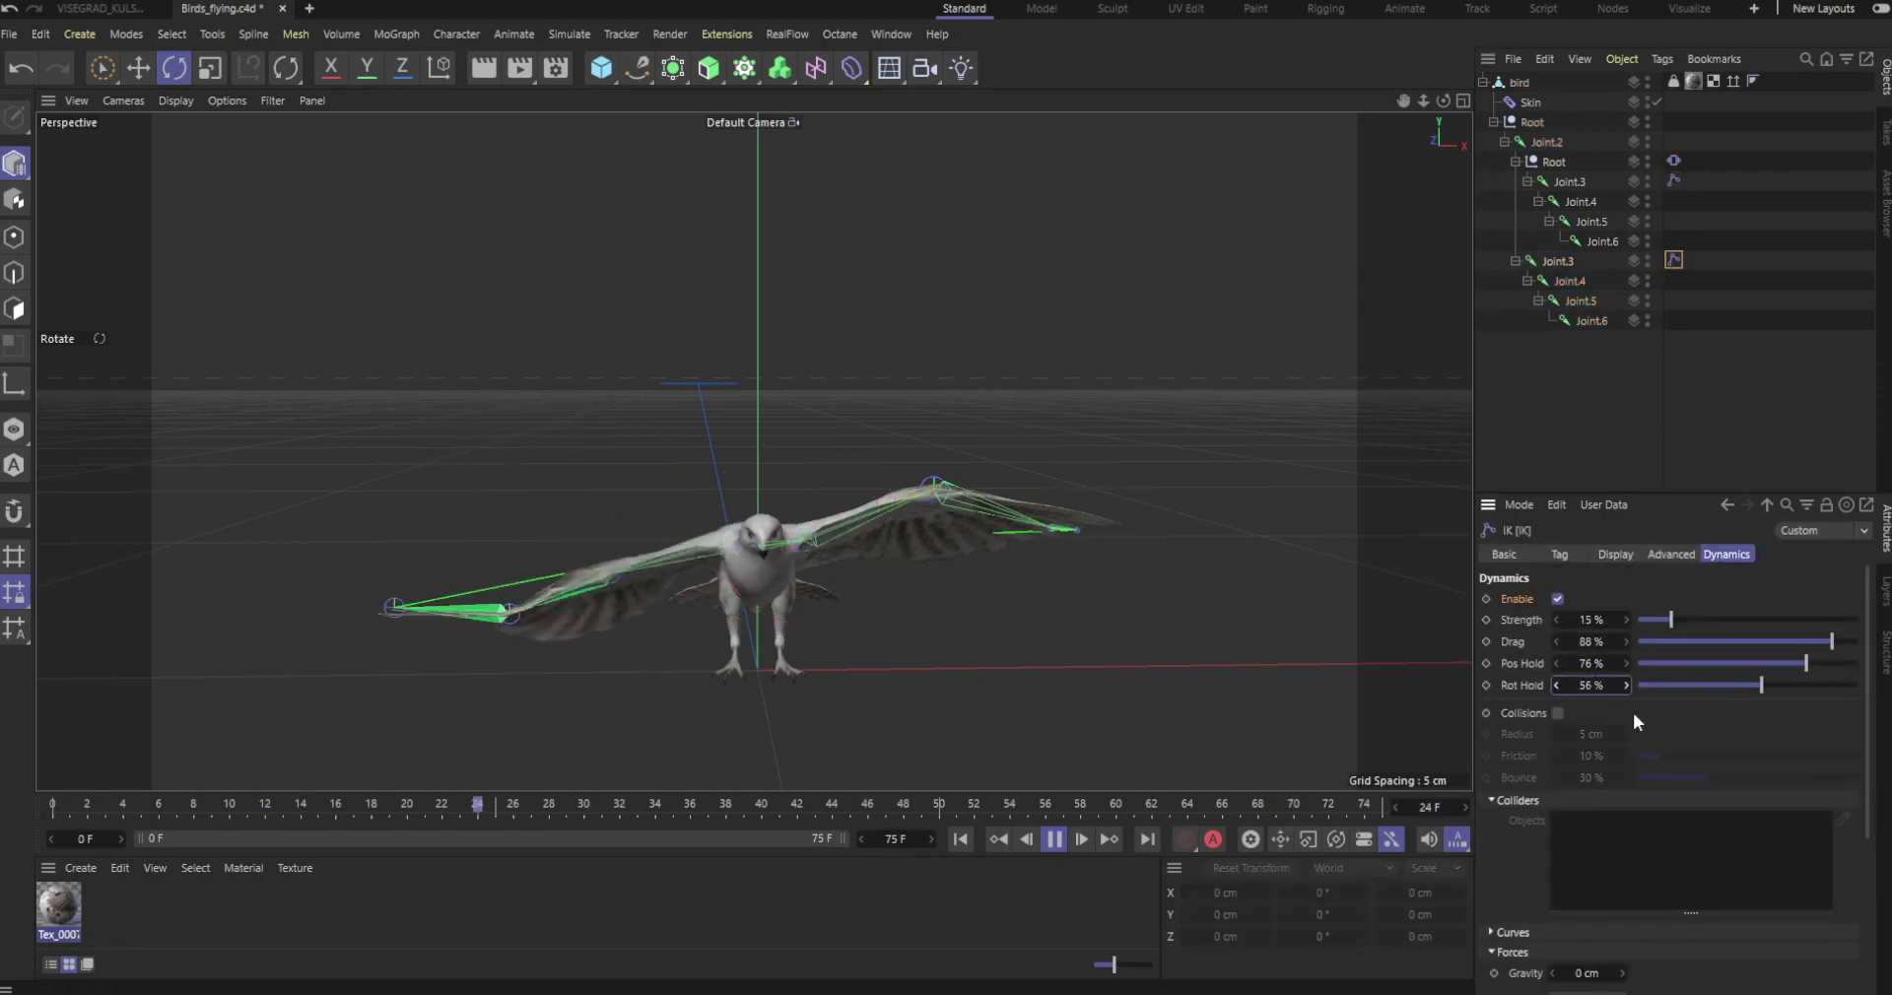
Step: Copy the Vibrate tag from the right wing's Root to the left wing's Joint.3, and rotate the right wing's Joint.3
{"action": "scroll", "coordinate": [1633, 720], "scroll_direction": "down", "scroll_amount": 3}
{"action": "left_click_drag", "start_coordinate": [1673, 161], "coordinate": [1693, 261], "text": "ctrl"}
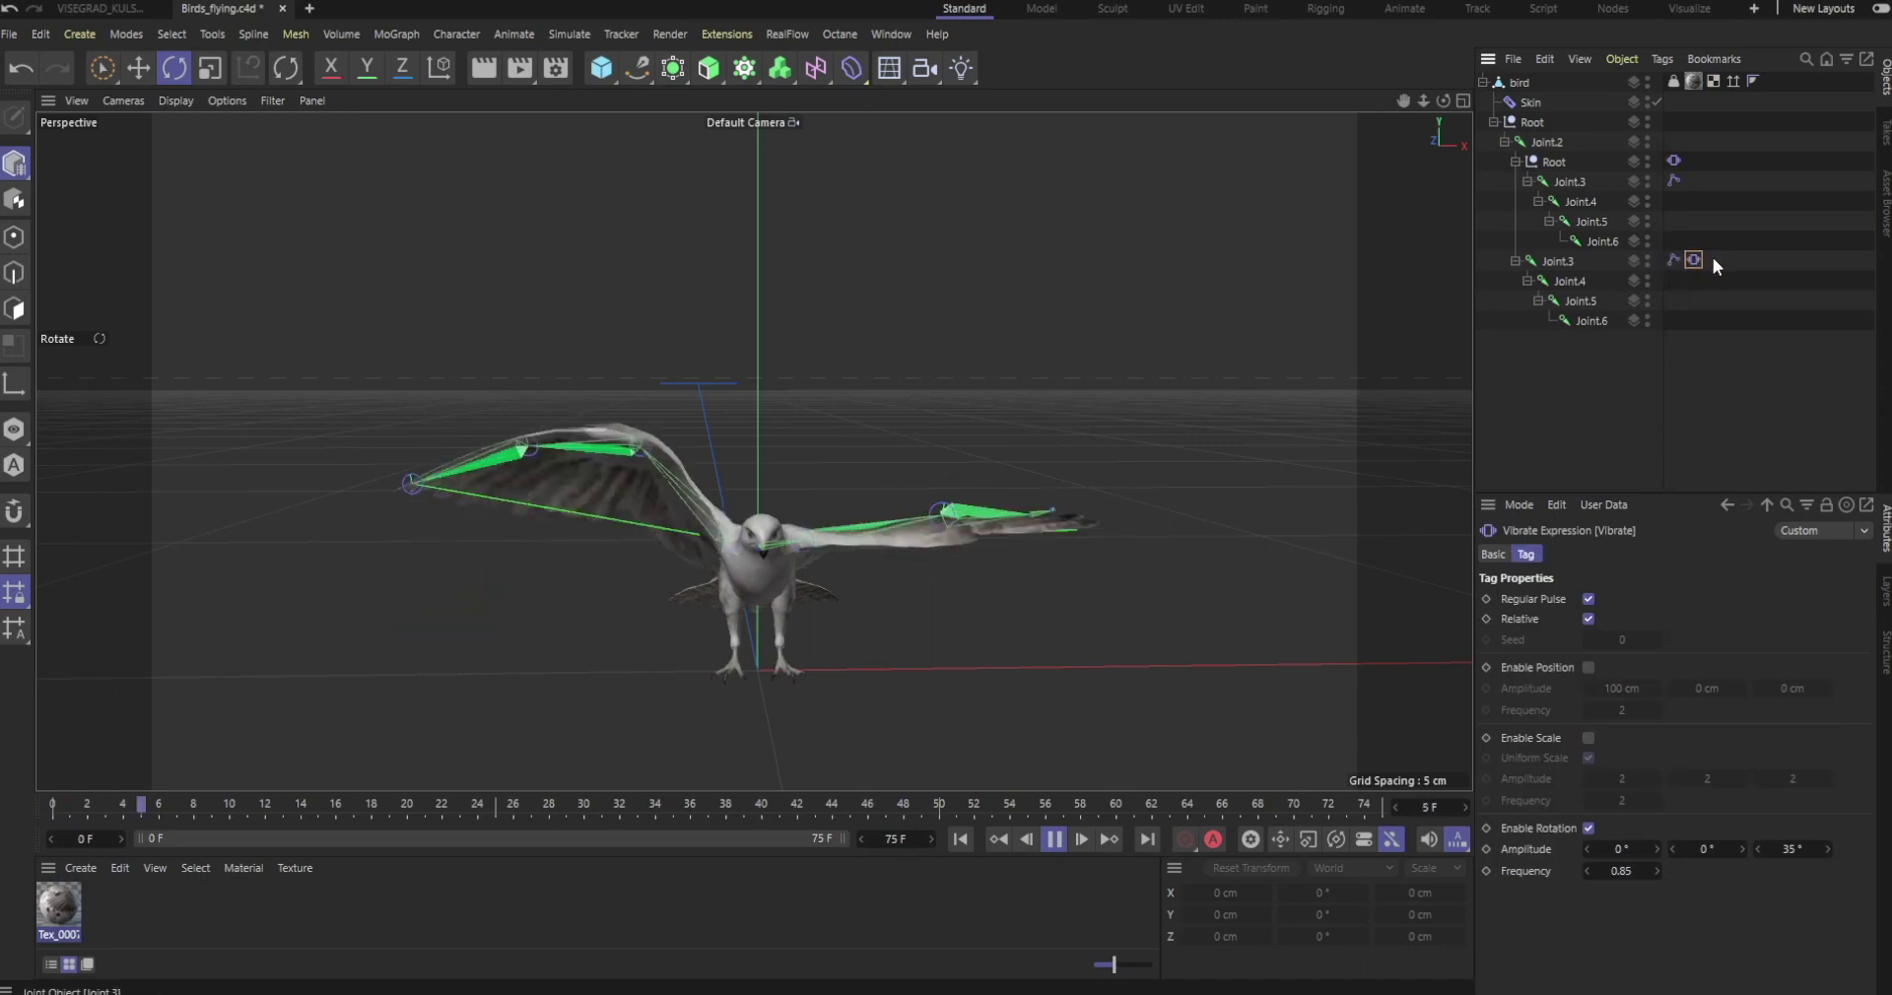
{"action": "left_click", "coordinate": [1673, 260]}
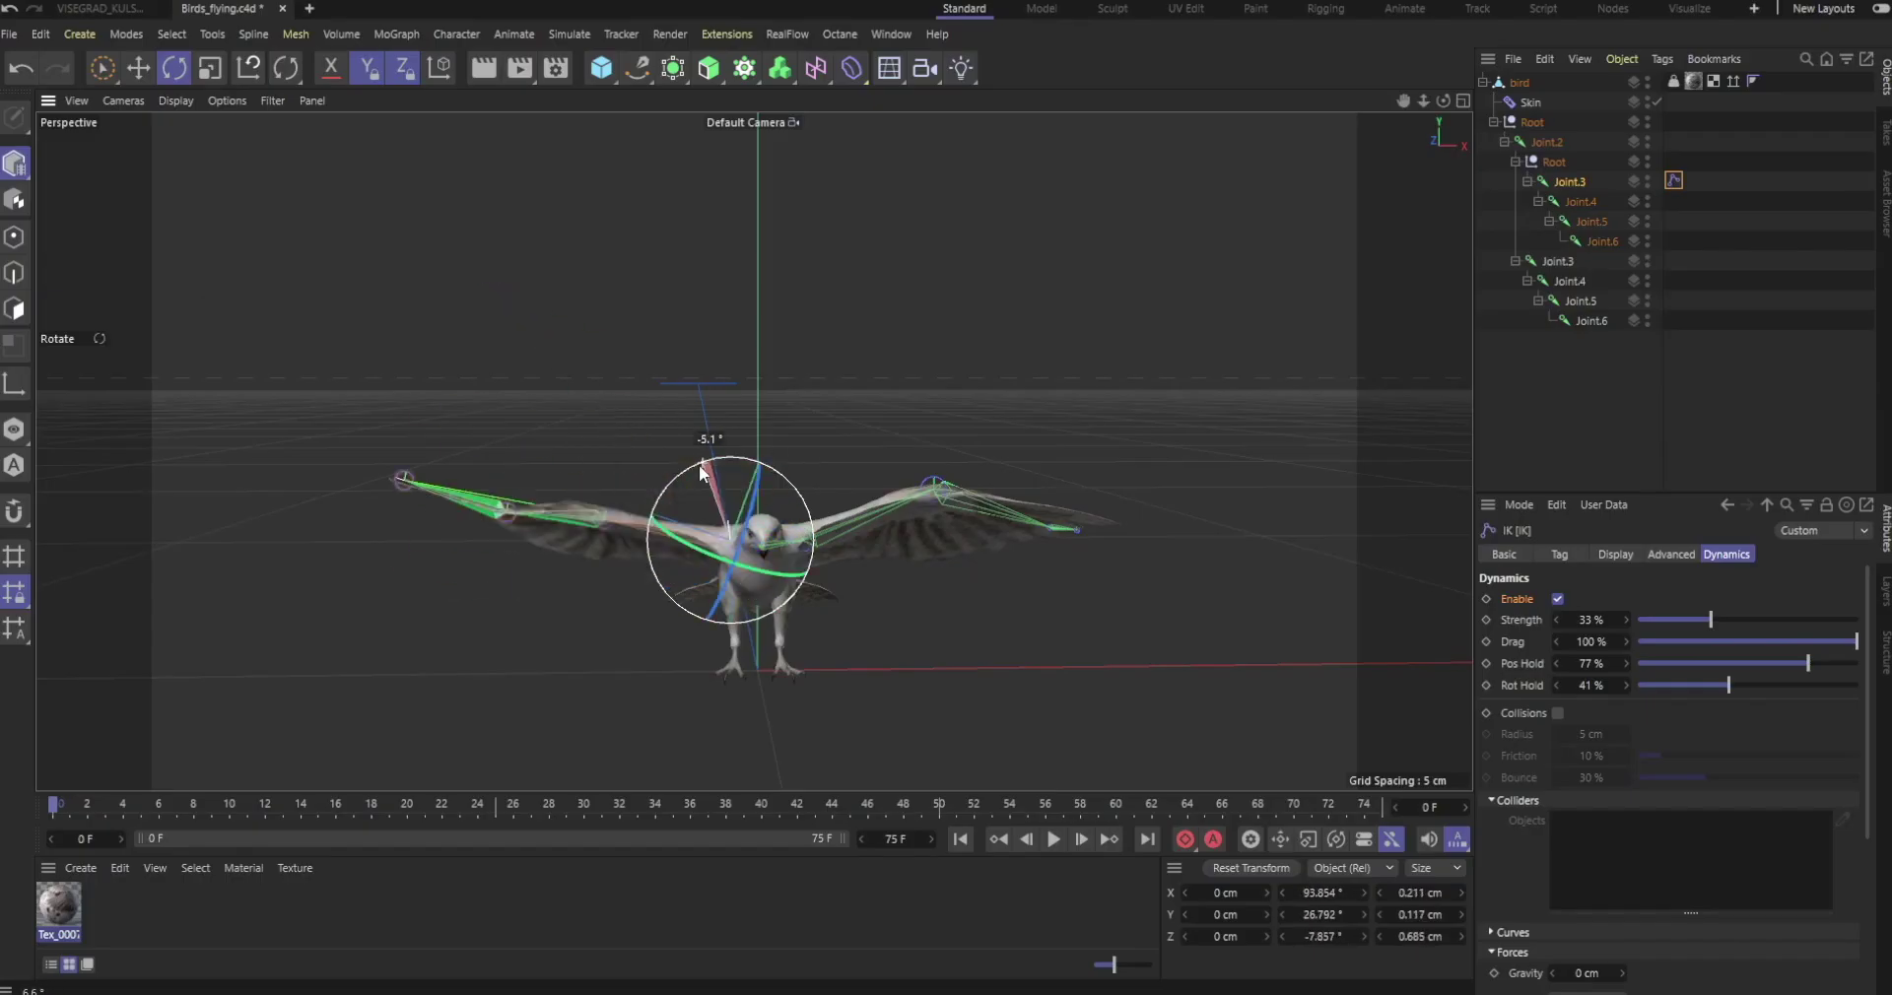
{"action": "left_click_drag", "start_coordinate": [734, 455], "coordinate": [722, 525]}
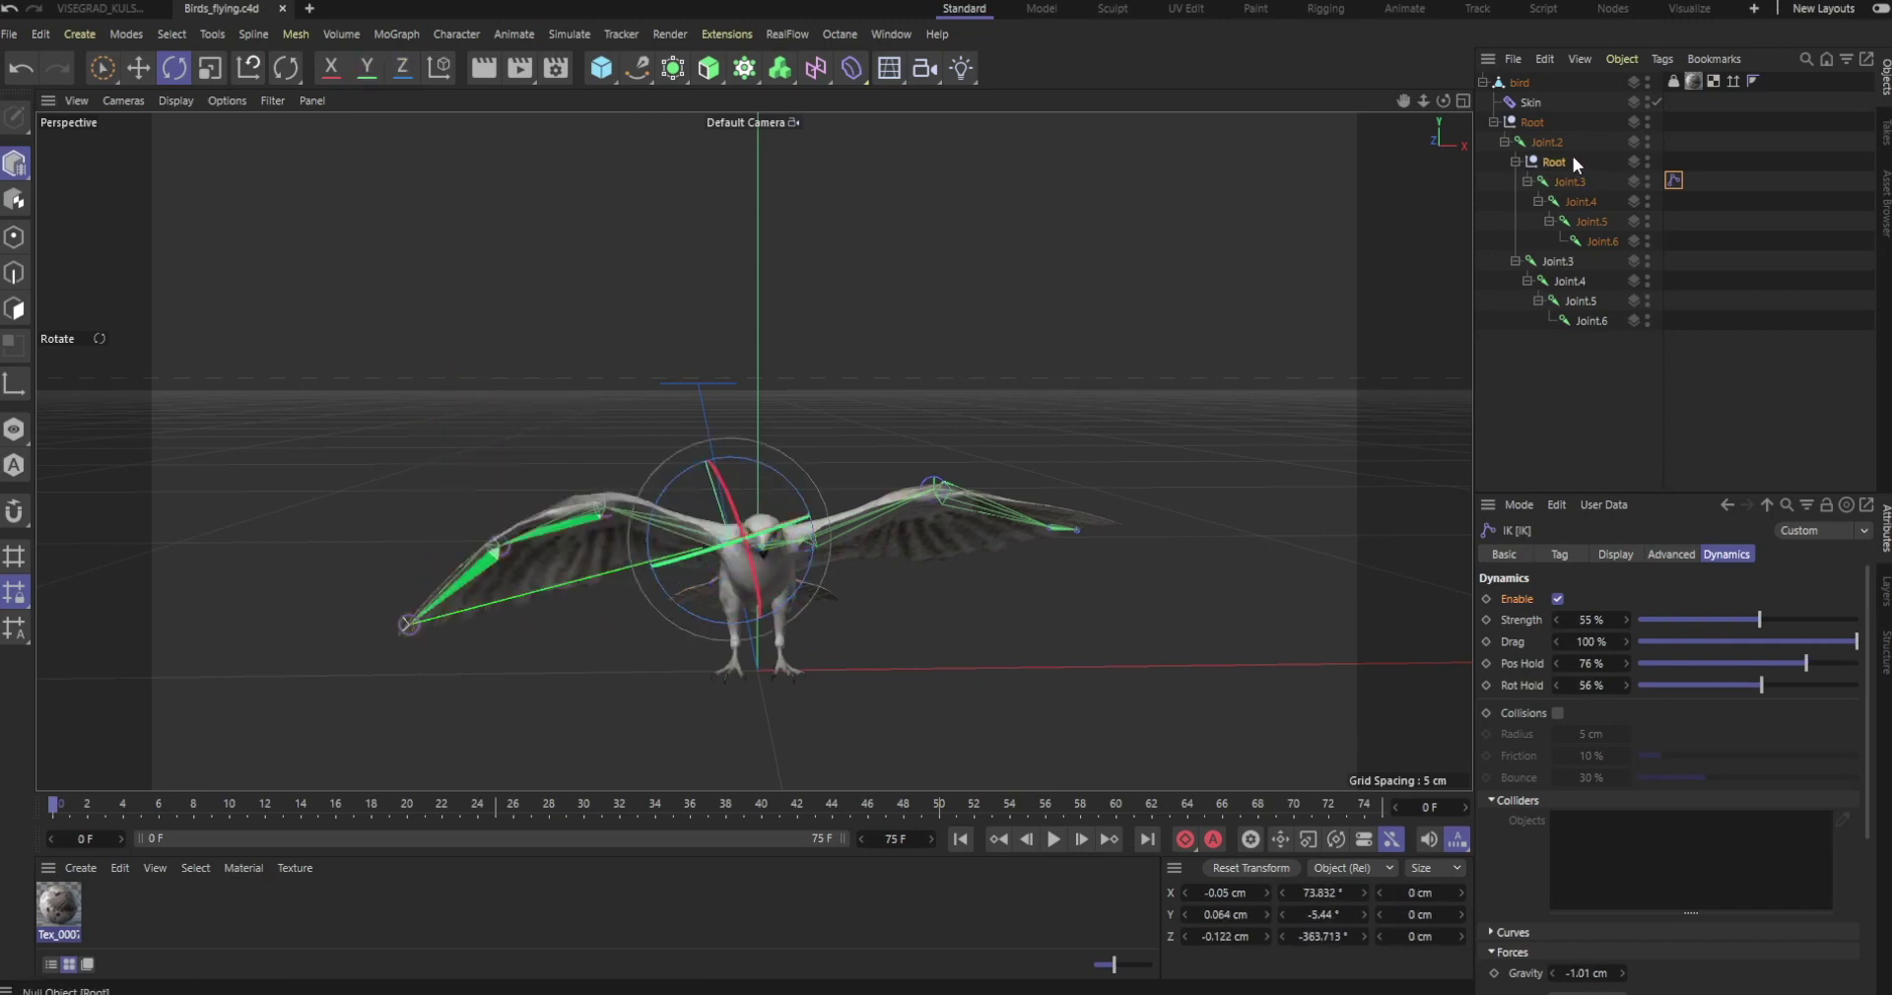
Step: Add a Vibrate tag to the right wing's Root null with Regular Pulse and rotation enabled
{"action": "right_click", "coordinate": [1548, 164]}
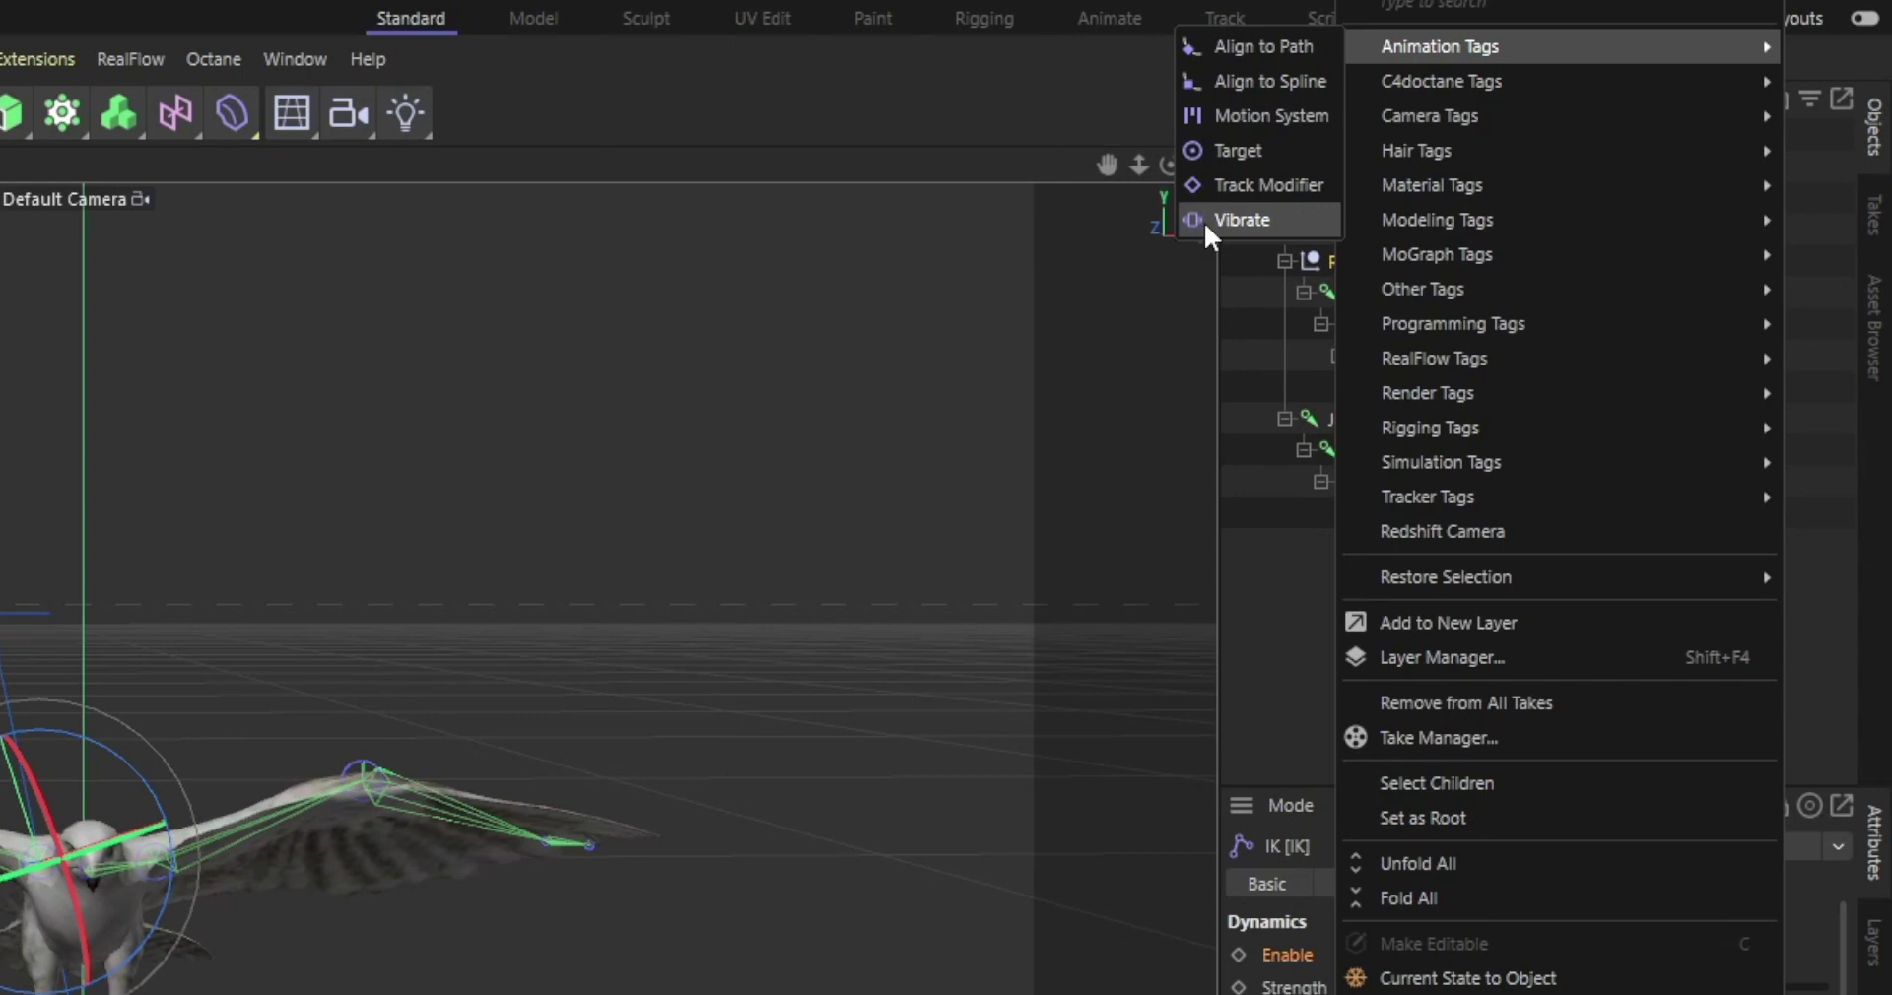
{"action": "left_click", "coordinate": [1204, 222]}
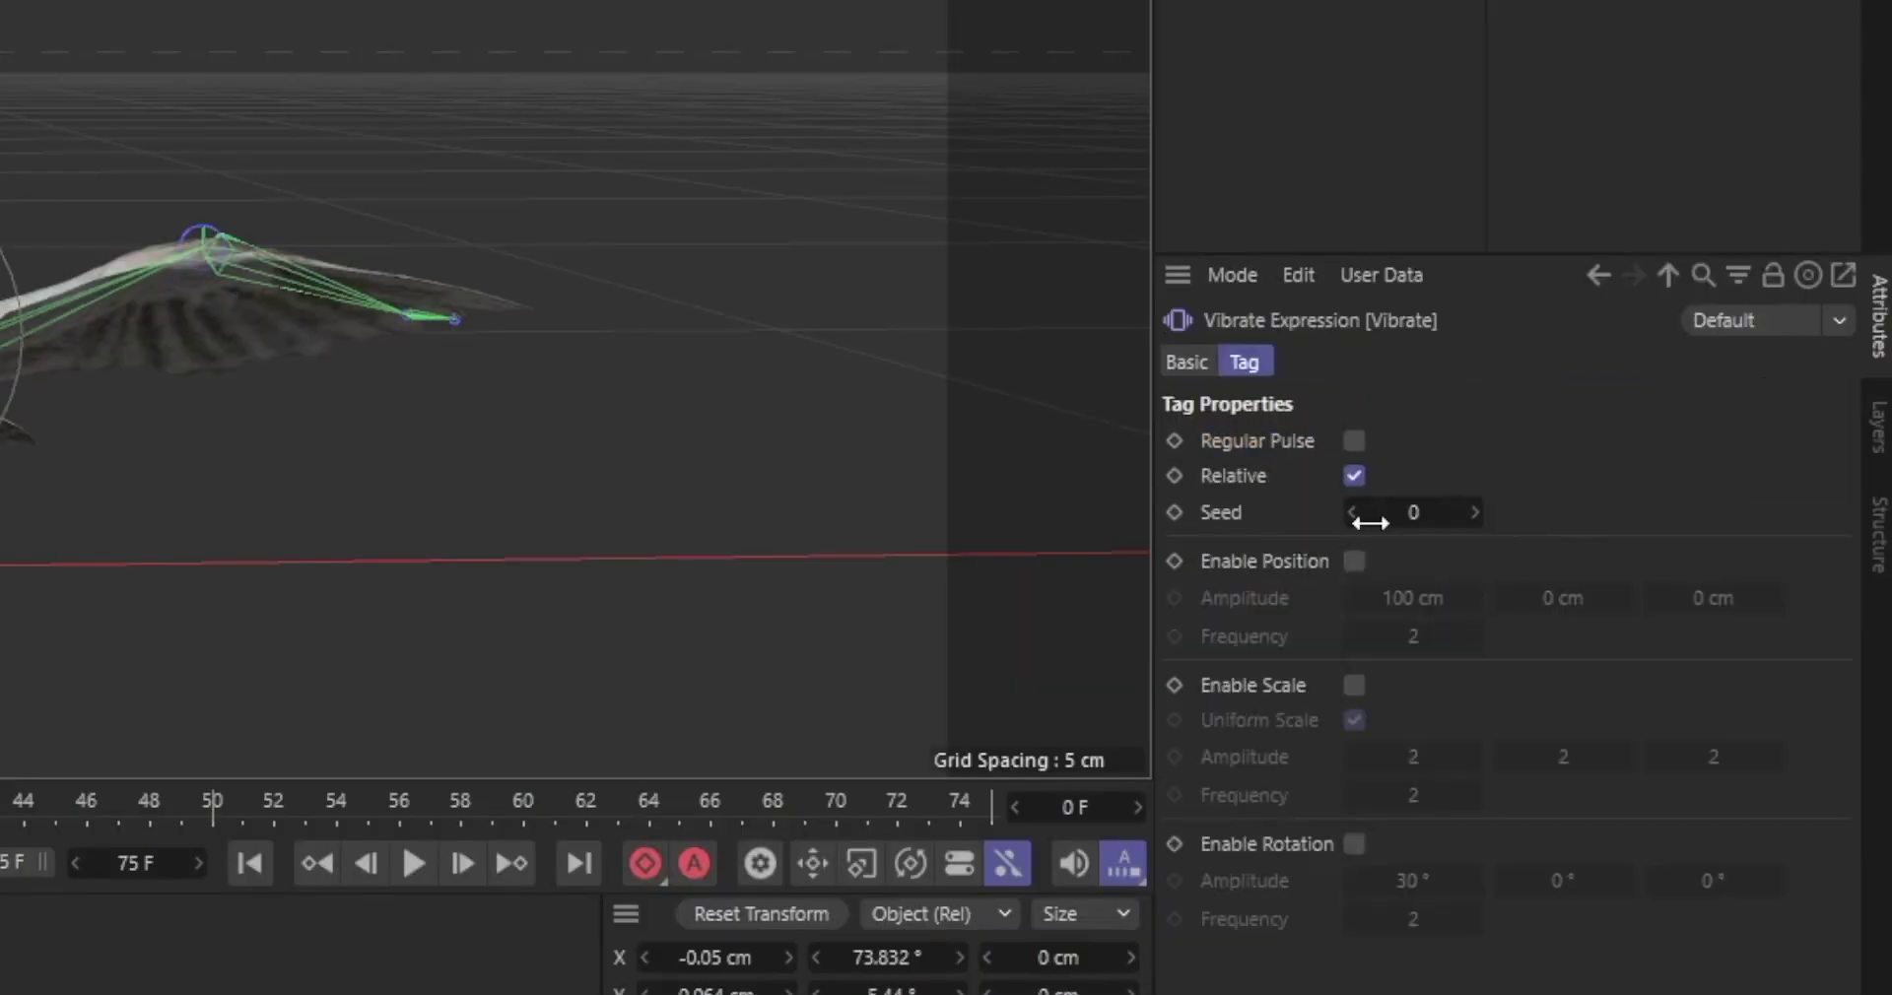
{"action": "left_click", "coordinate": [1354, 442]}
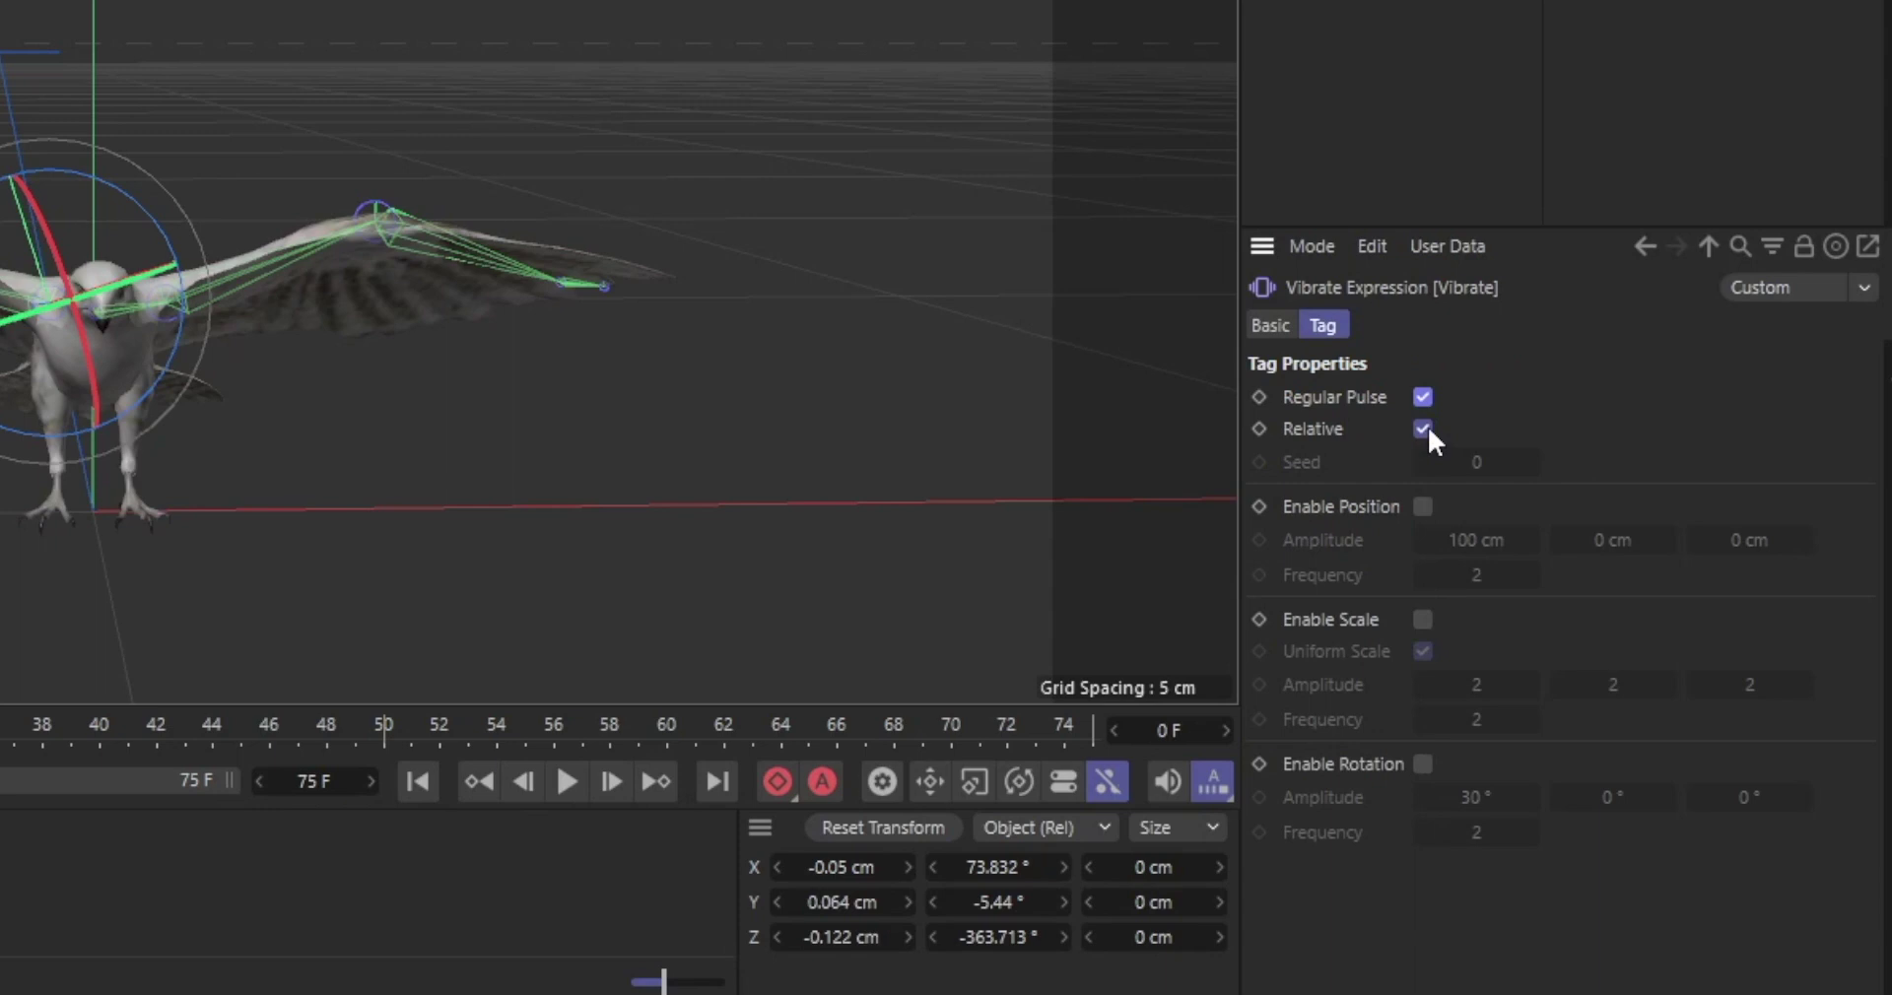
{"action": "left_click", "coordinate": [1421, 764]}
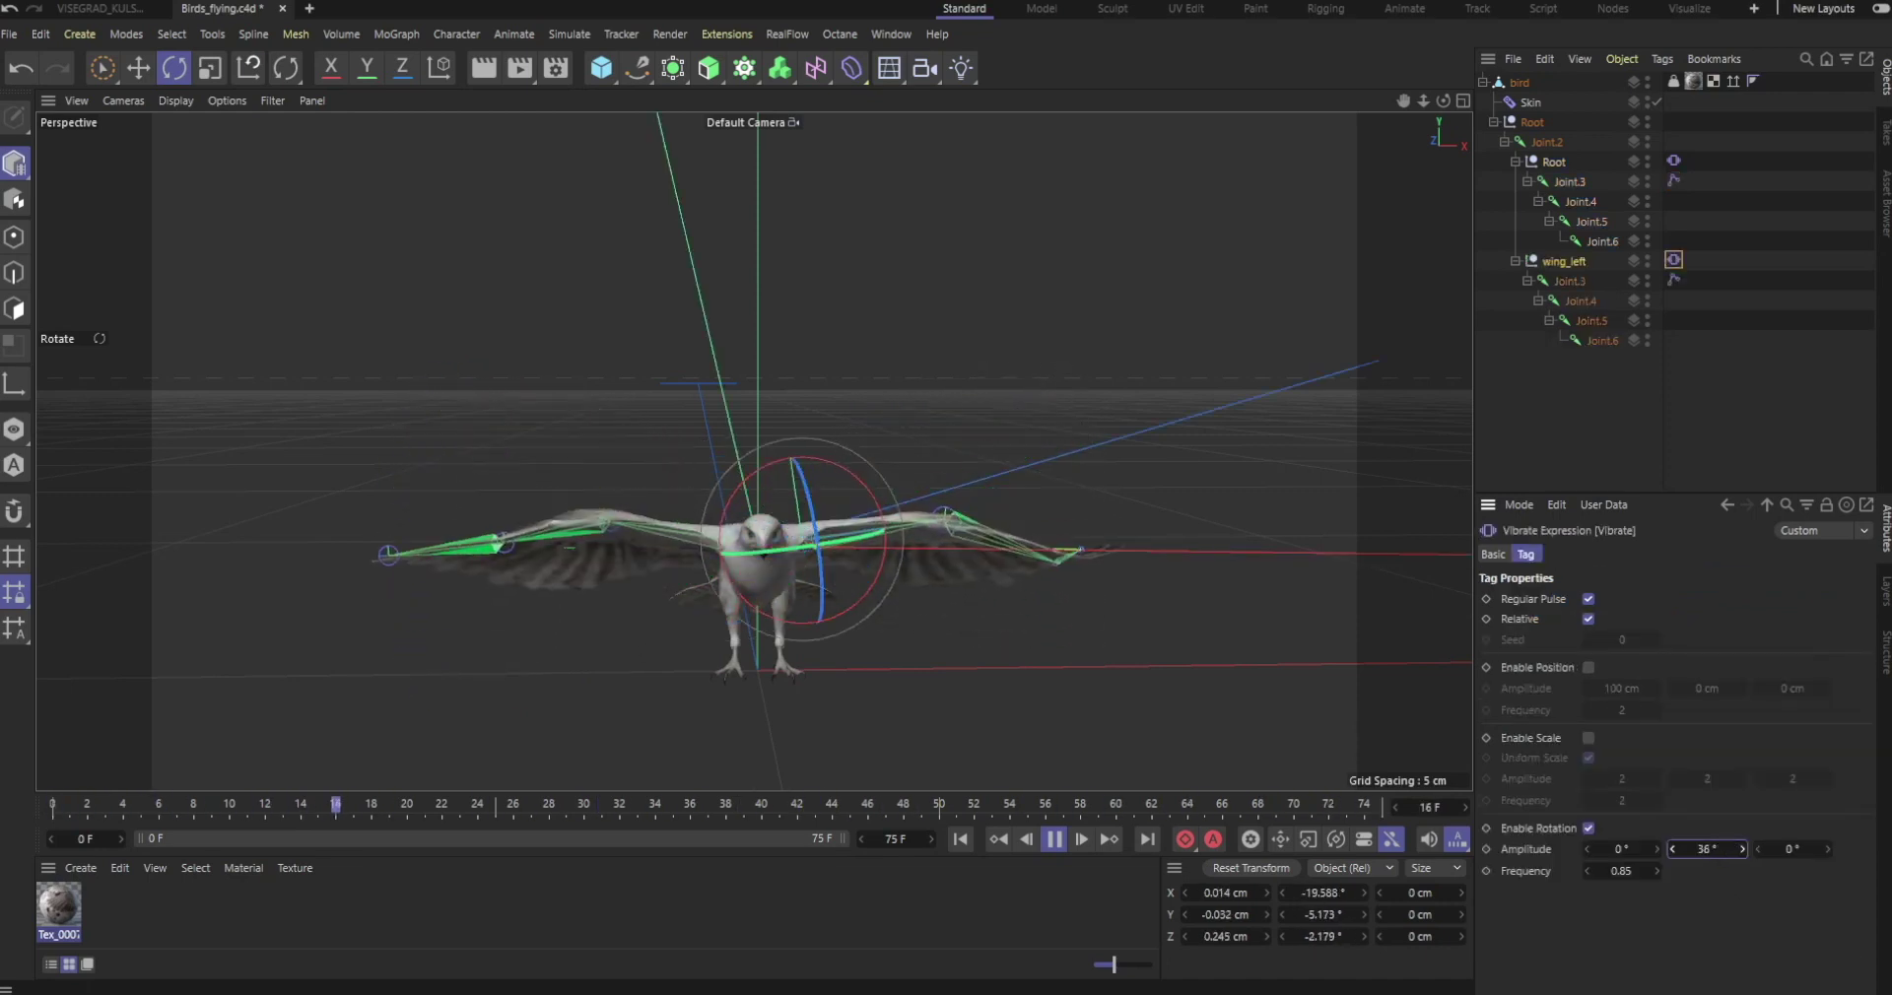
Step: Set the second rotation amplitude of the wing_left Vibrate tag to 30° and deselect everything
{"action": "left_click_drag", "start_coordinate": [1740, 851], "coordinate": [1726, 853]}
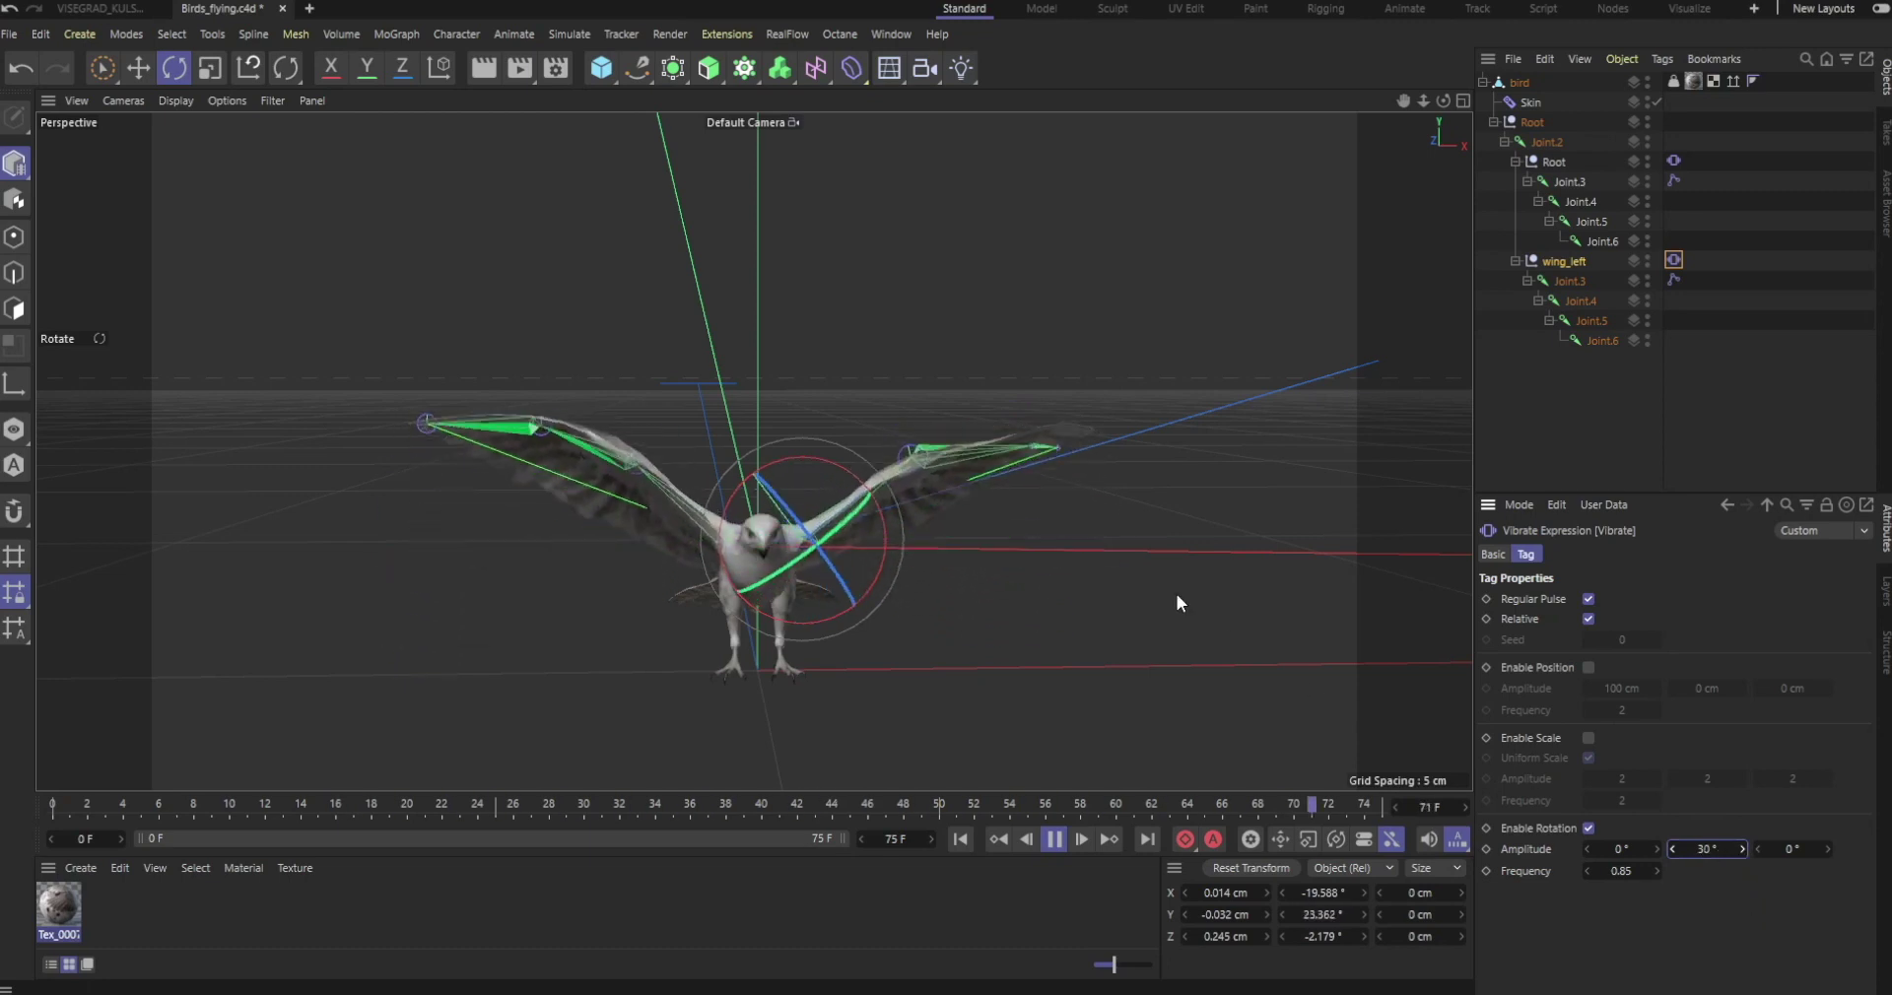
{"action": "left_click", "coordinate": [1066, 619]}
Step: Review the wing-flapping animation from behind, from the front and from the side, and pause playback
{"action": "left_click_drag", "start_coordinate": [1066, 618], "coordinate": [818, 563], "text": "alt"}
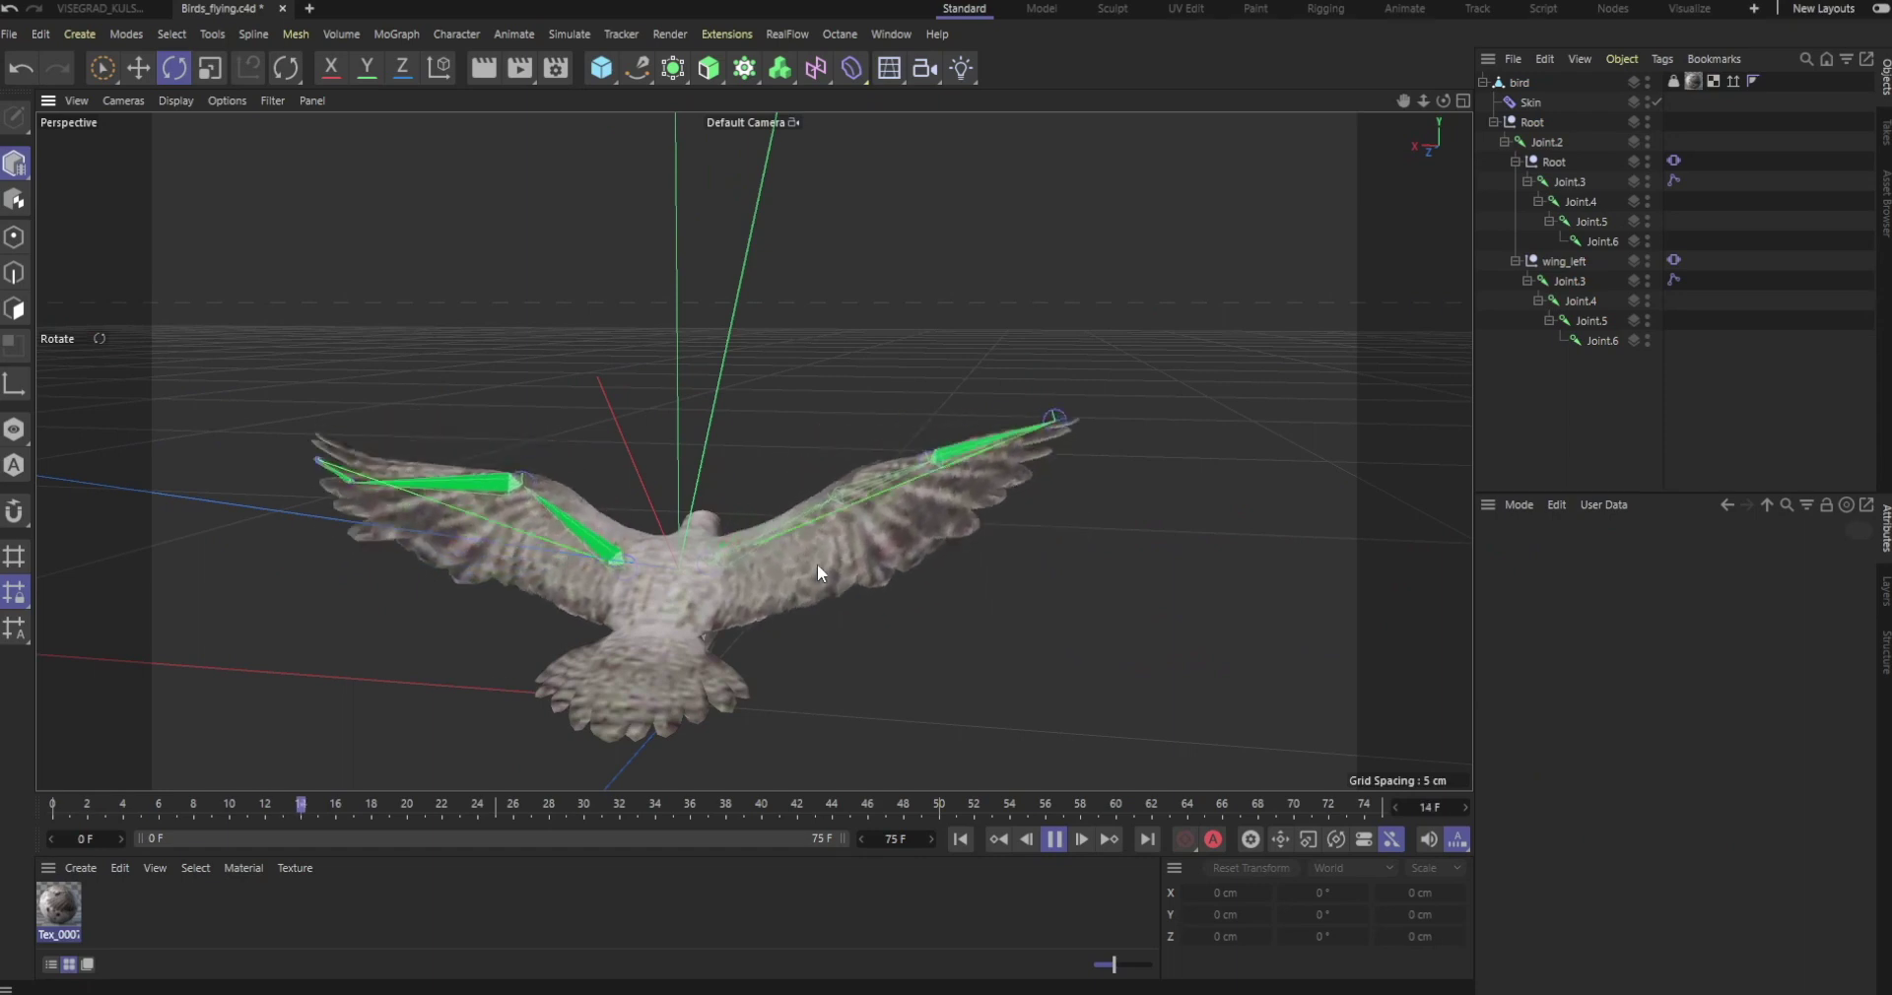
{"action": "left_click_drag", "start_coordinate": [765, 569], "coordinate": [367, 532], "text": "alt"}
{"action": "left_click_drag", "start_coordinate": [621, 588], "coordinate": [434, 587], "text": "alt"}
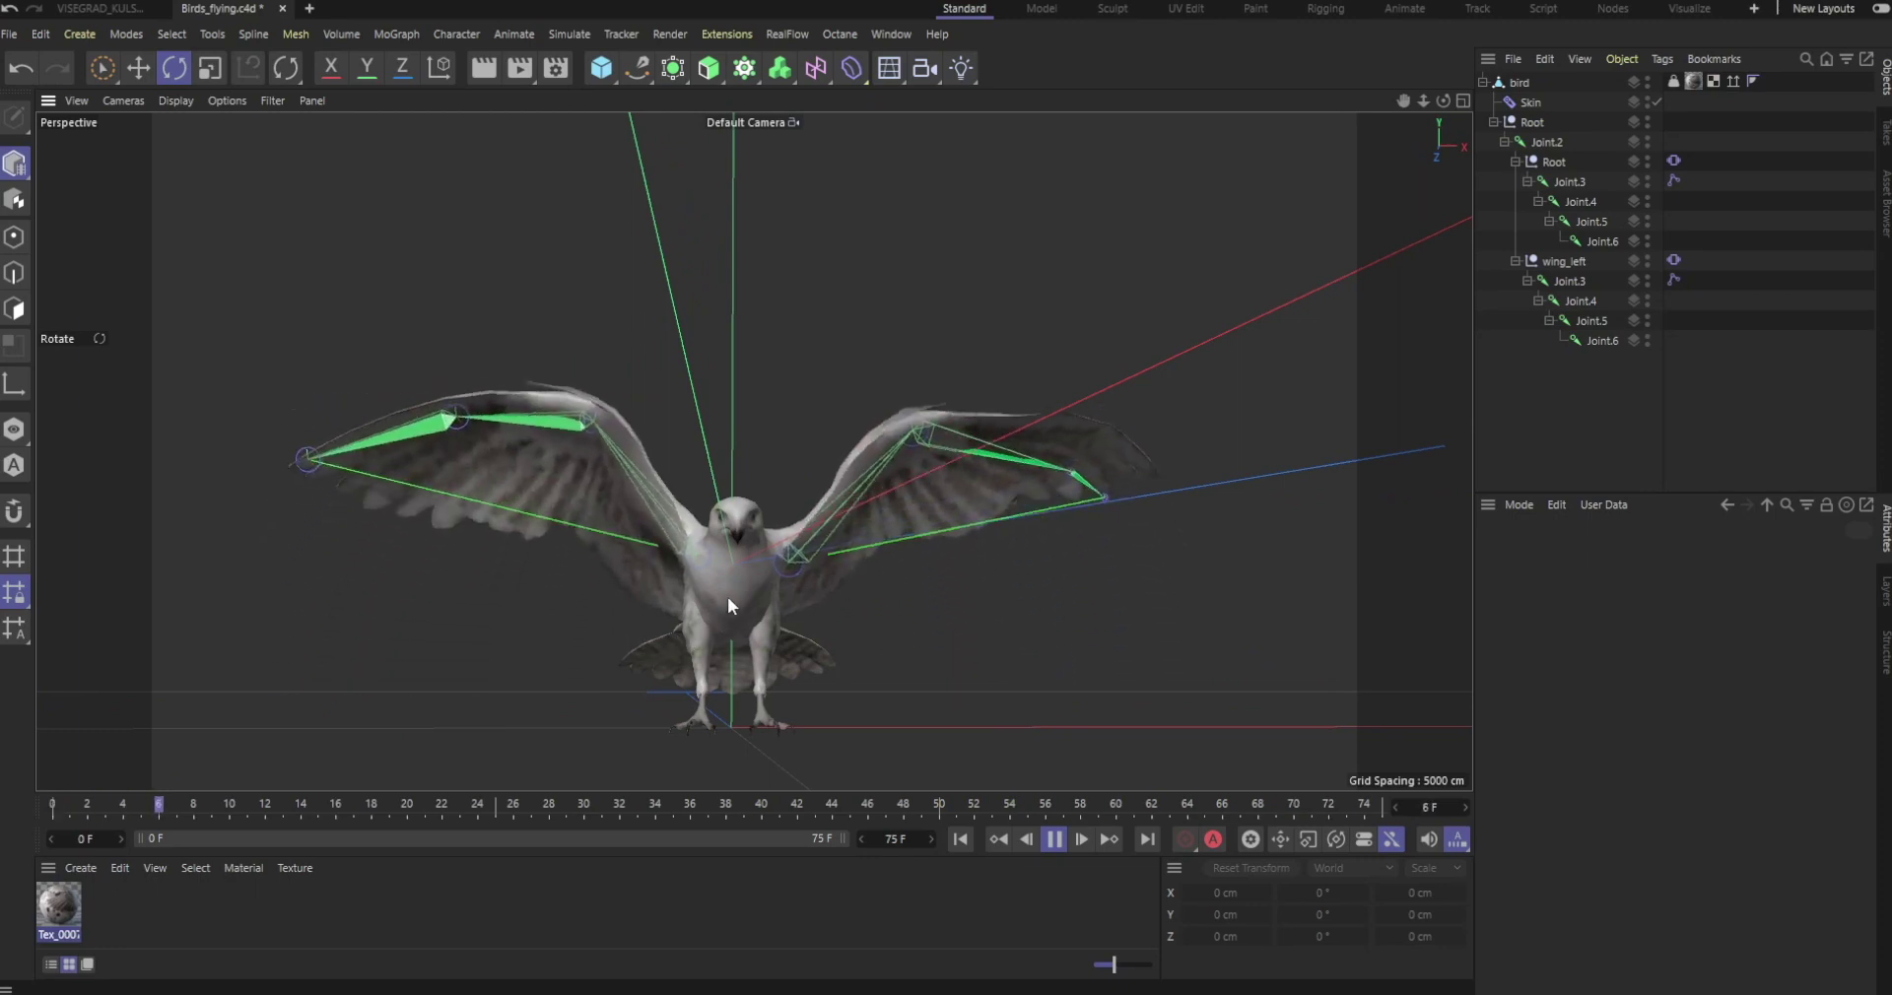
{"action": "left_click_drag", "start_coordinate": [727, 595], "coordinate": [693, 476], "text": "alt"}
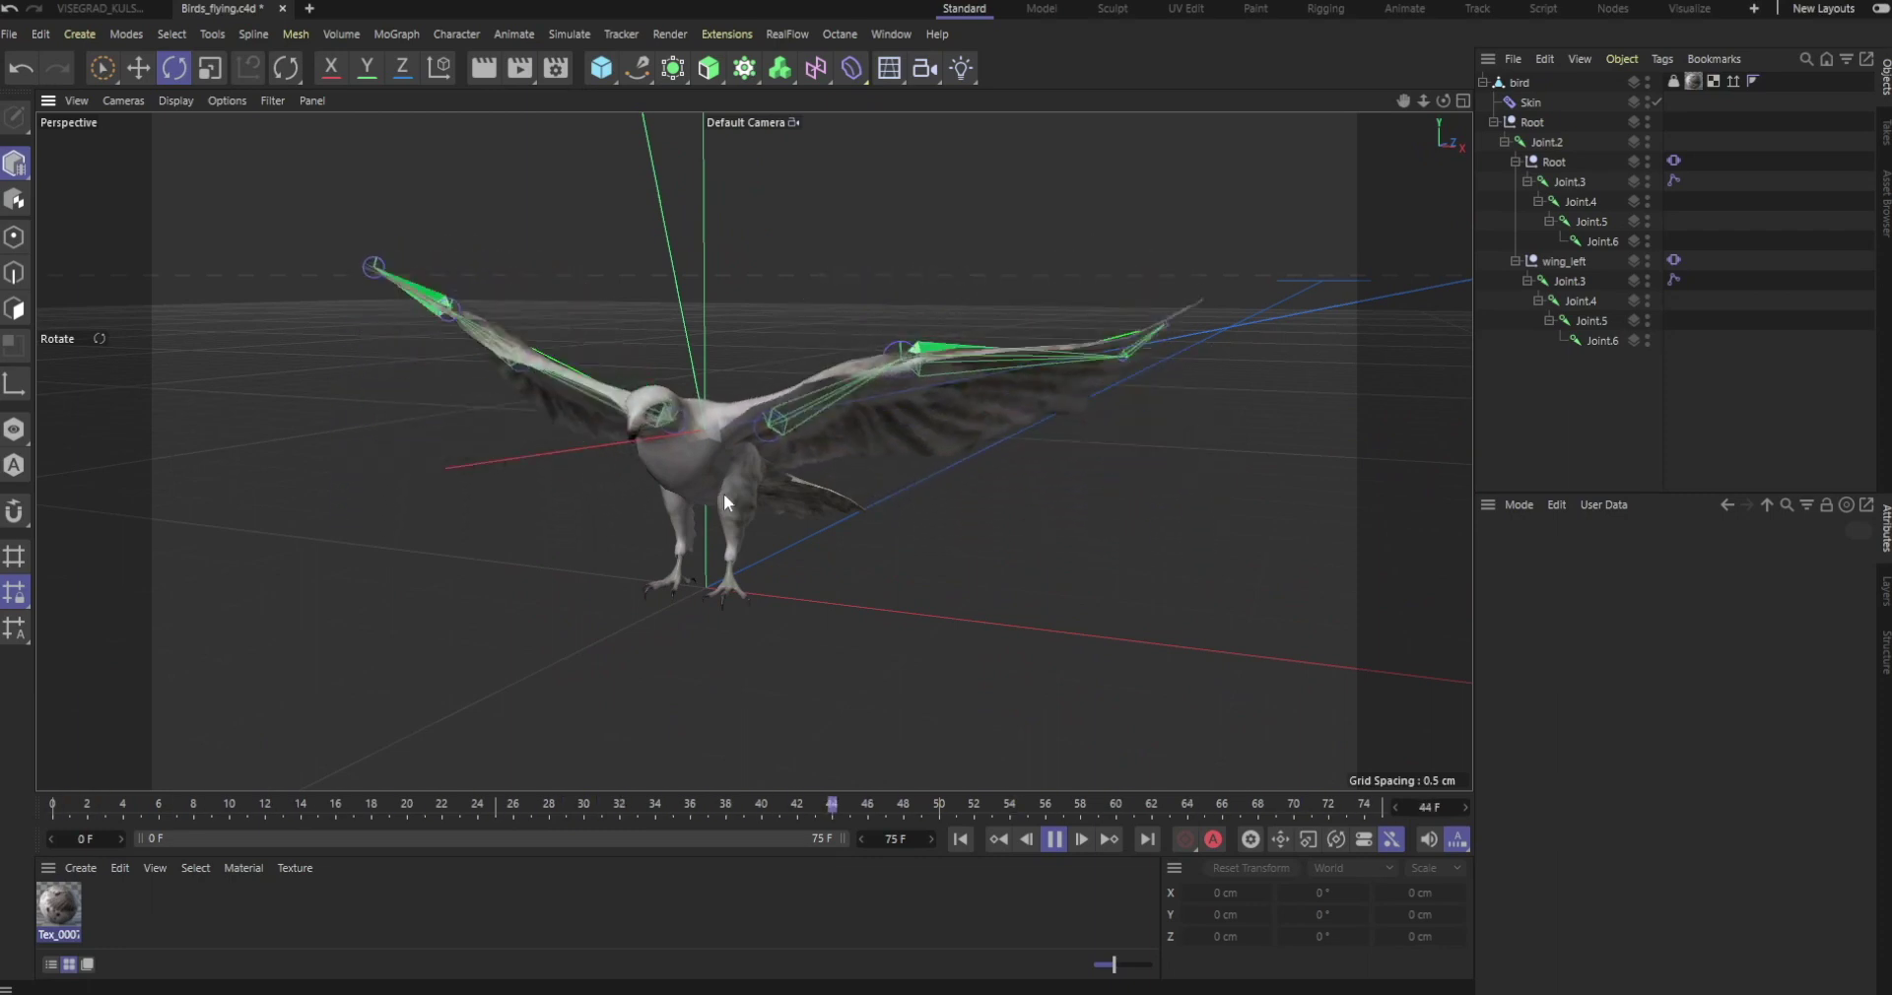
{"action": "mouse_move", "coordinate": [723, 493]}
{"action": "left_mouse_down", "text": "alt"}
{"action": "mouse_move", "coordinate": [782, 473]}
{"action": "mouse_move", "coordinate": [725, 477]}
{"action": "left_mouse_up", "text": "alt"}
{"action": "right_click_drag", "start_coordinate": [724, 477], "coordinate": [774, 473], "text": "alt"}
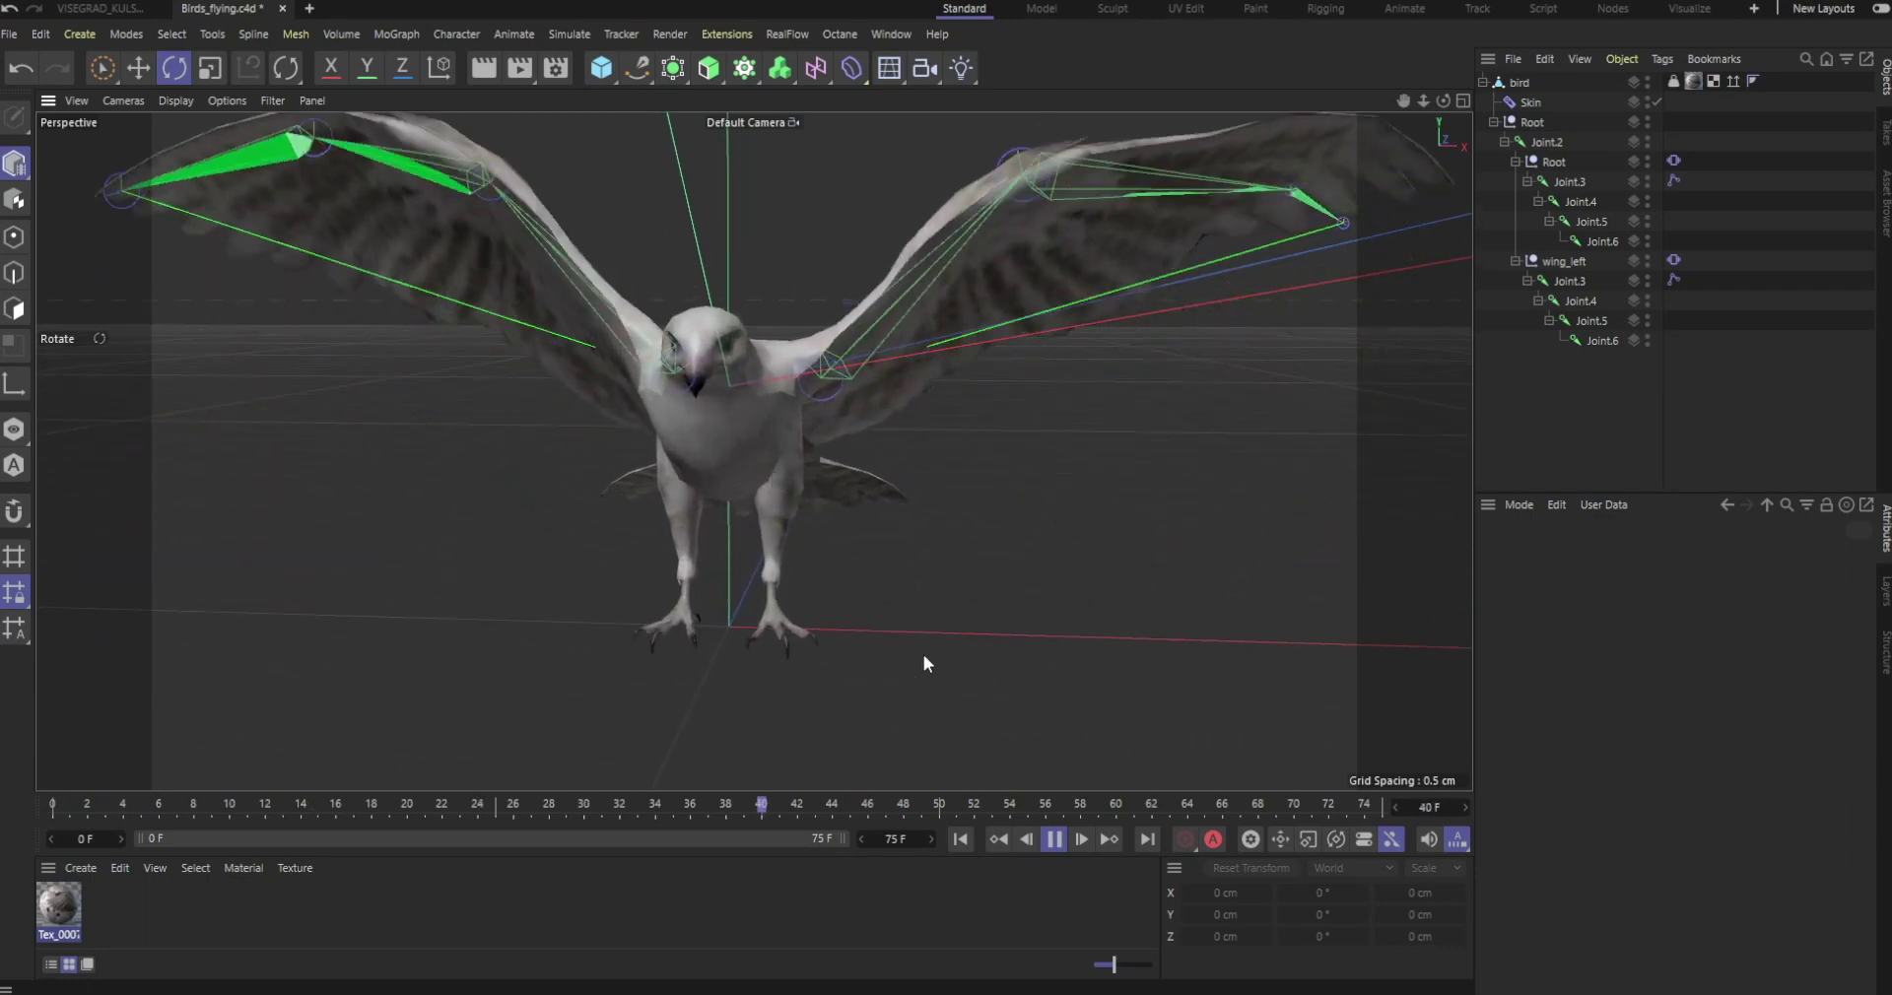
{"action": "left_click", "coordinate": [1052, 843]}
{"action": "left_click", "coordinate": [1052, 837]}
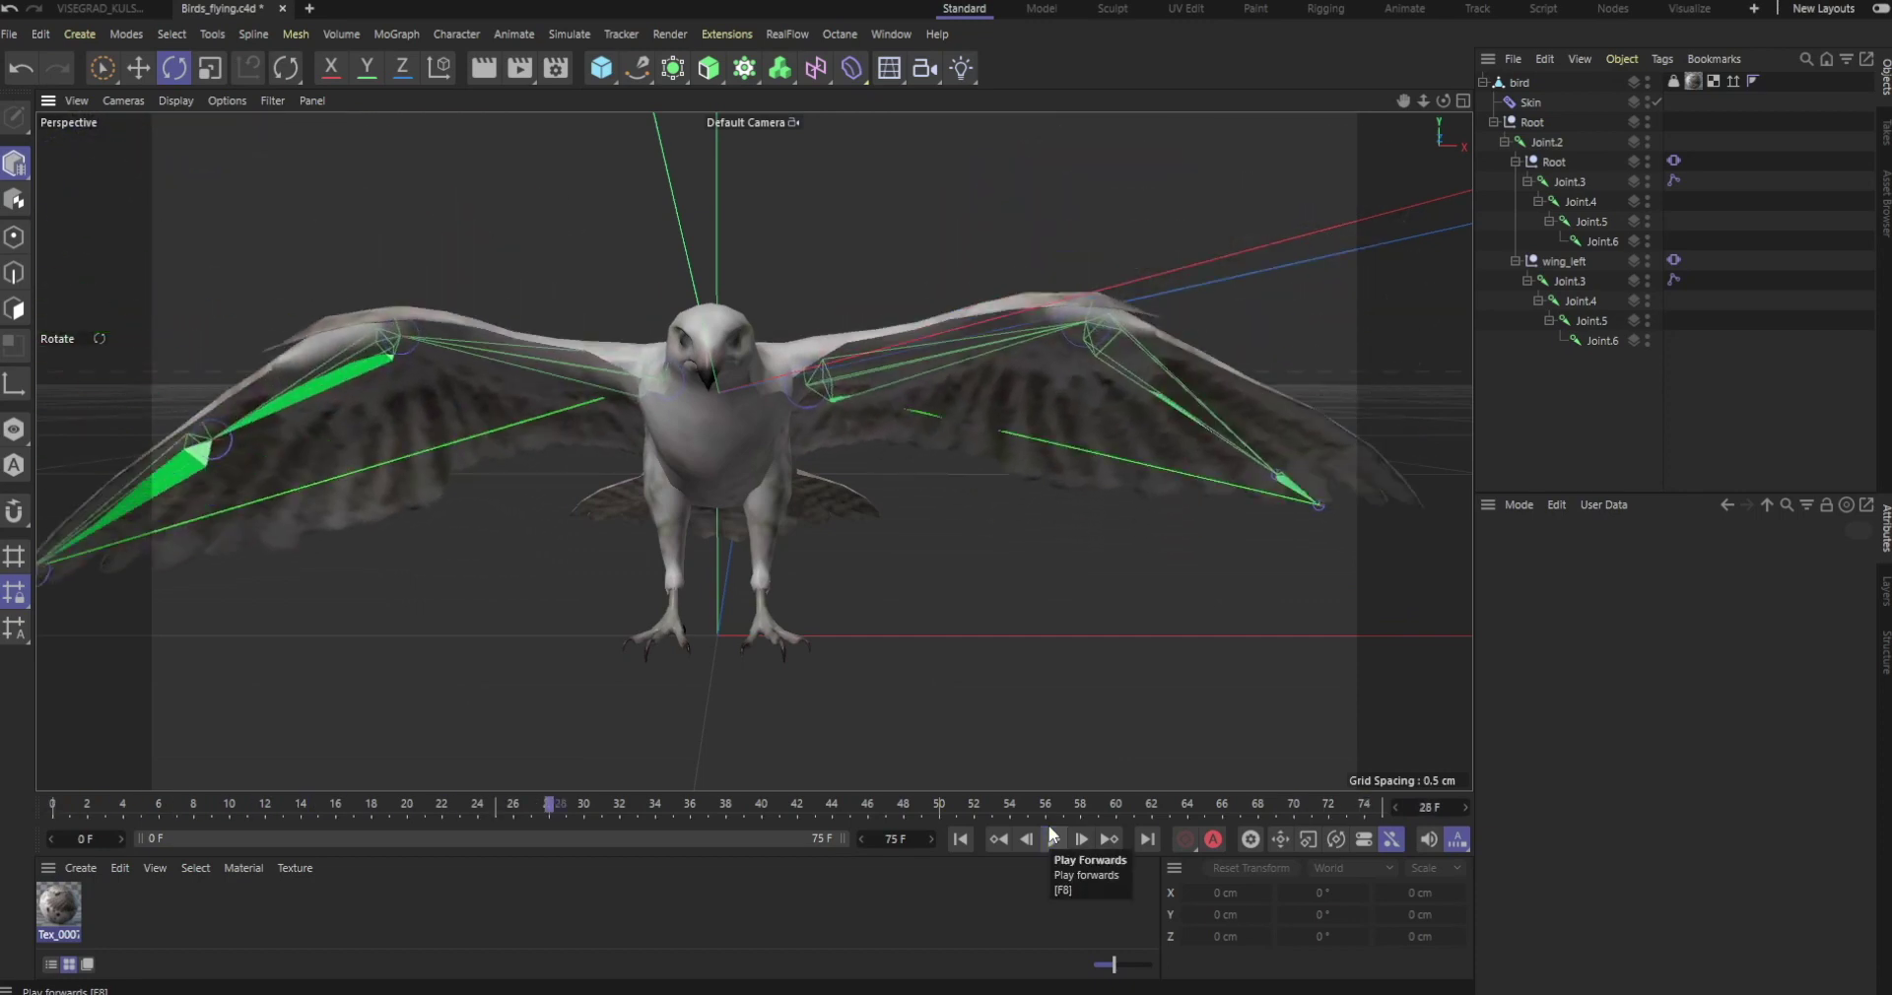
{"action": "left_click_drag", "start_coordinate": [727, 438], "coordinate": [676, 418], "text": "alt"}
{"action": "scroll", "coordinate": [696, 418], "scroll_direction": "down", "scroll_amount": 4}
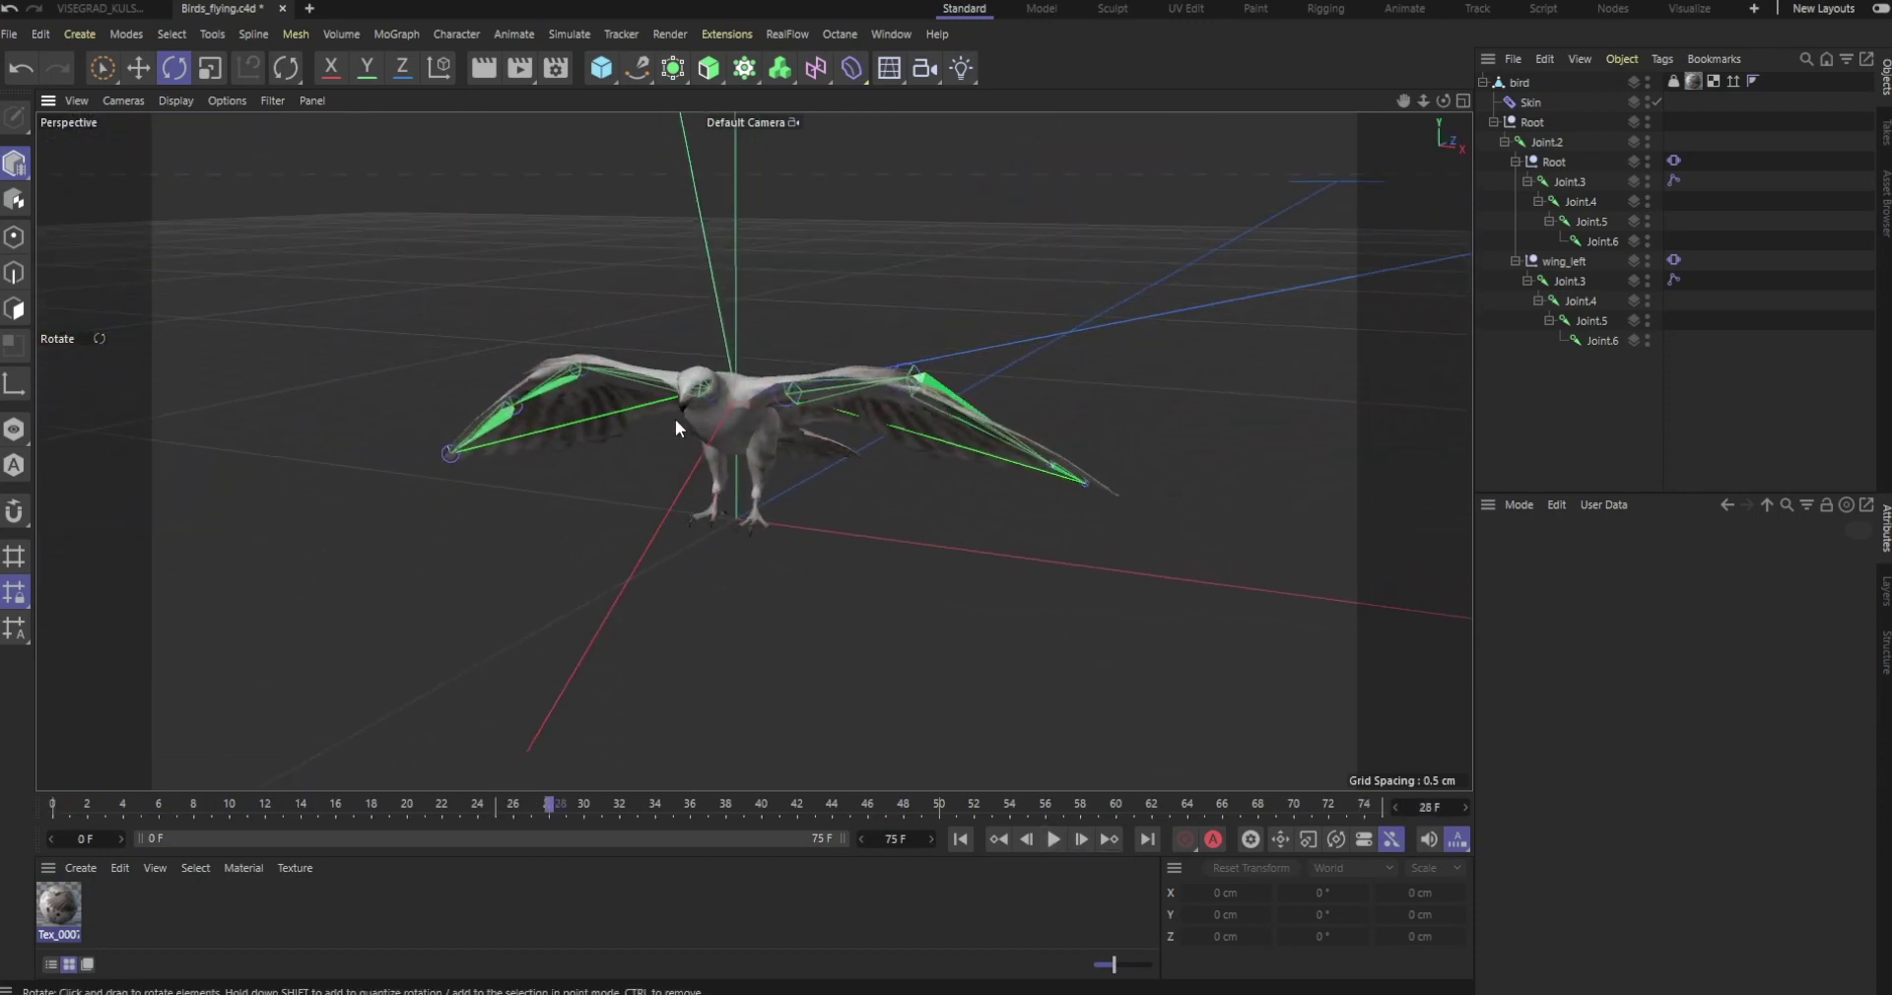
Step: Adjust the position of a leg's Joint.2 so the joint chain follows the bird's leg
{"action": "left_click", "coordinate": [1037, 841]}
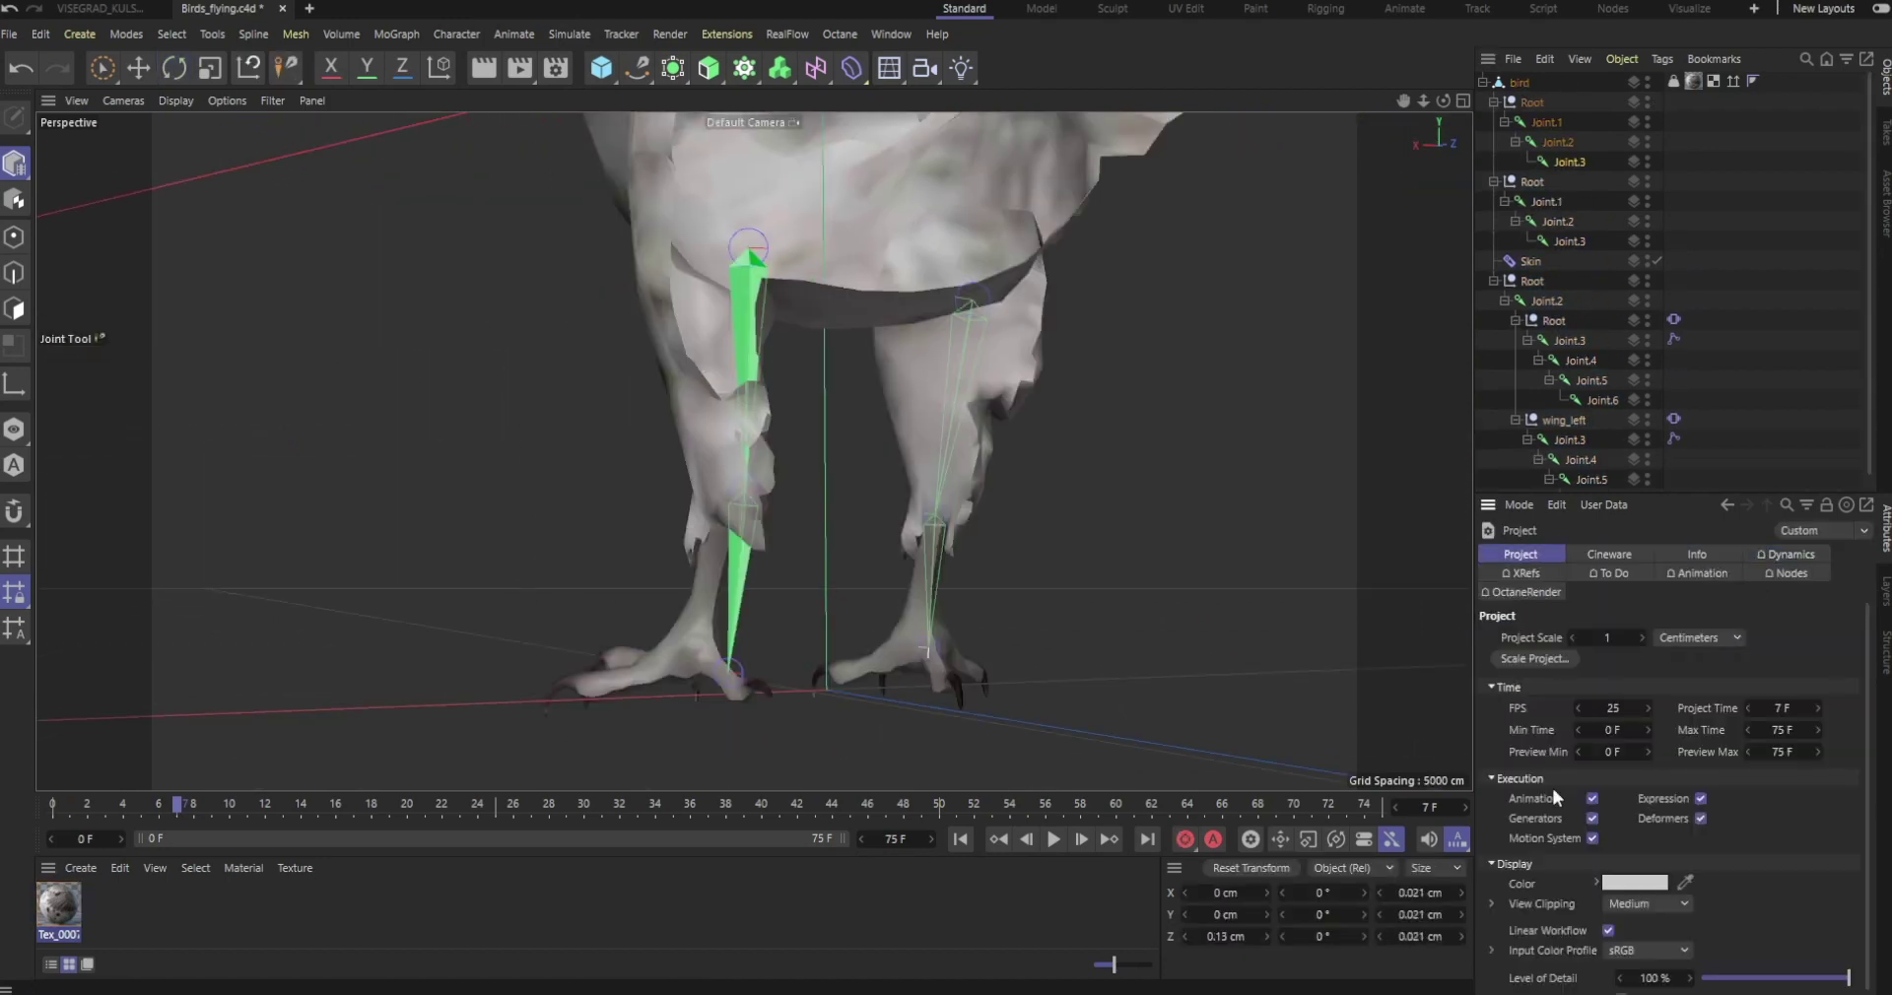
{"action": "key", "text": "ctrl+d"}
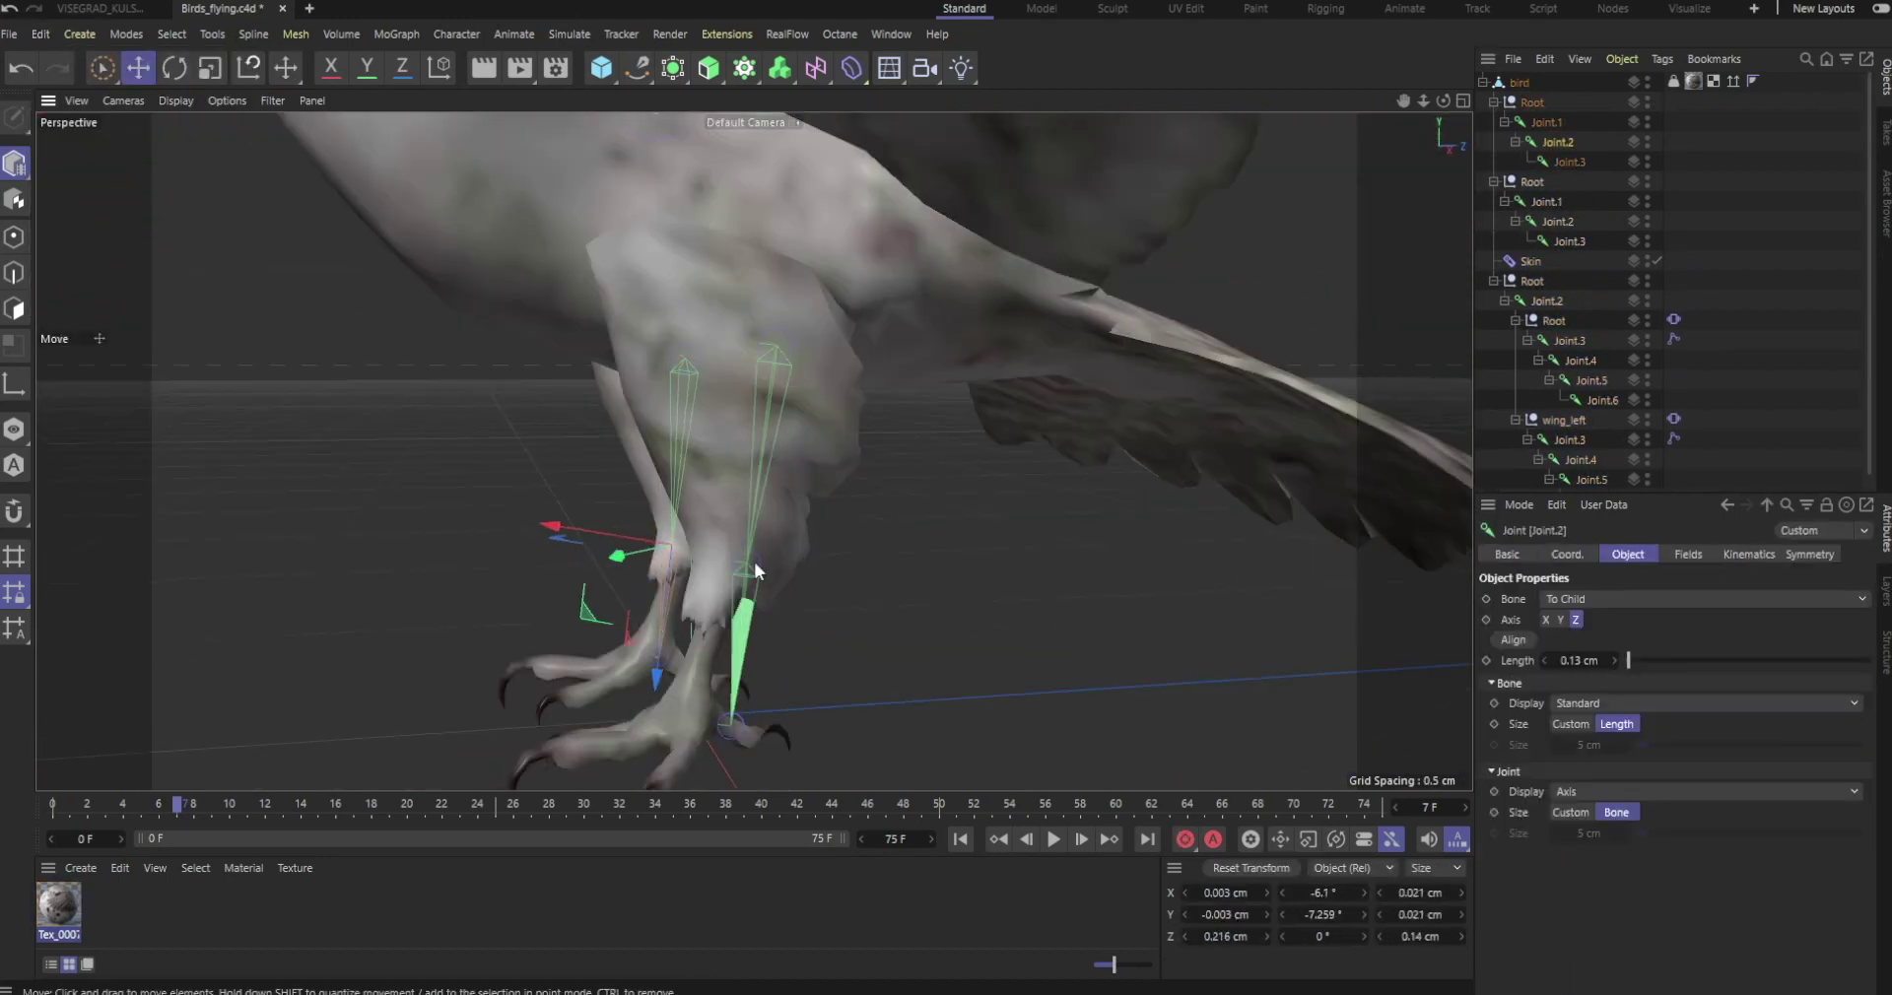
{"action": "left_click_drag", "start_coordinate": [833, 398], "coordinate": [816, 401]}
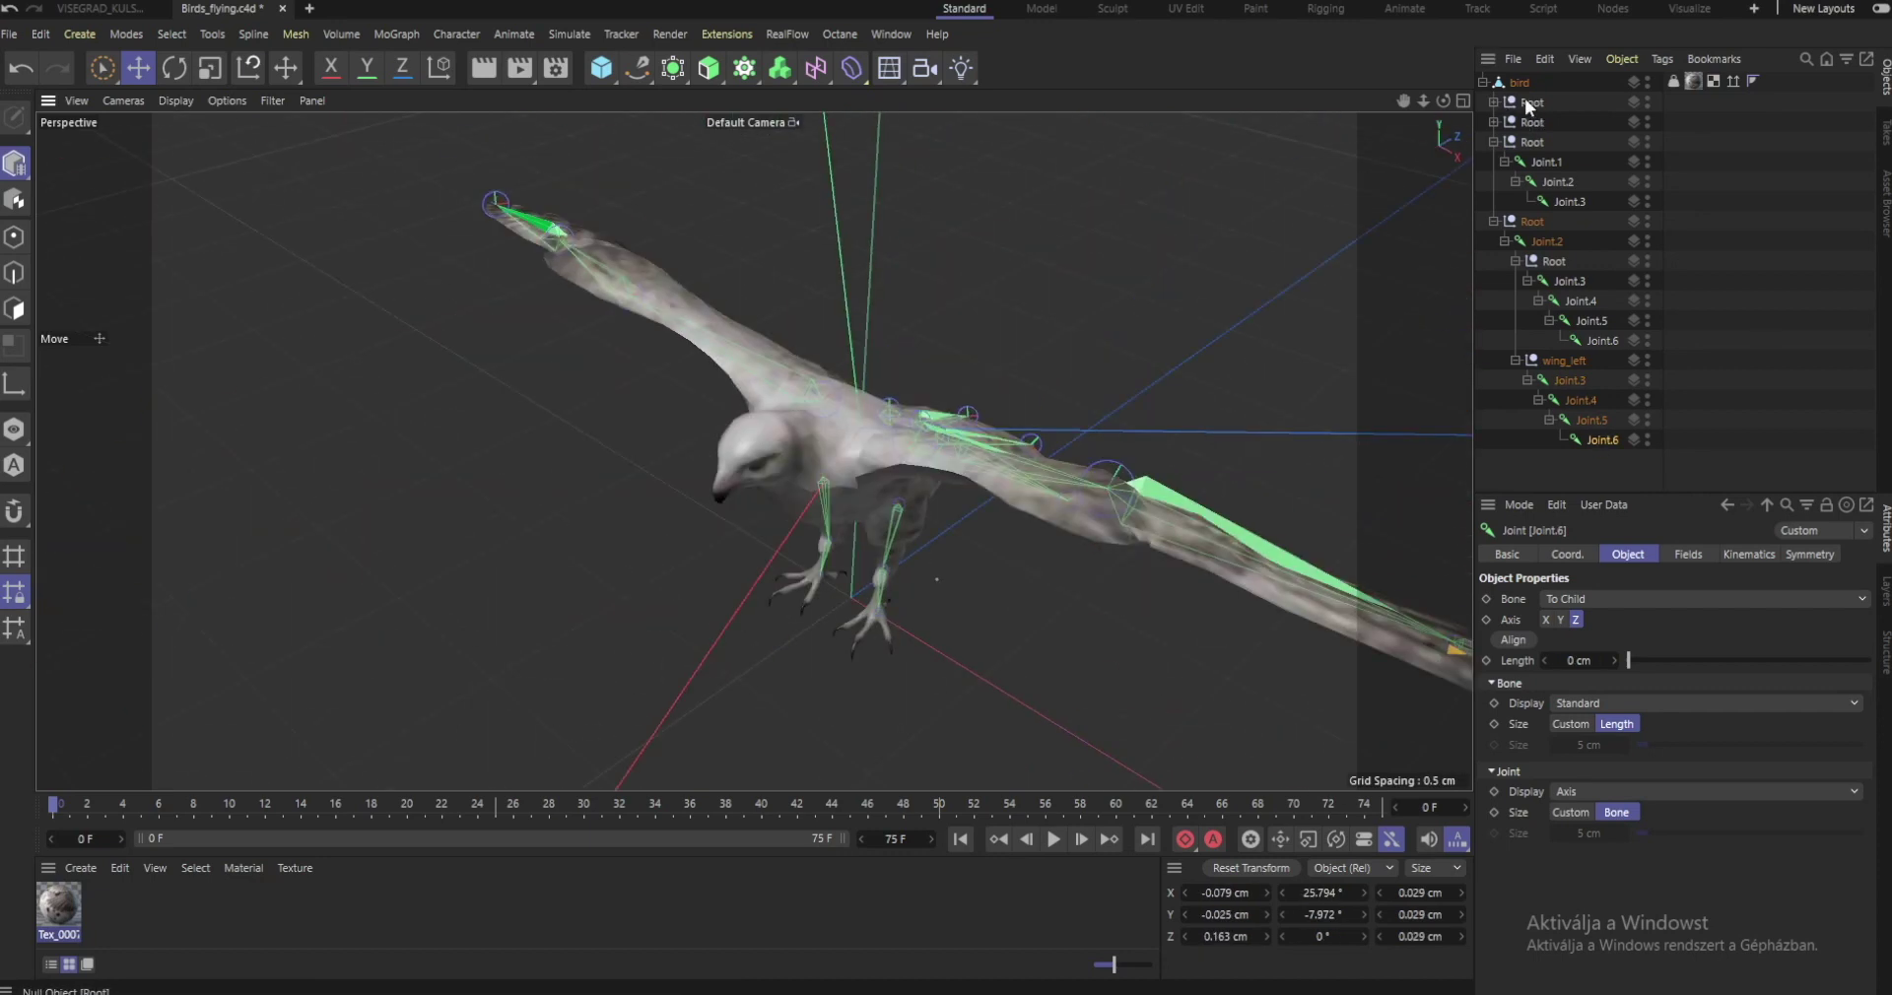
Step: Select the bird together with all of its child joints and nulls
{"action": "left_click", "coordinate": [1520, 82]}
{"action": "right_click", "coordinate": [1516, 96]}
{"action": "left_click", "coordinate": [1627, 491]}
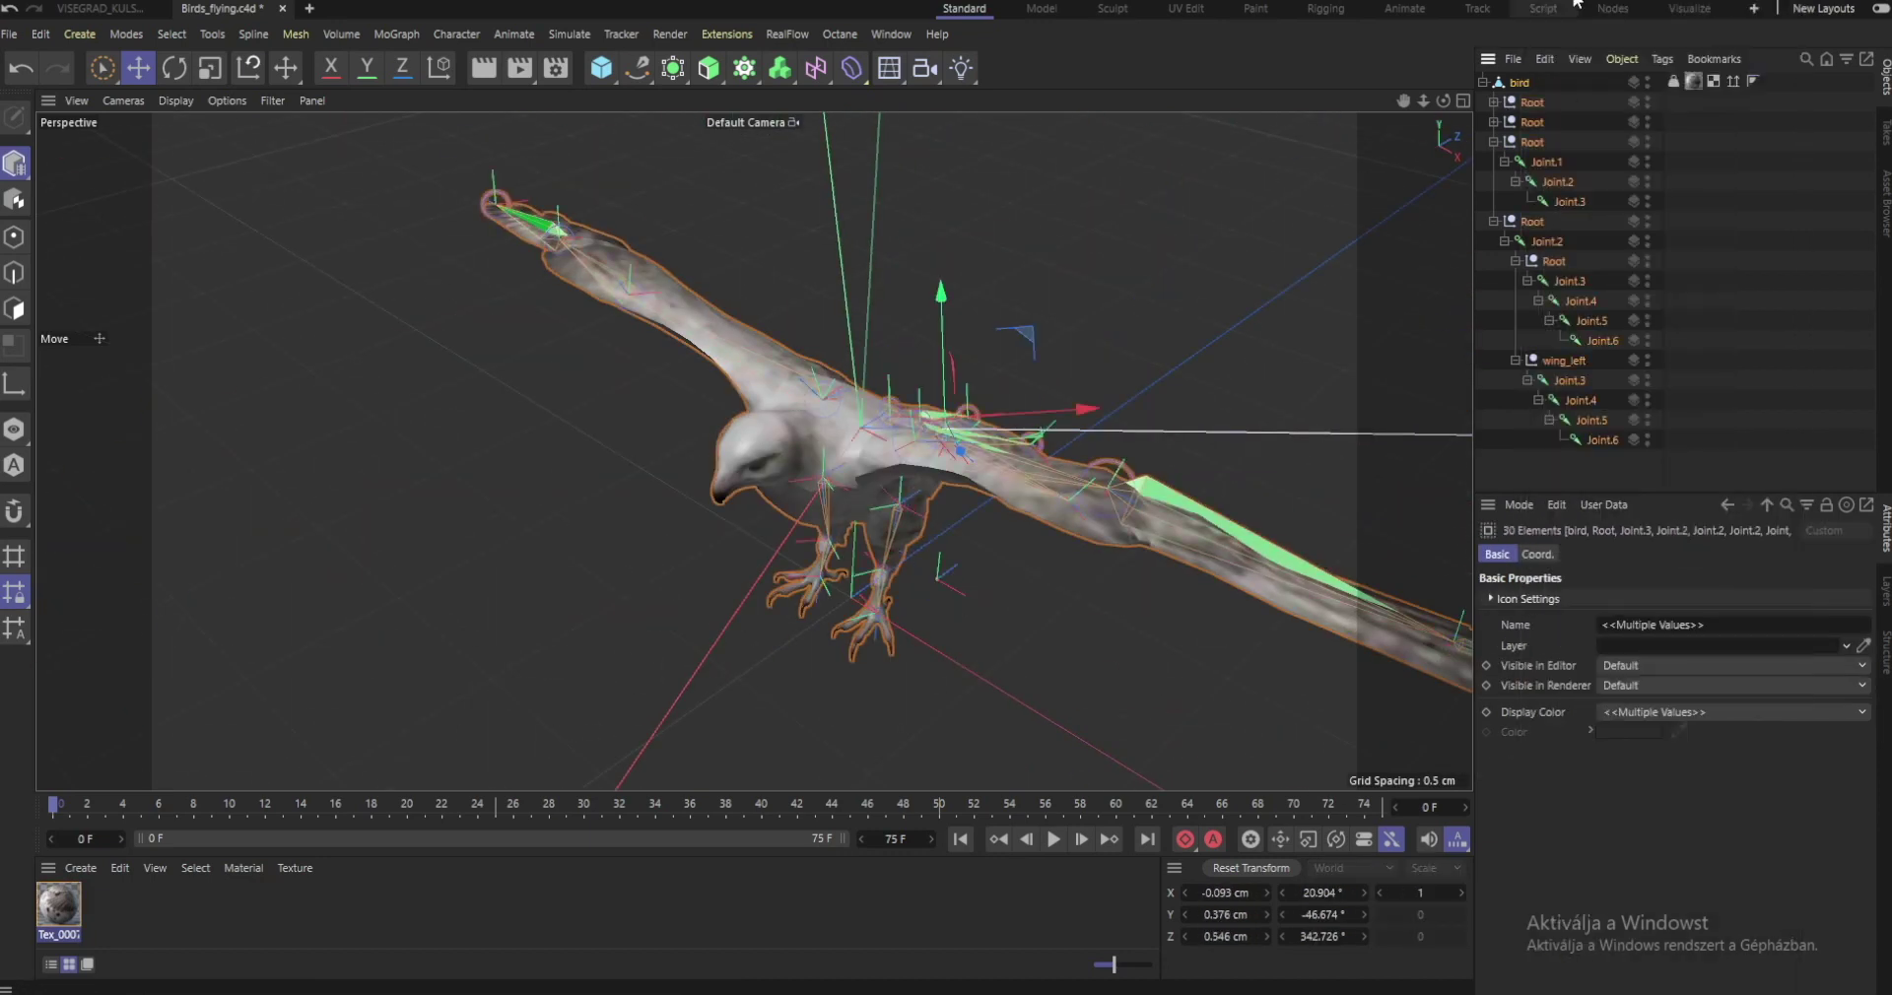
Step: Expand the collapsed Root joint chains and add an IK tag to the left wing's Joint.3
{"action": "left_click", "coordinate": [1494, 122]}
{"action": "left_click", "coordinate": [456, 33]}
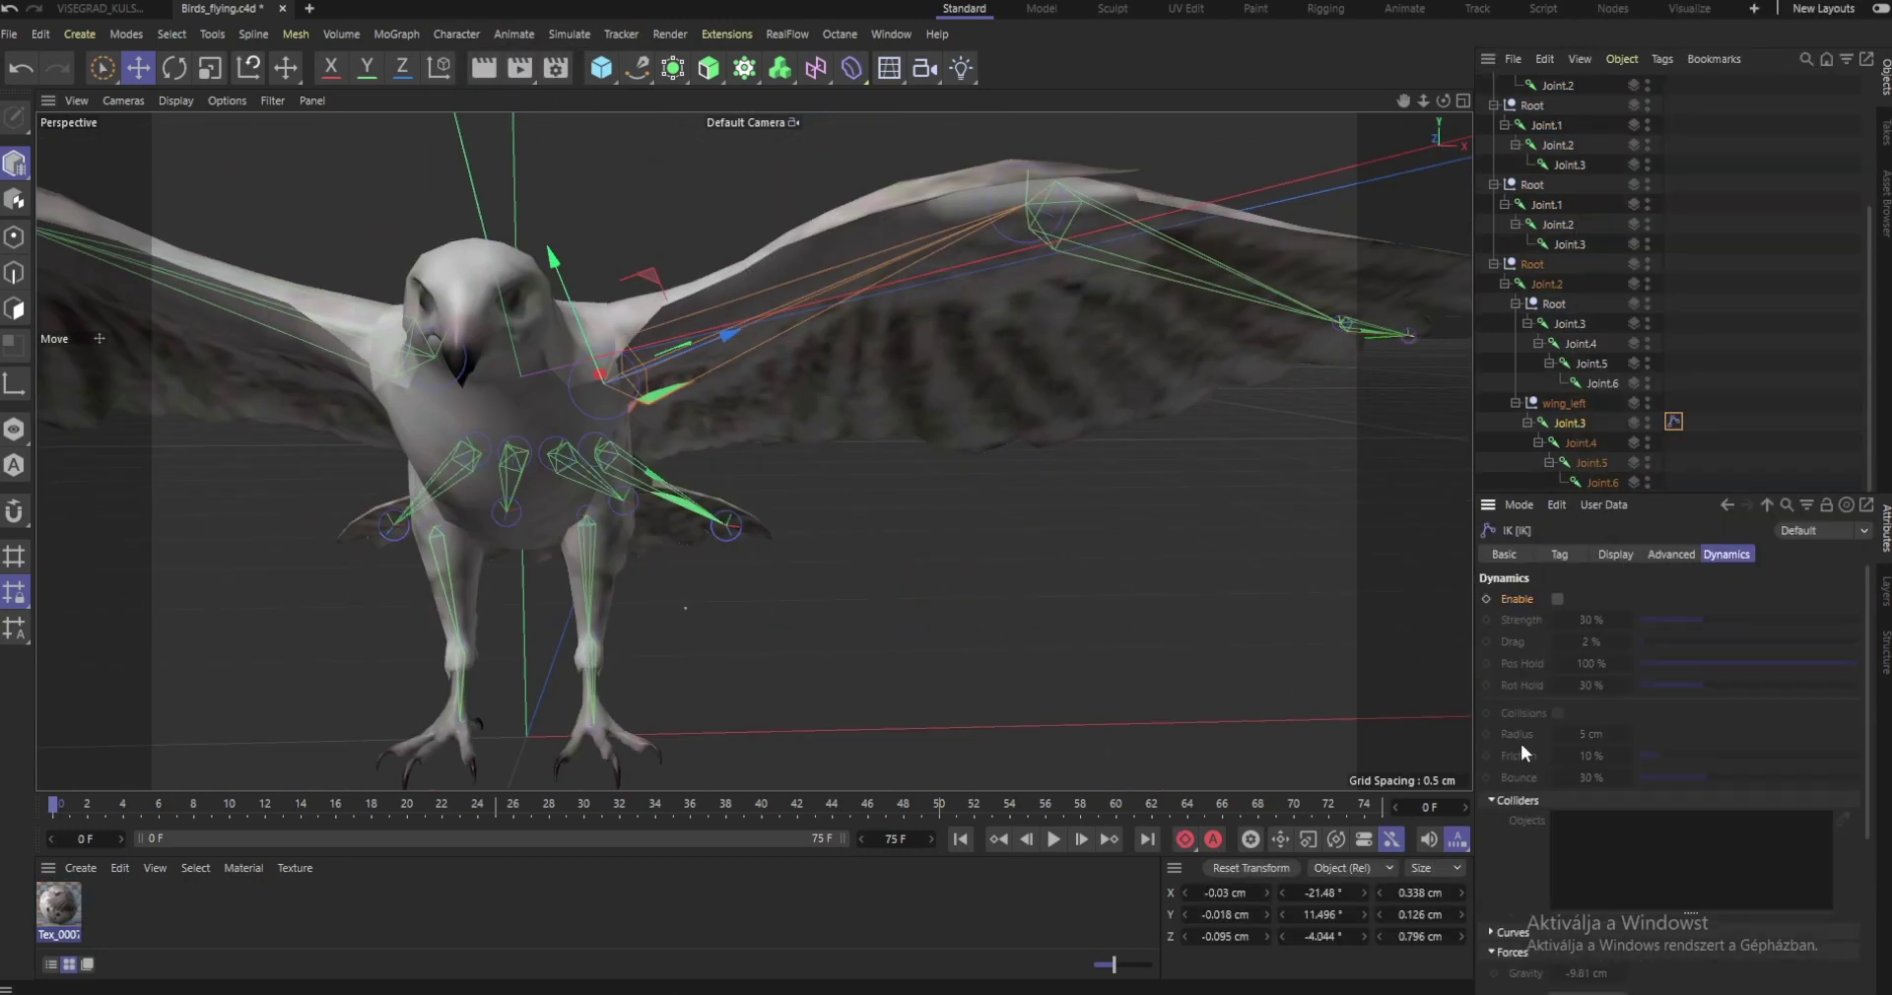
{"action": "left_click_drag", "start_coordinate": [690, 347], "coordinate": [584, 305]}
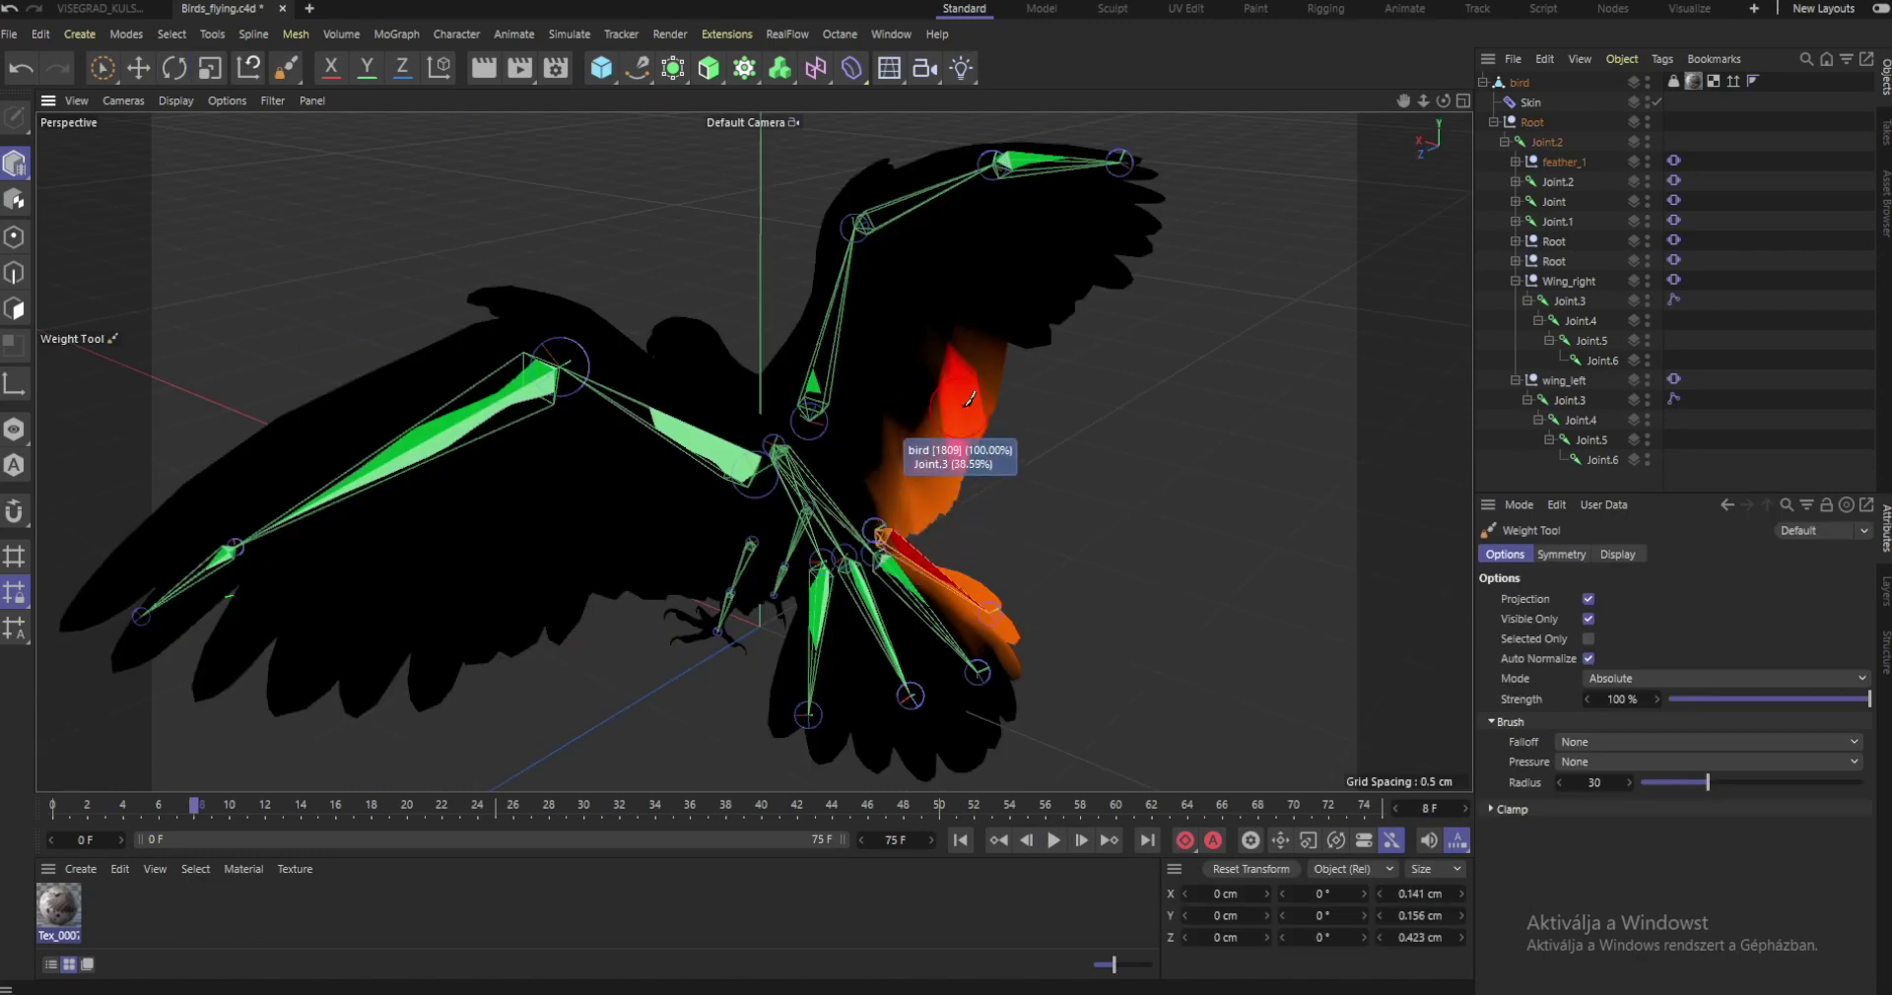
Step: Paint the feather_1 joint's stray weights away from the inner rear feathers of the right wing at 100% strength
{"action": "left_click_drag", "start_coordinate": [952, 487], "coordinate": [931, 491]}
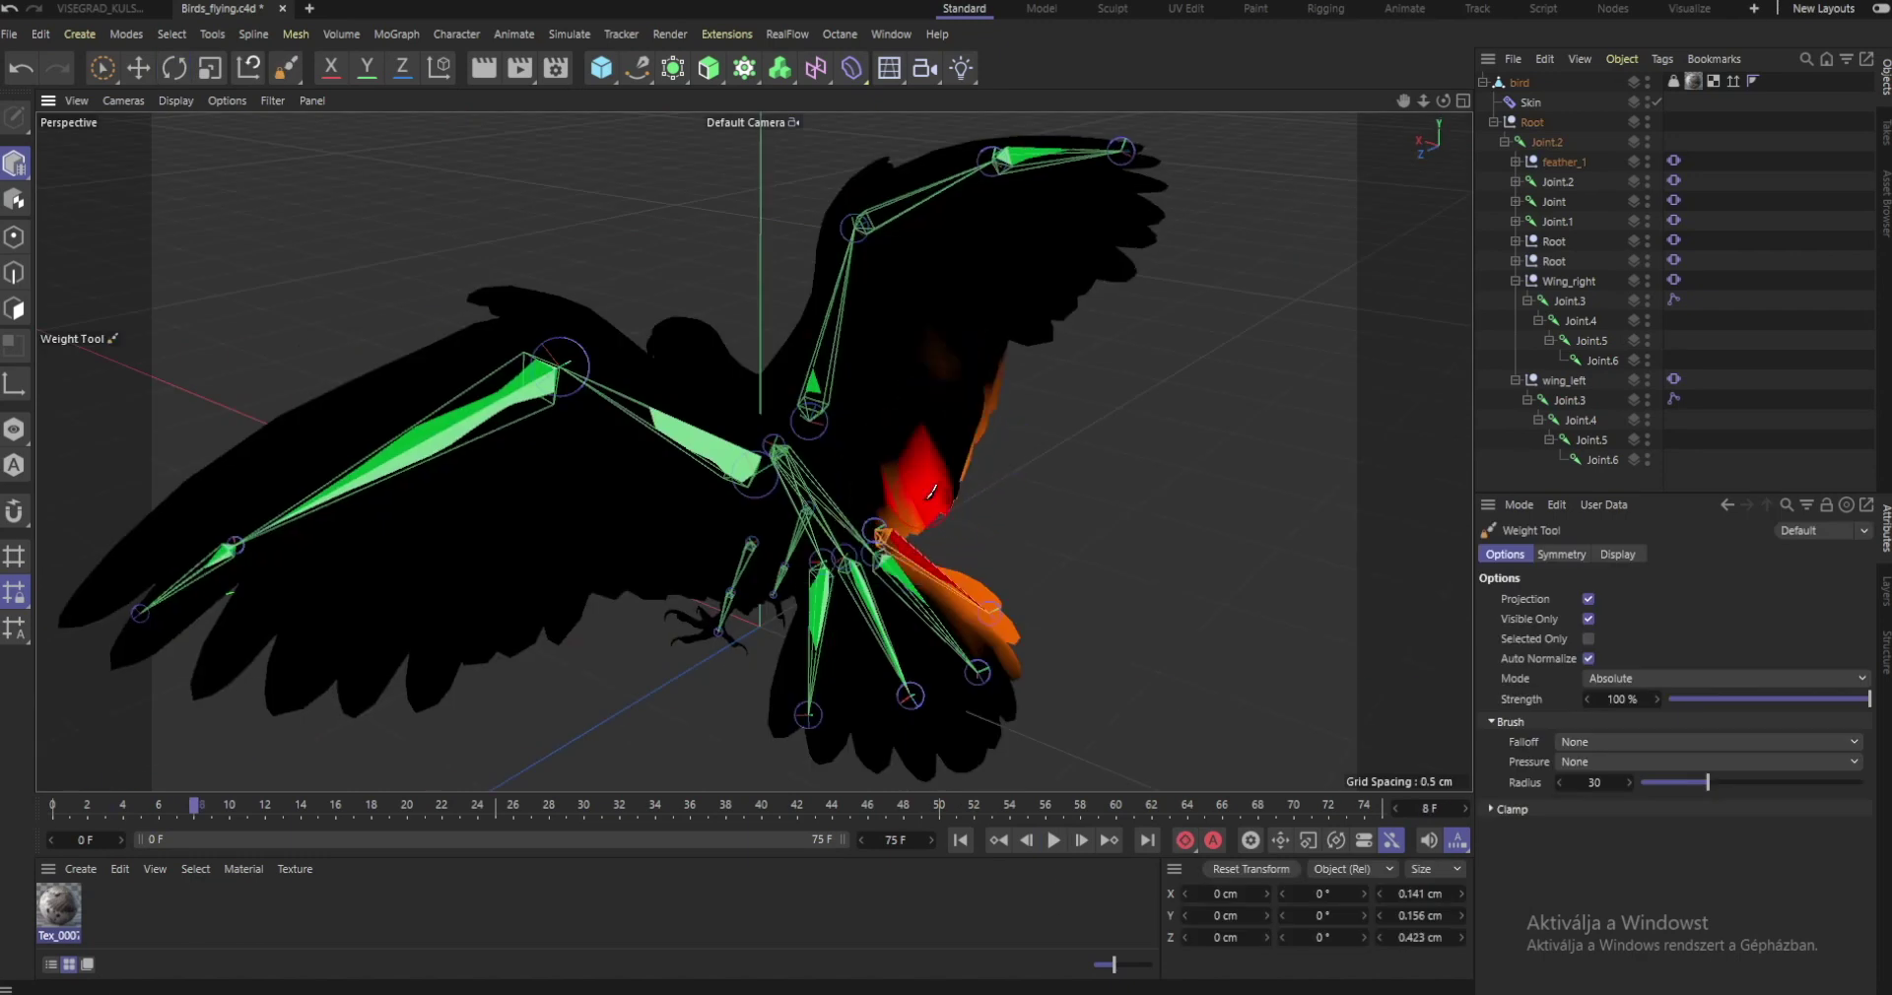
{"action": "mouse_move", "coordinate": [1006, 387]}
{"action": "left_mouse_down", "text": "ctrl"}
{"action": "mouse_move", "coordinate": [985, 445]}
{"action": "mouse_move", "coordinate": [1018, 386]}
{"action": "mouse_move", "coordinate": [929, 488]}
{"action": "left_mouse_up", "text": "ctrl"}
{"action": "left_click_drag", "start_coordinate": [1016, 401], "coordinate": [794, 418], "text": "alt"}
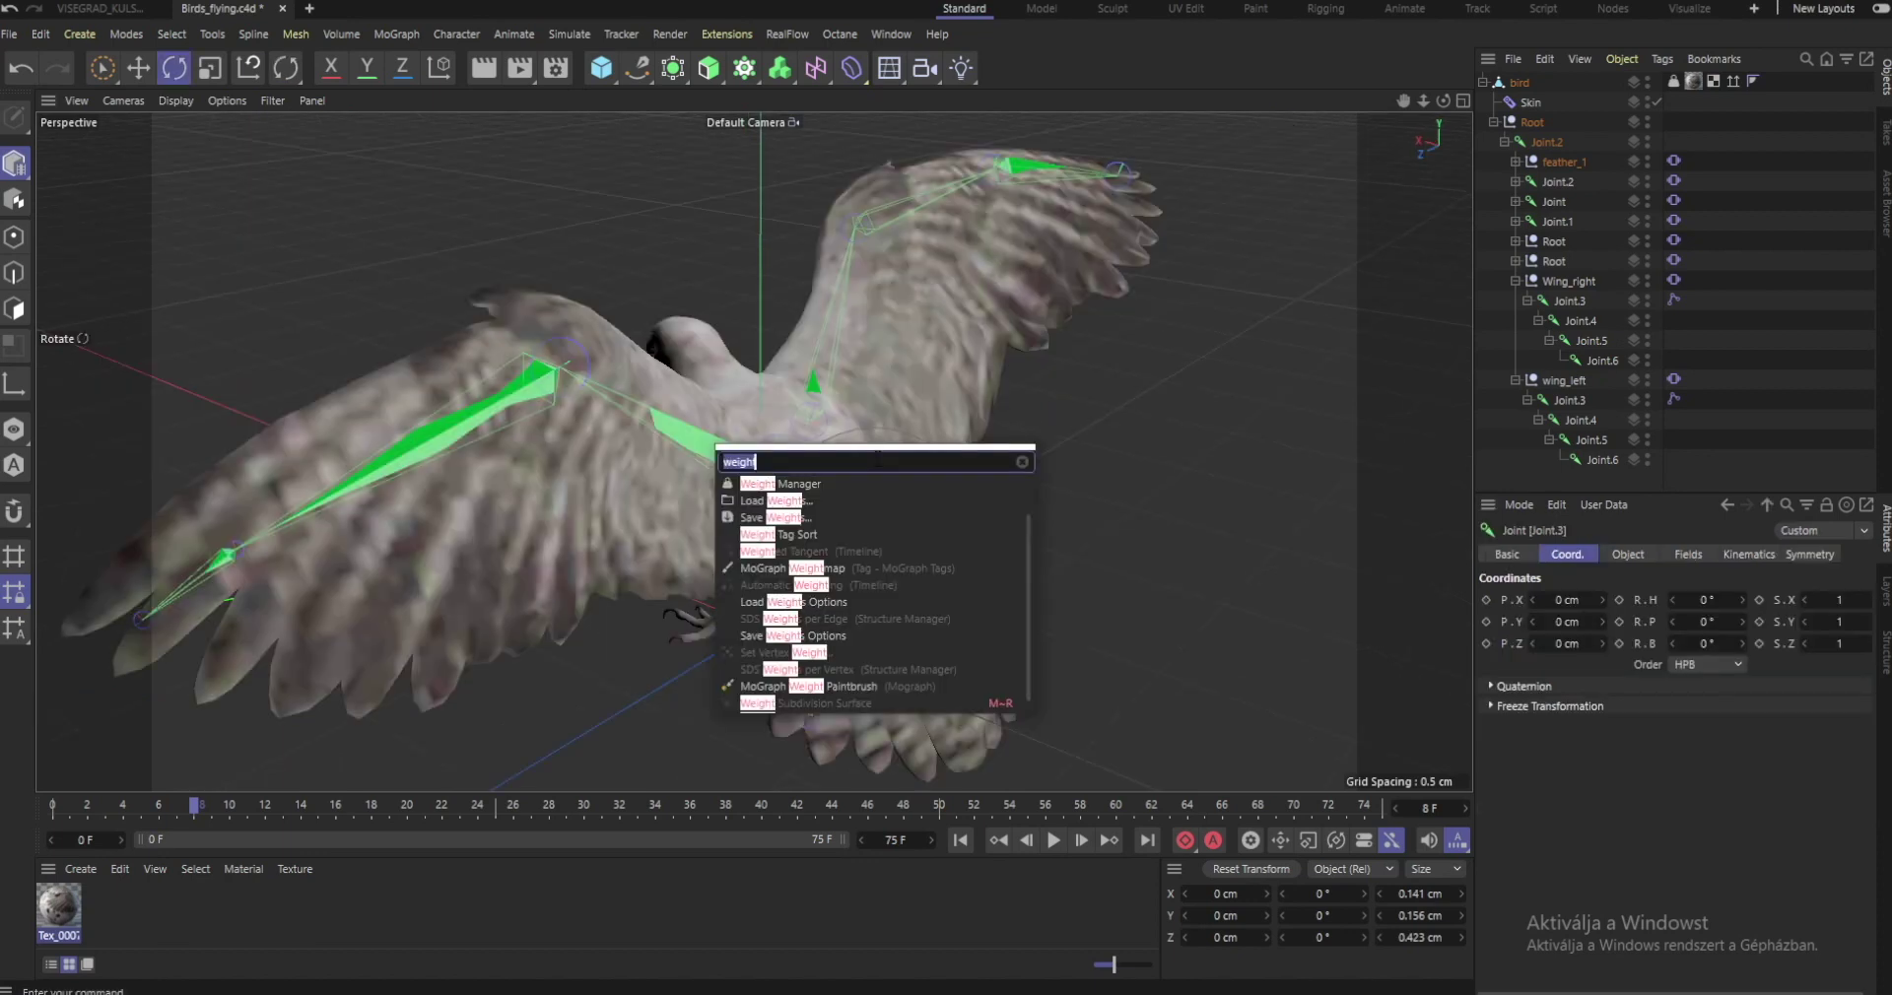
Step: Activate the Weight Tool and clear the feather_1 joint's remaining influence from the right wing's rear edge, undoing one stroke
{"action": "type", "text": "weight"}
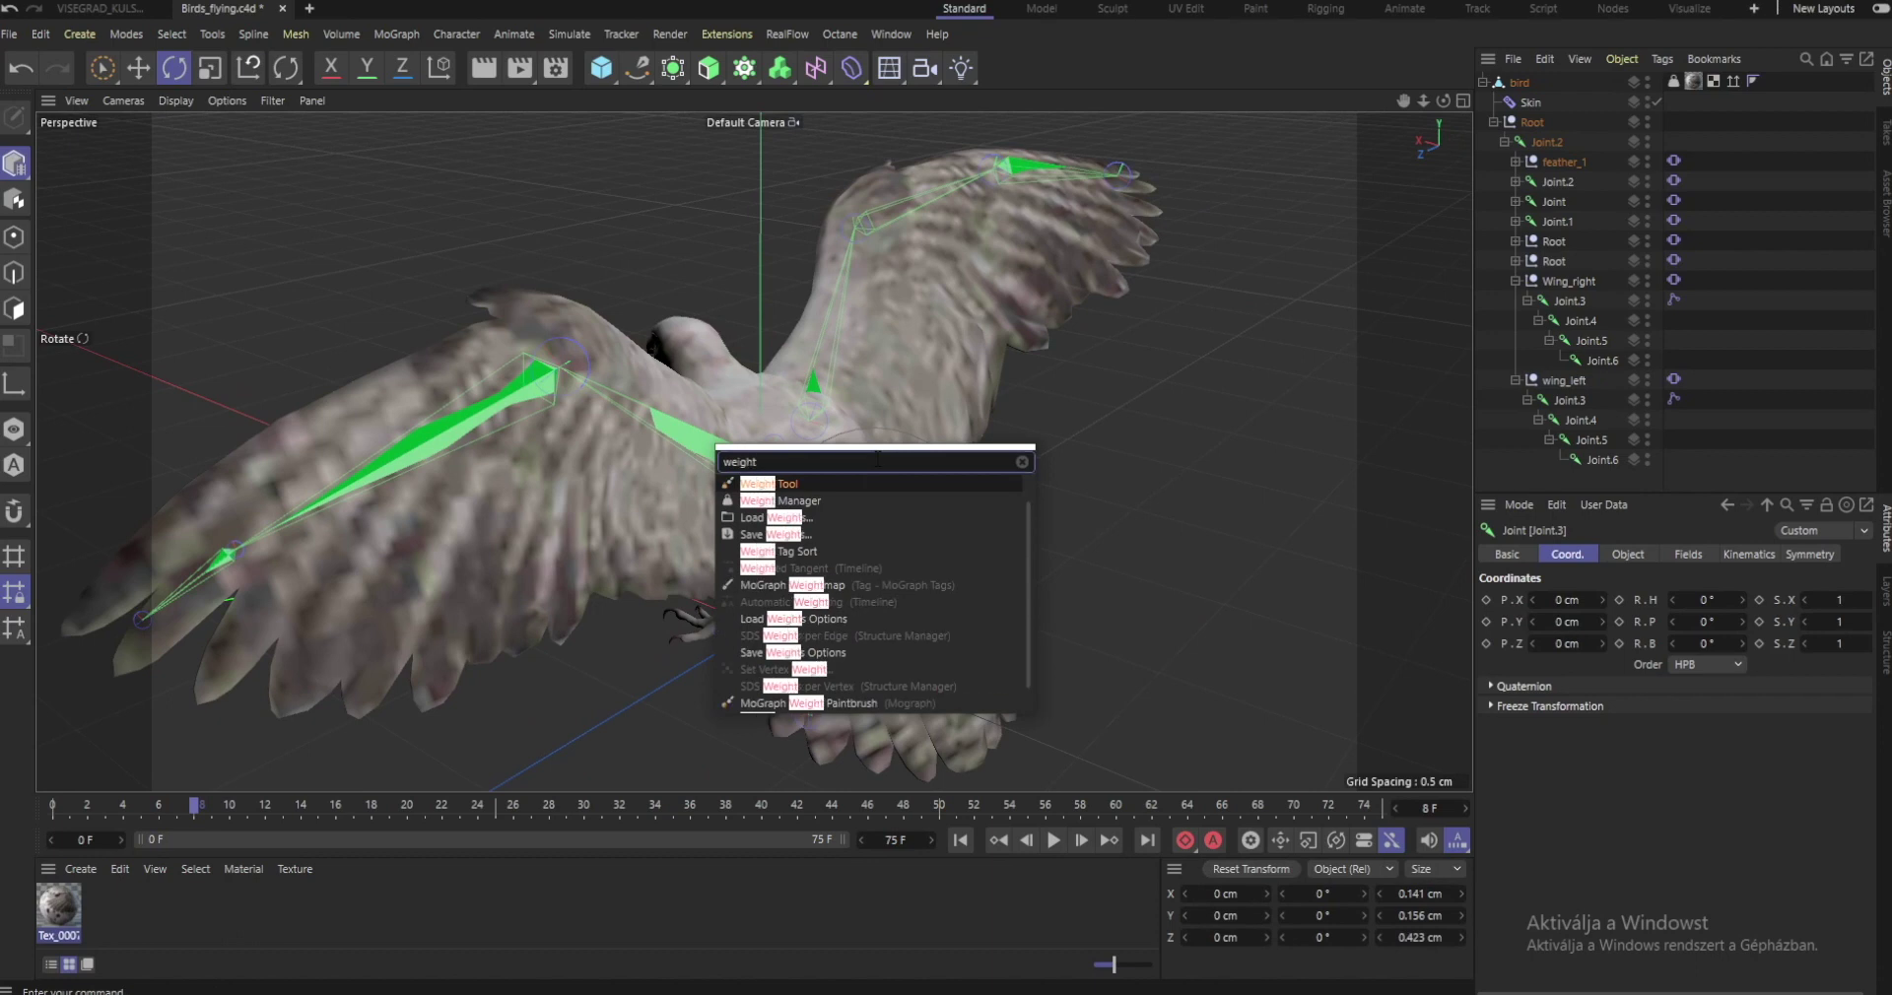
{"action": "key", "text": "Return"}
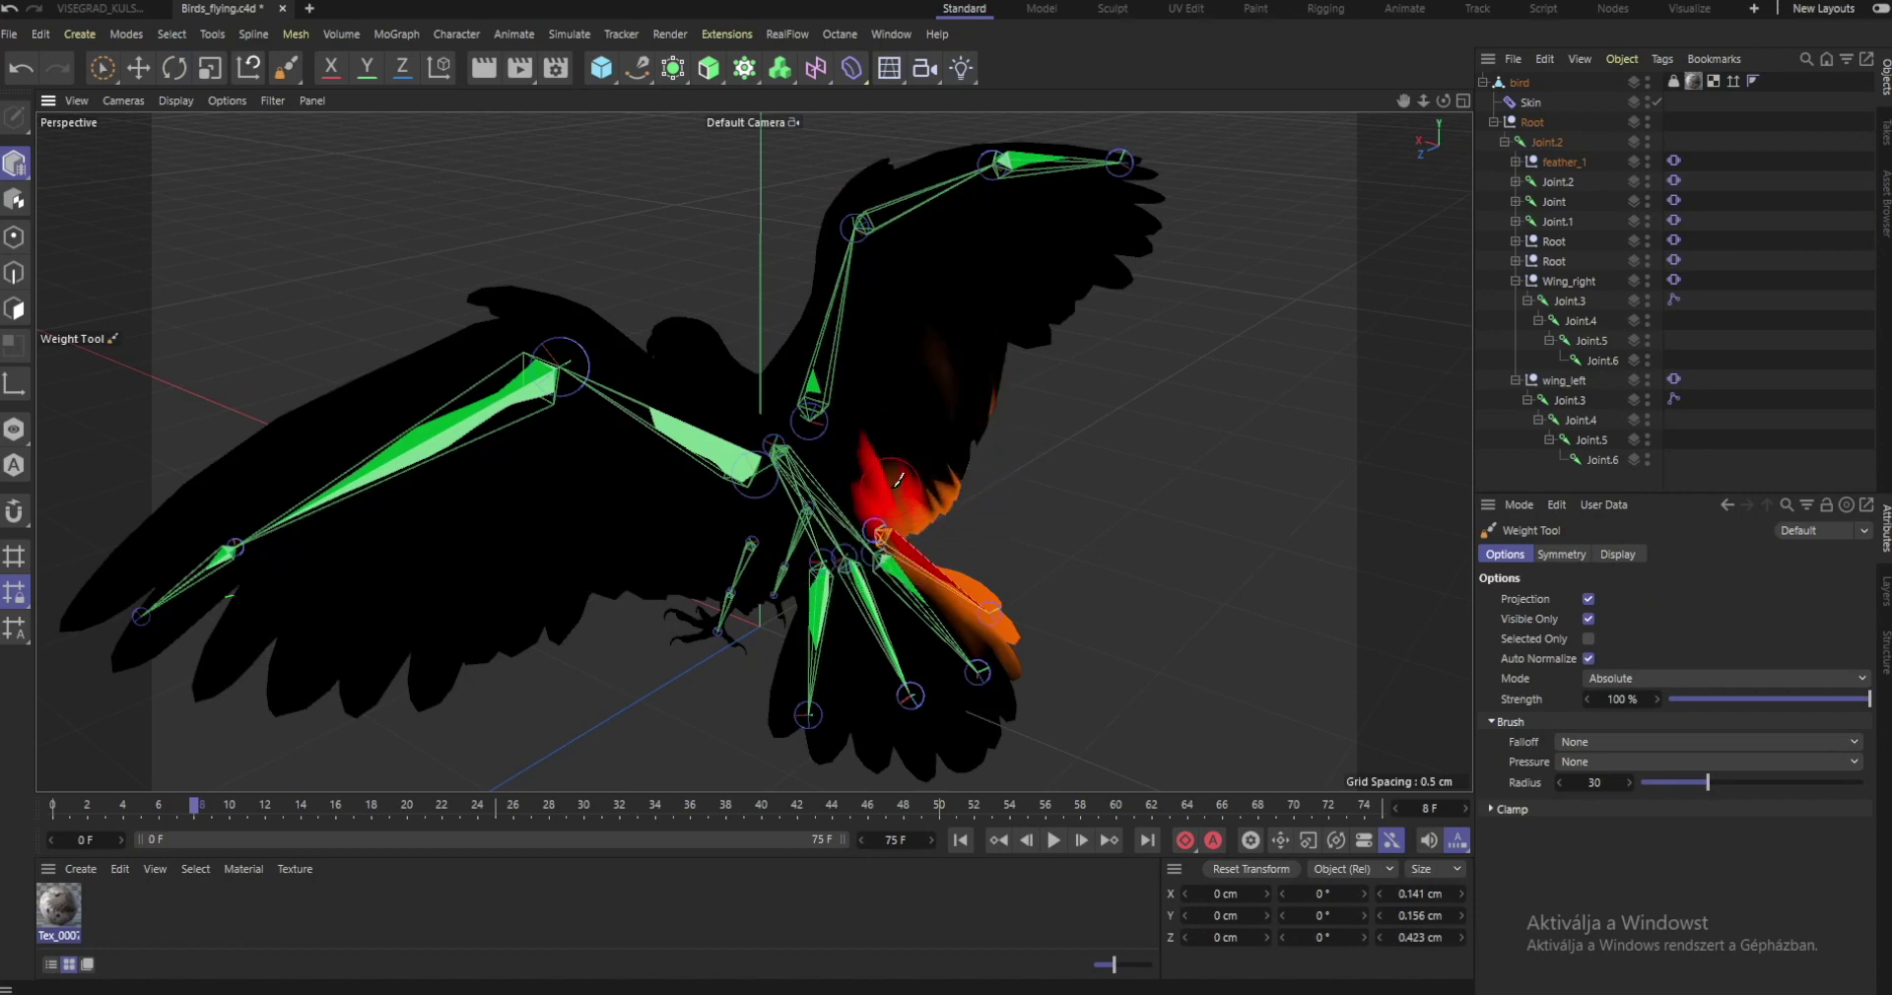
{"action": "left_click_drag", "start_coordinate": [955, 492], "coordinate": [944, 505]}
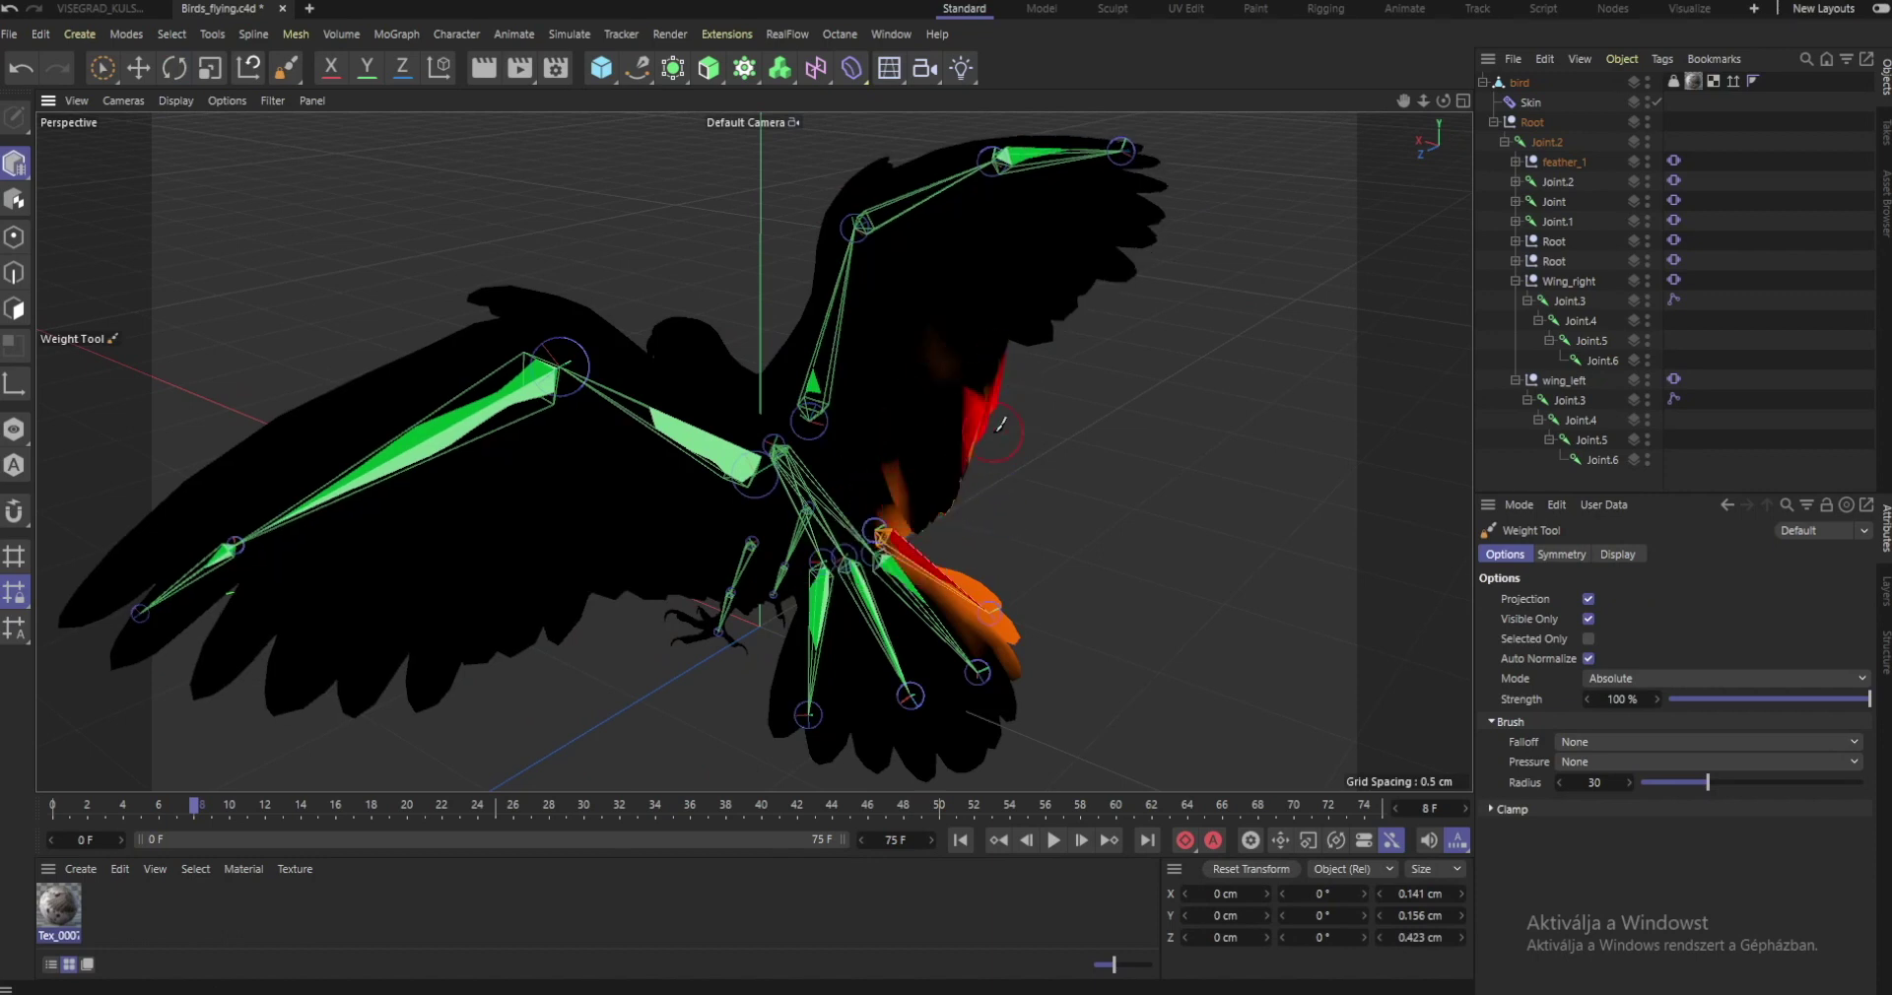
{"action": "key", "text": "ctrl+z"}
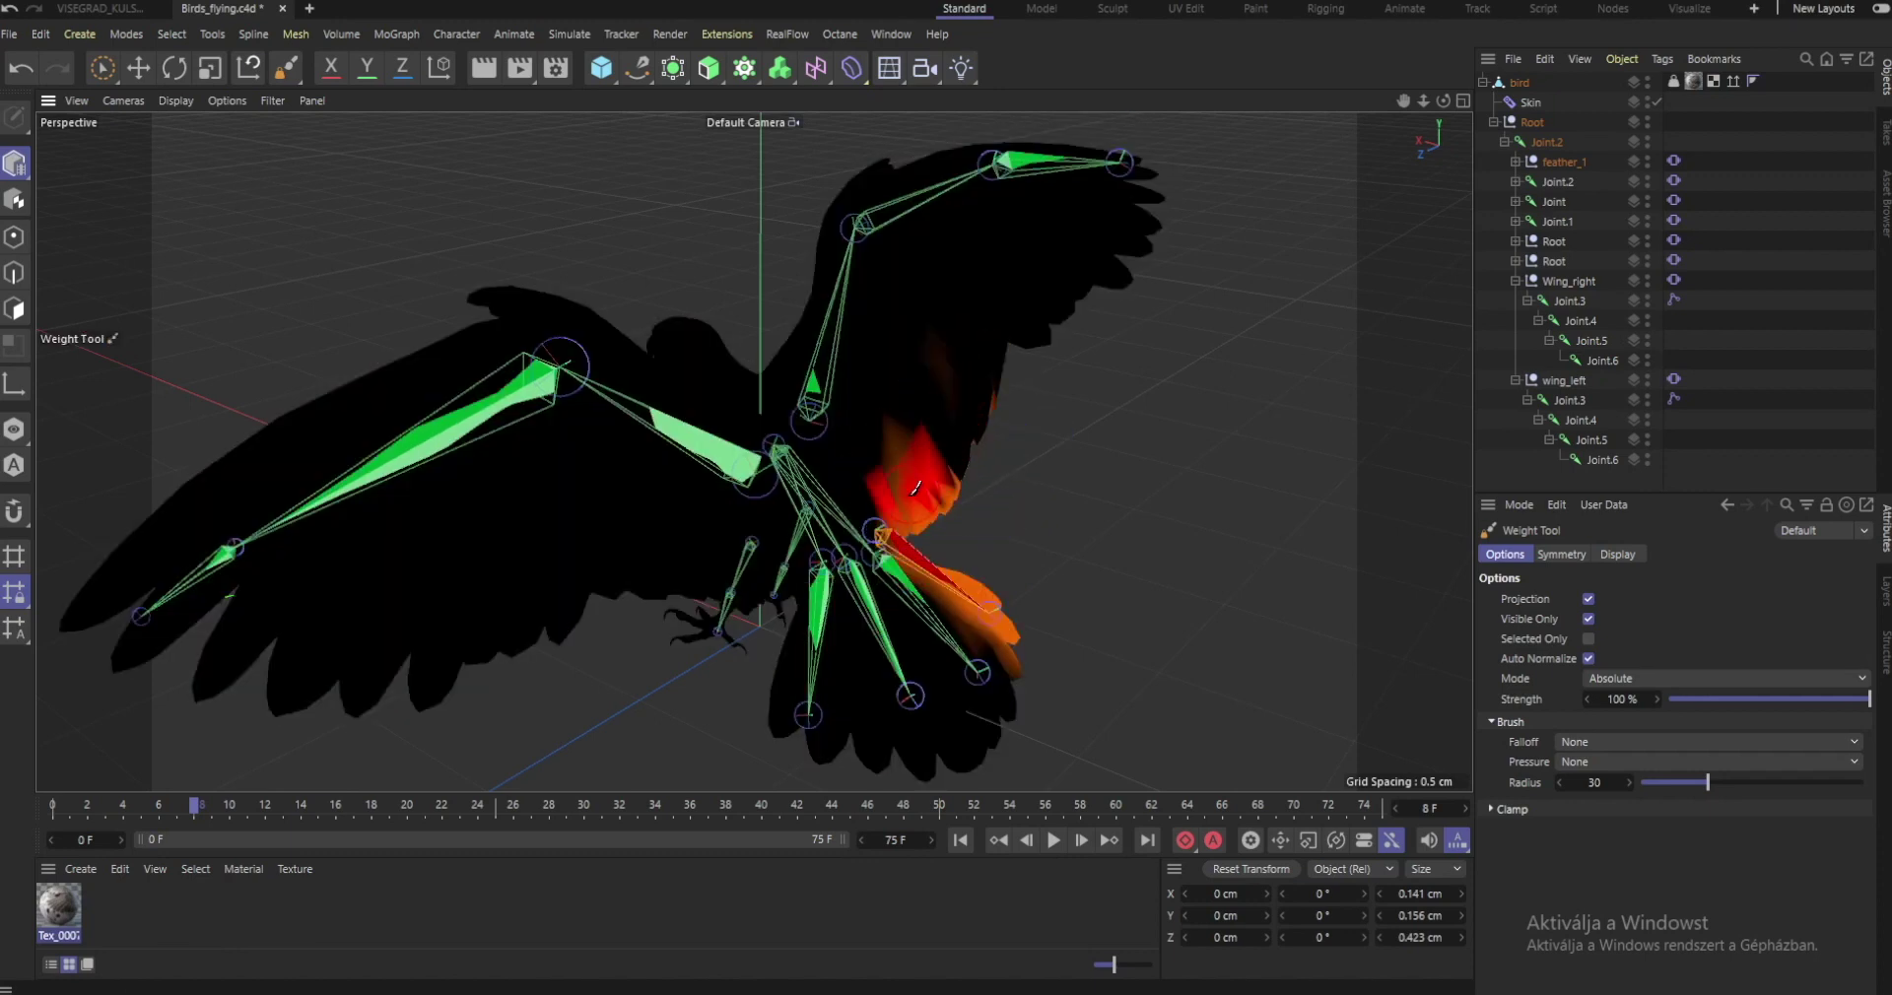
{"action": "left_click_drag", "start_coordinate": [956, 494], "coordinate": [944, 505]}
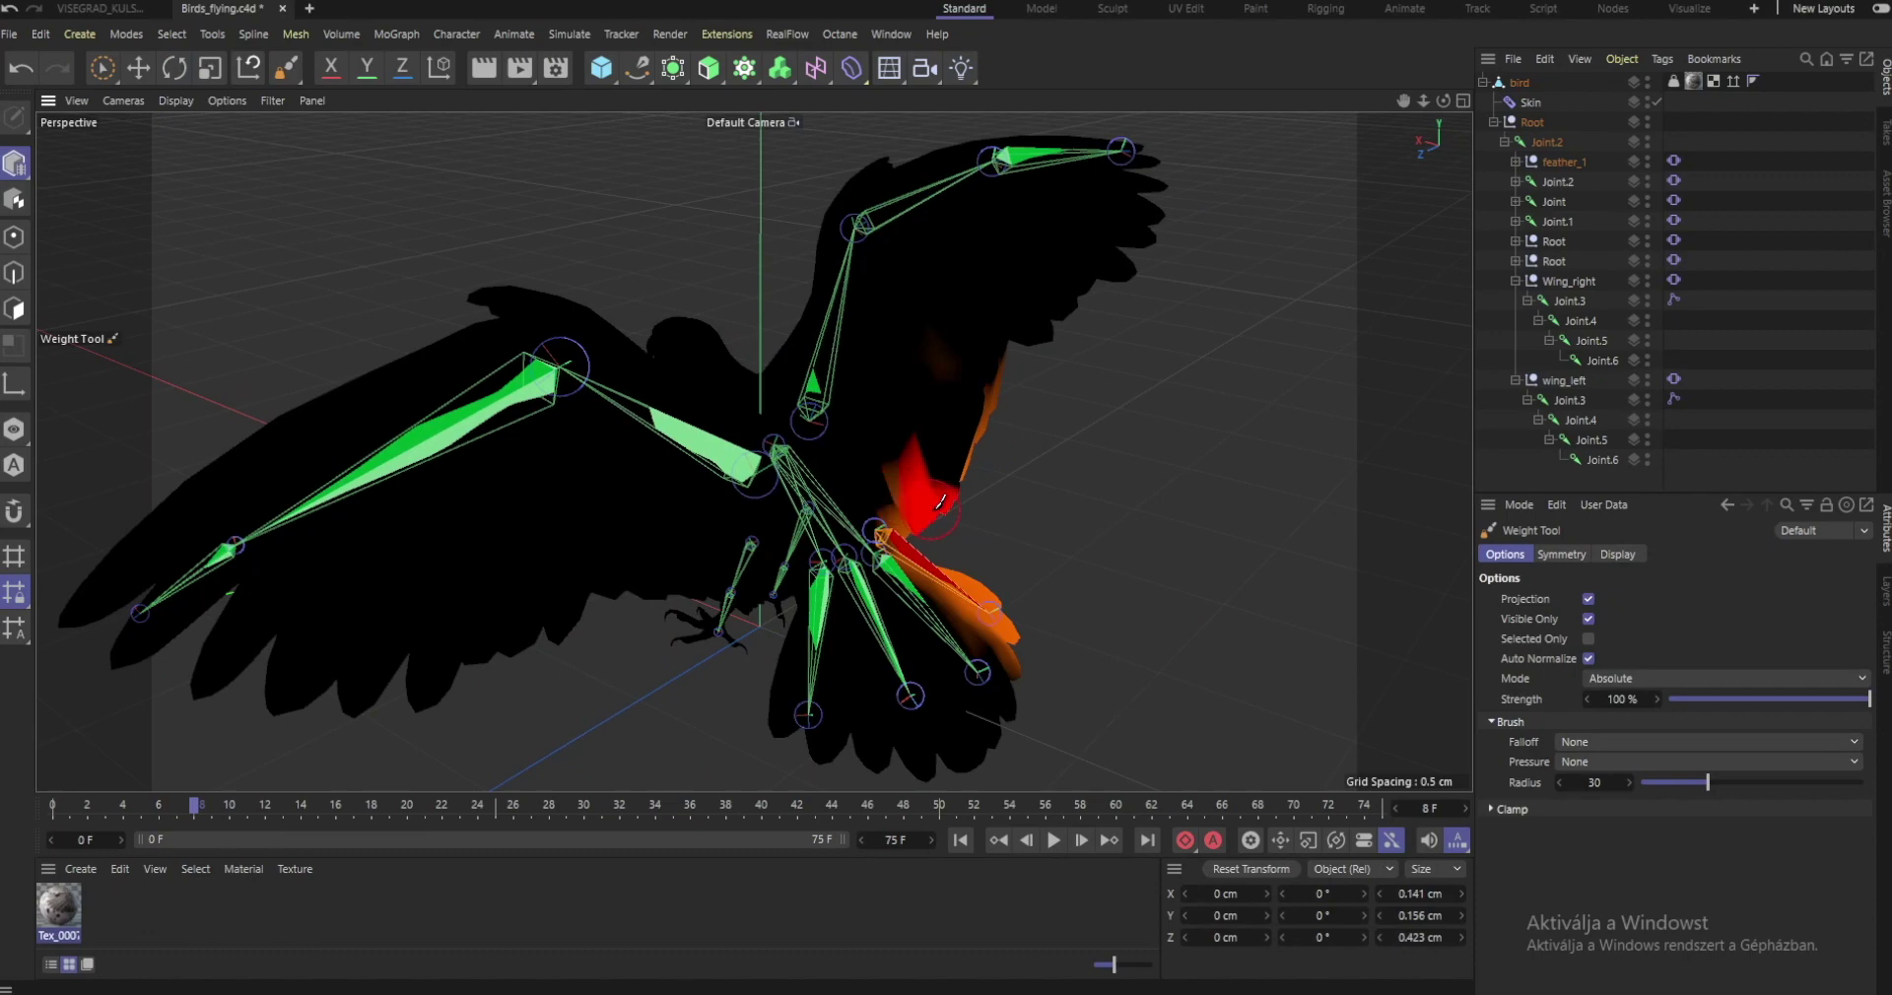
{"action": "left_click_drag", "start_coordinate": [999, 426], "coordinate": [1008, 399]}
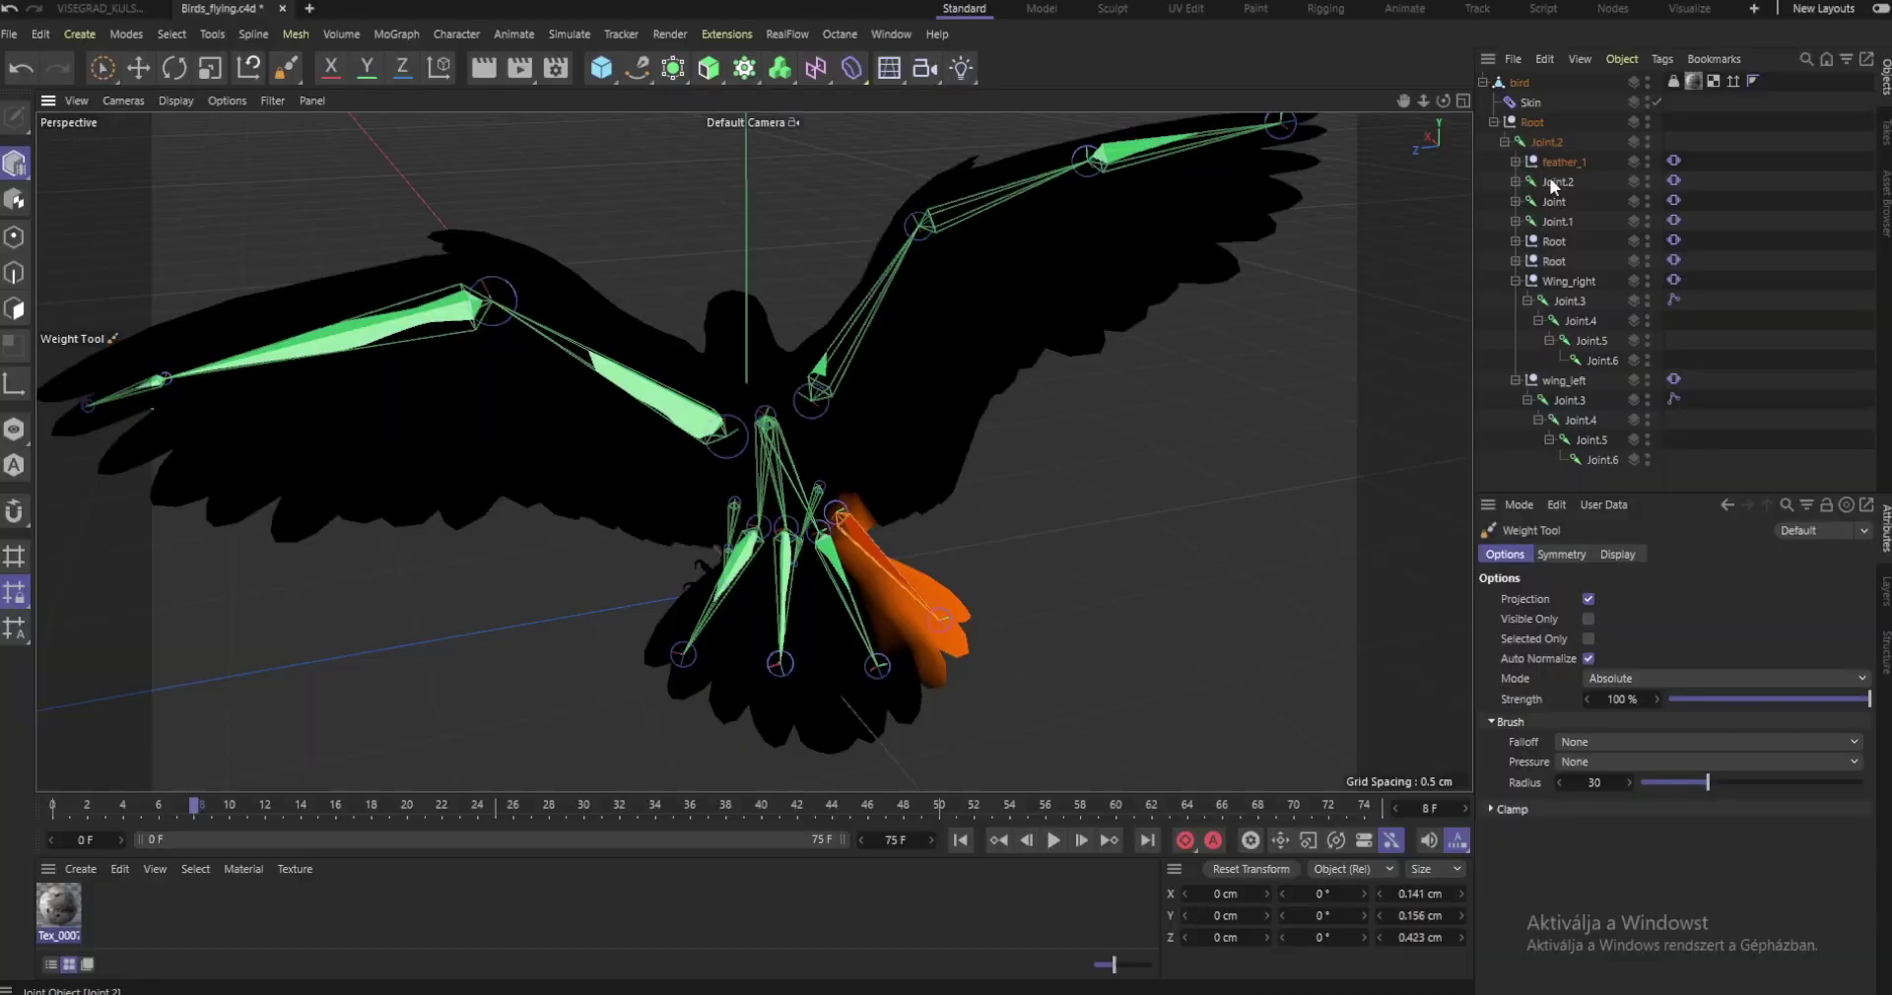
Step: Inspect the weight maps of the tail's Joint.1 and of Joint.3 in both wings
{"action": "left_click", "coordinate": [1549, 222]}
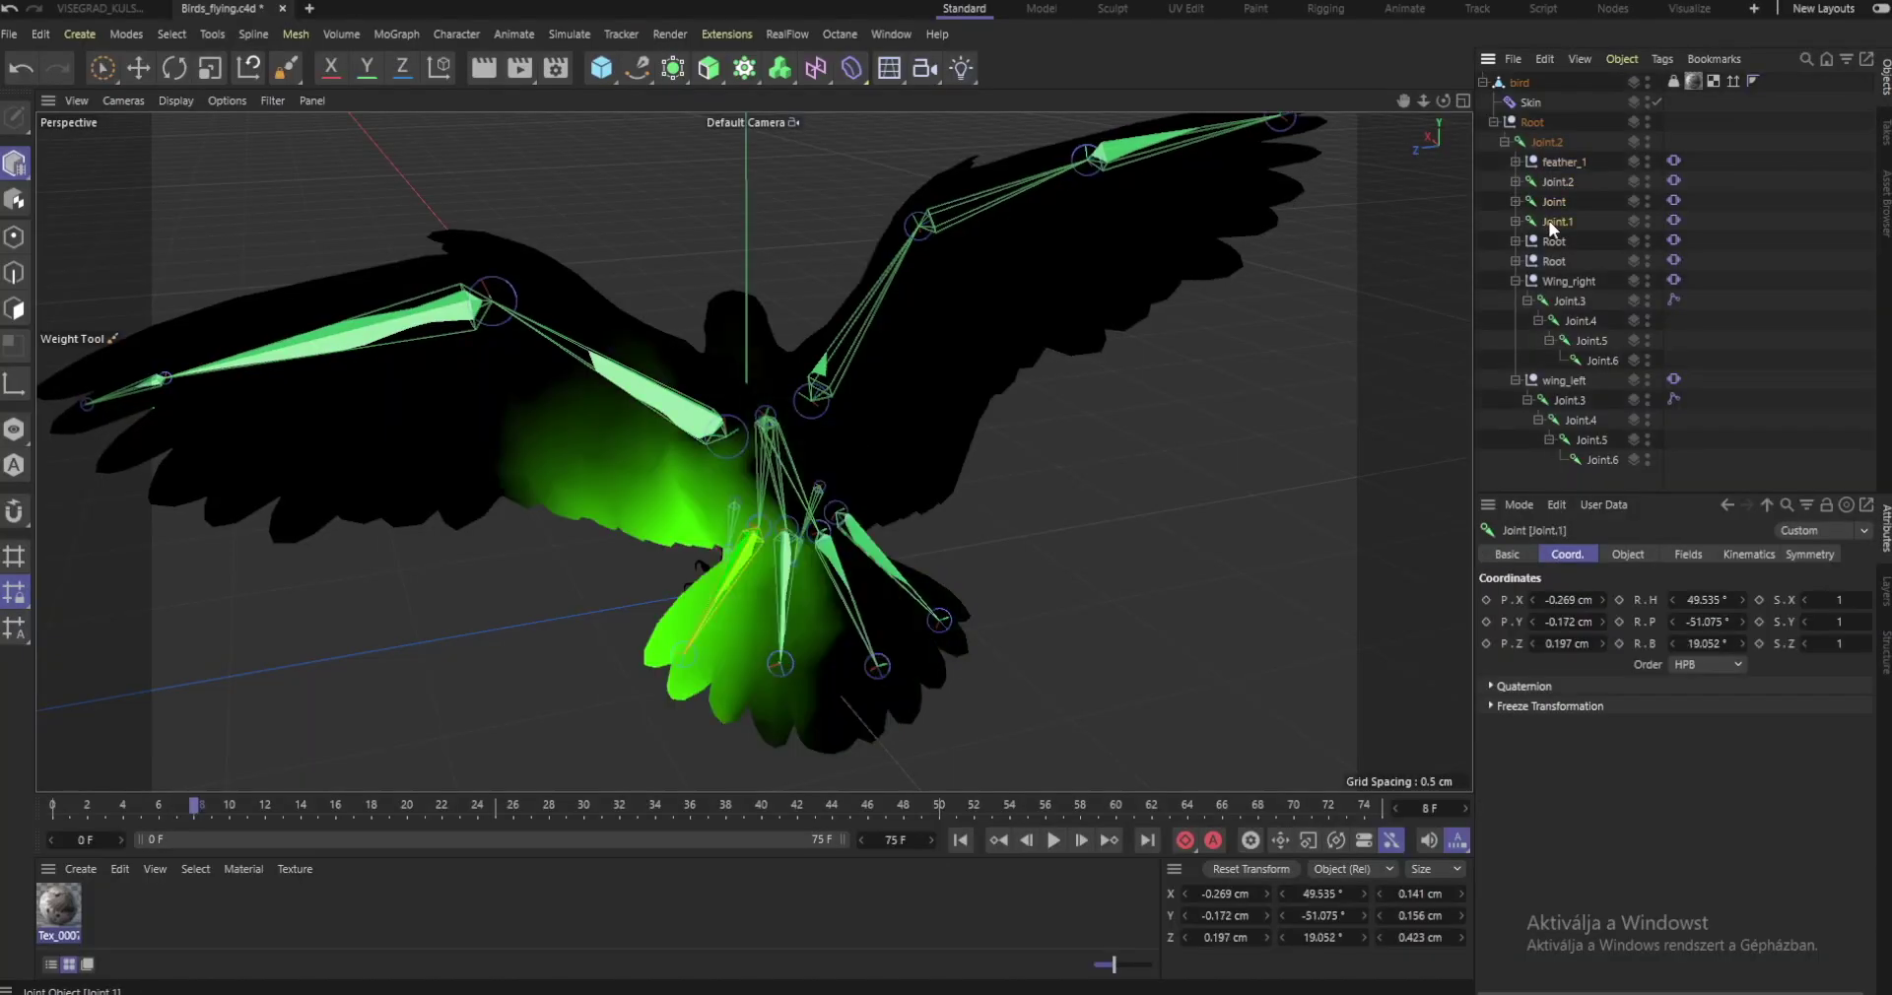
{"action": "left_click", "coordinate": [1569, 301]}
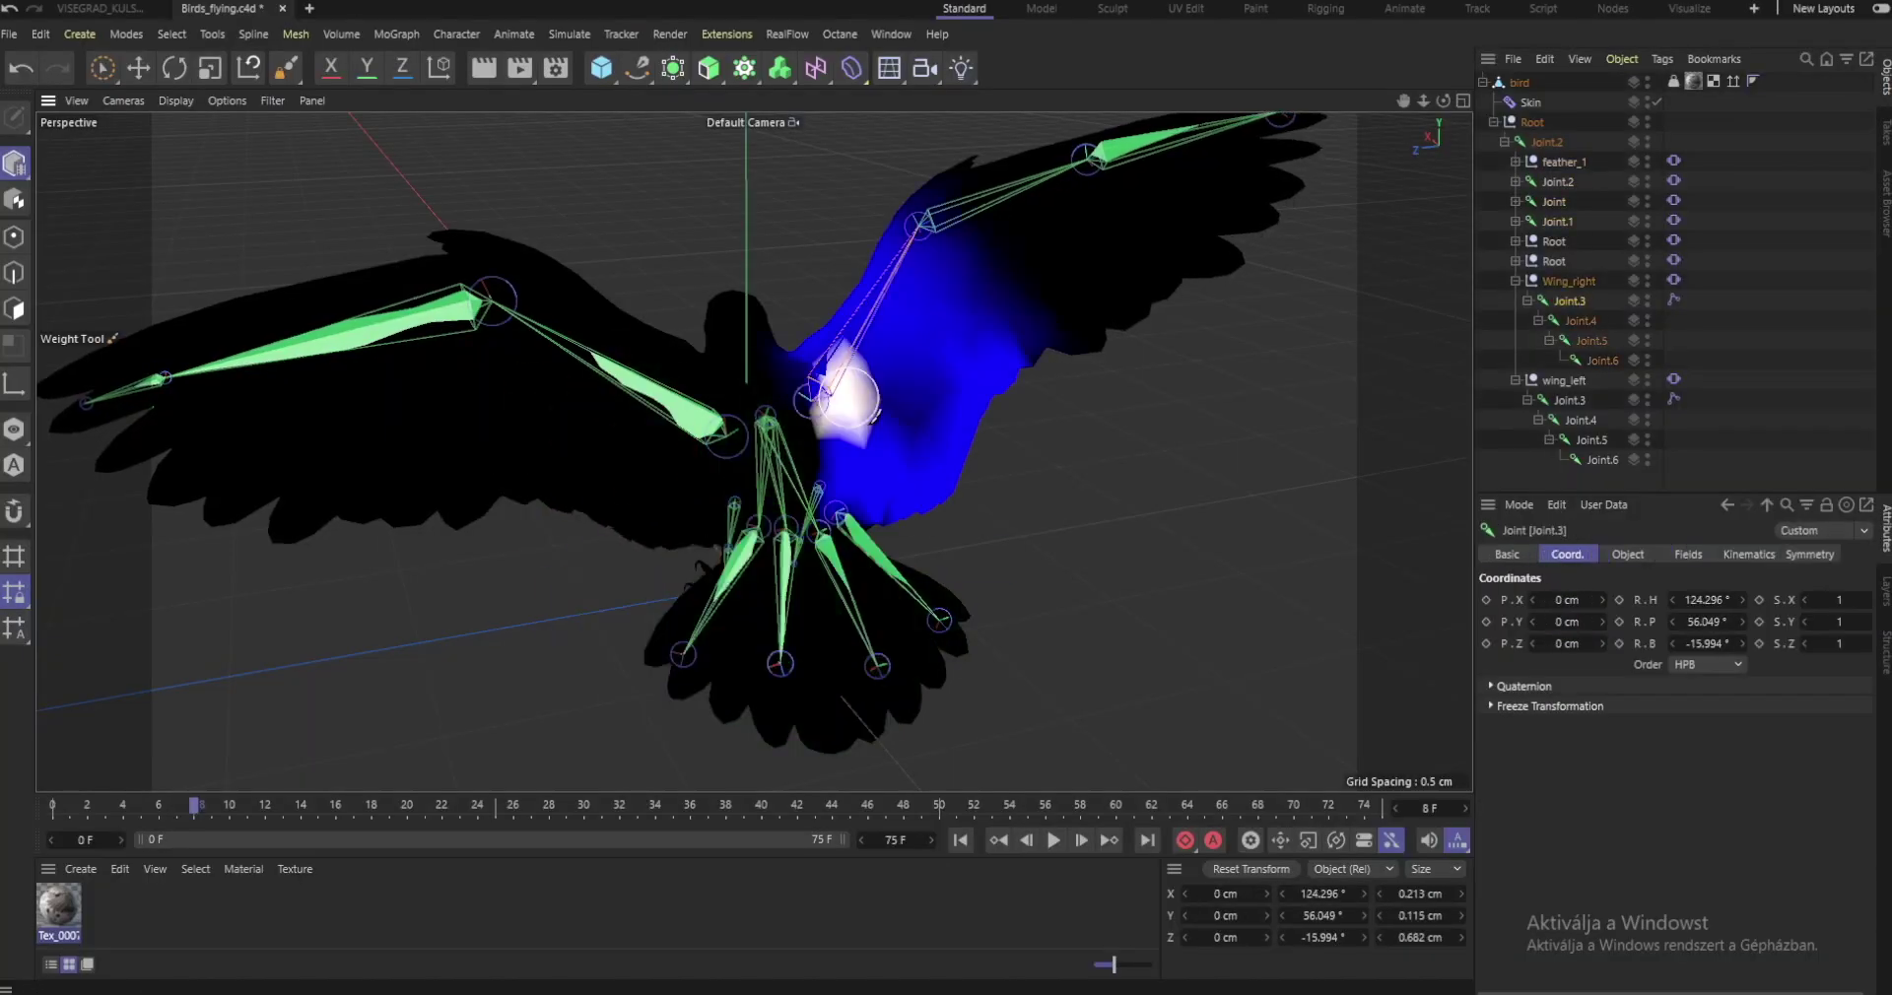
{"action": "left_click", "coordinate": [1569, 400]}
{"action": "left_click_drag", "start_coordinate": [692, 522], "coordinate": [552, 413], "text": "alt"}
{"action": "left_click", "coordinate": [1568, 300]}
{"action": "key", "text": "ctrl+z"}
Step: Return to frame 0 with the Move tool active, check the flapping playback from behind and the side, and save the project
{"action": "left_click", "coordinate": [138, 68]}
{"action": "left_click_drag", "start_coordinate": [194, 804], "coordinate": [1, 789]}
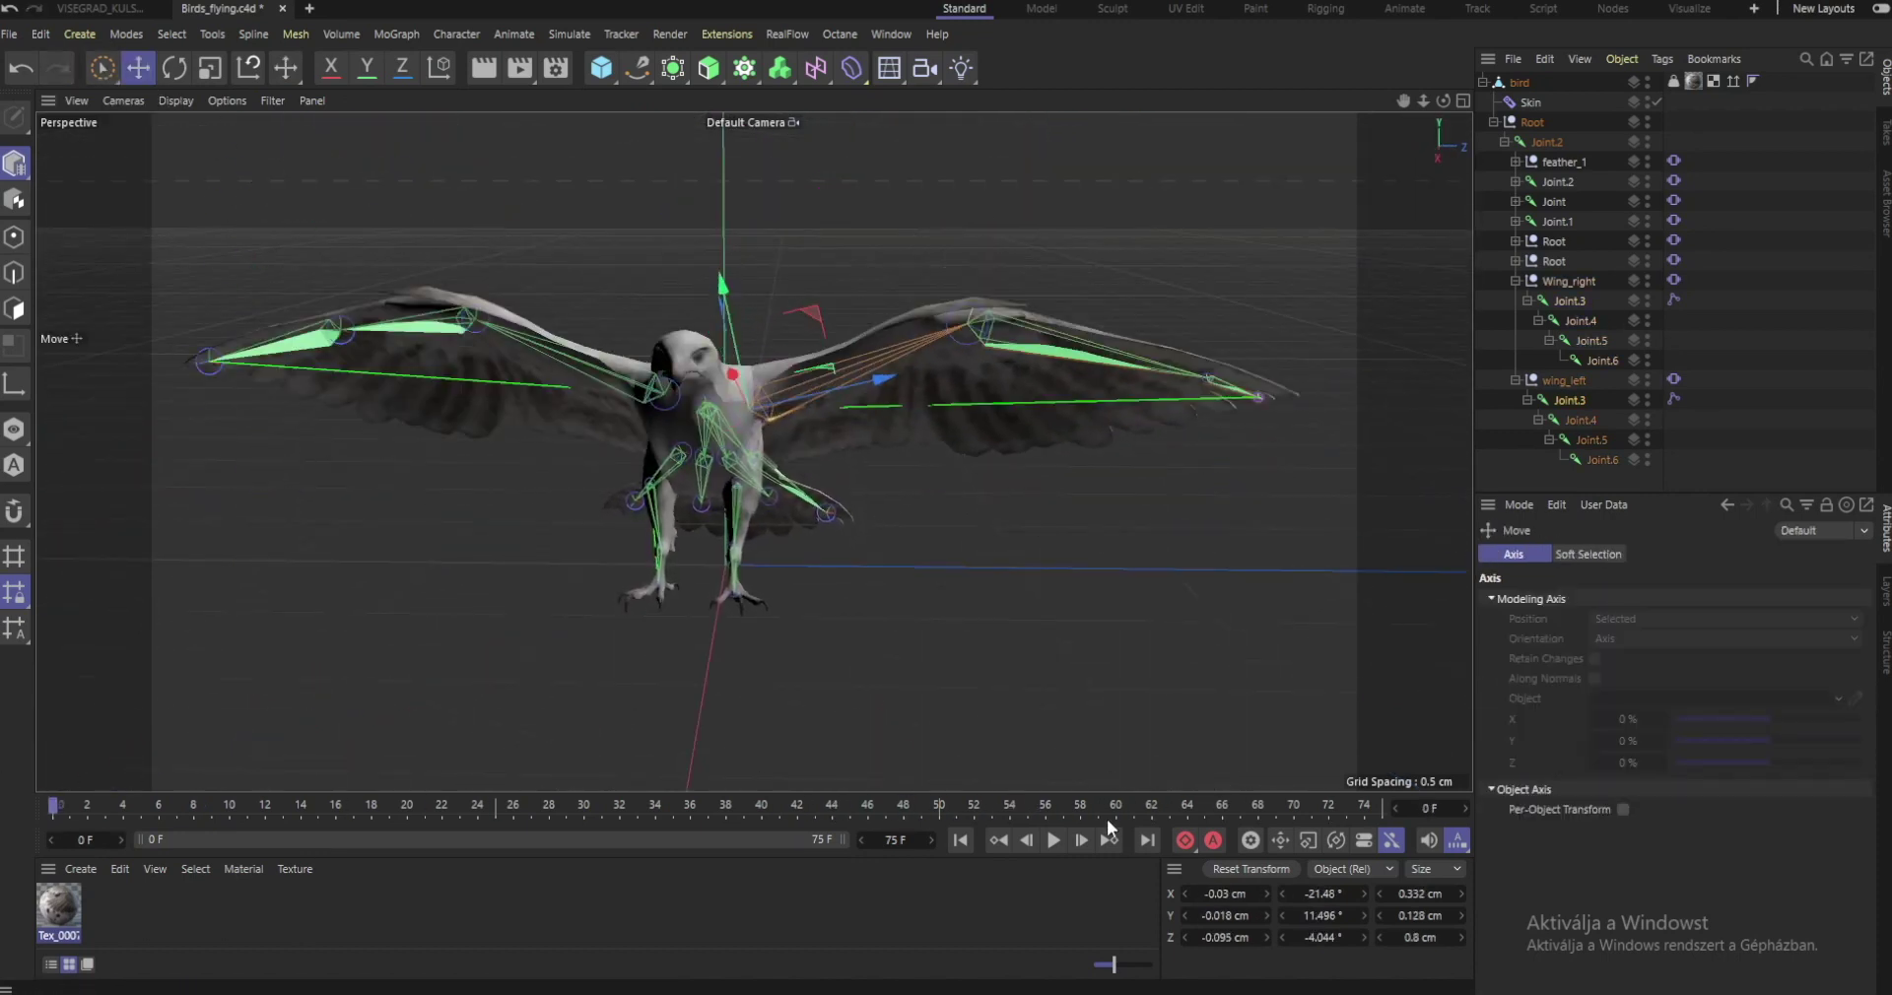
{"action": "left_click_drag", "start_coordinate": [730, 477], "coordinate": [467, 534], "text": "alt"}
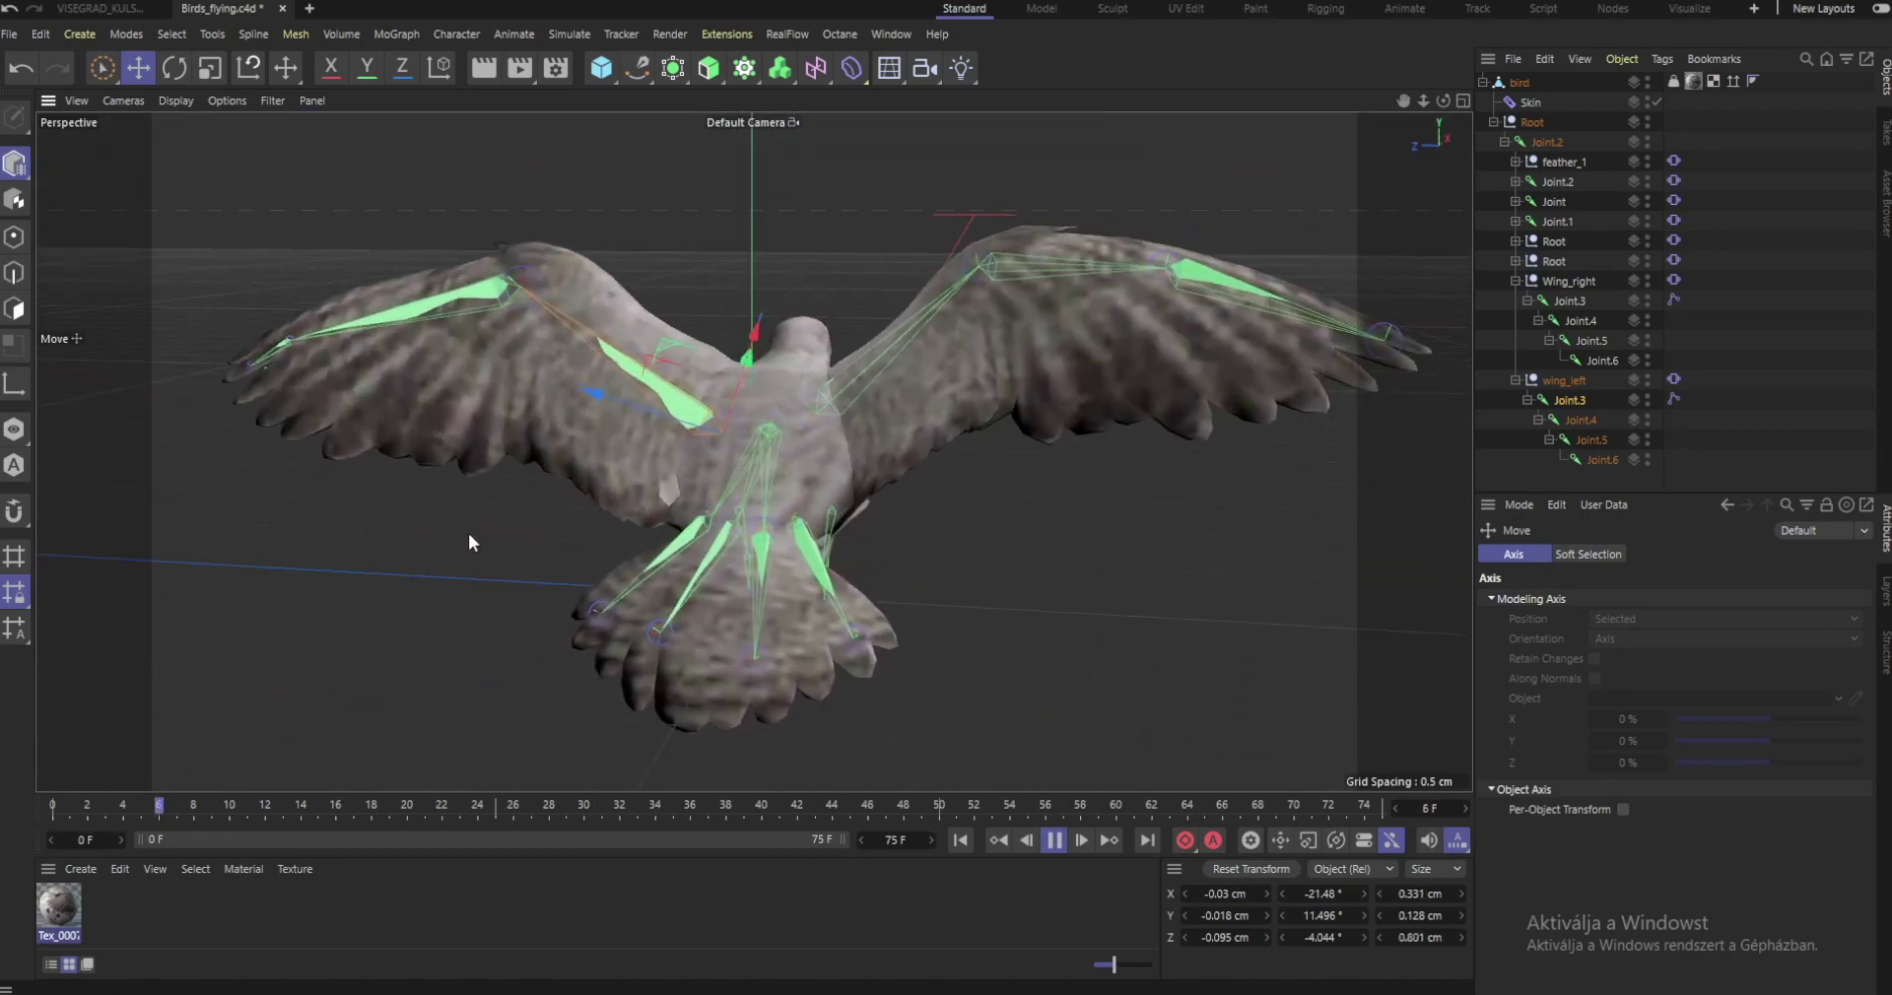
{"action": "left_click_drag", "start_coordinate": [648, 514], "coordinate": [932, 470], "text": "alt"}
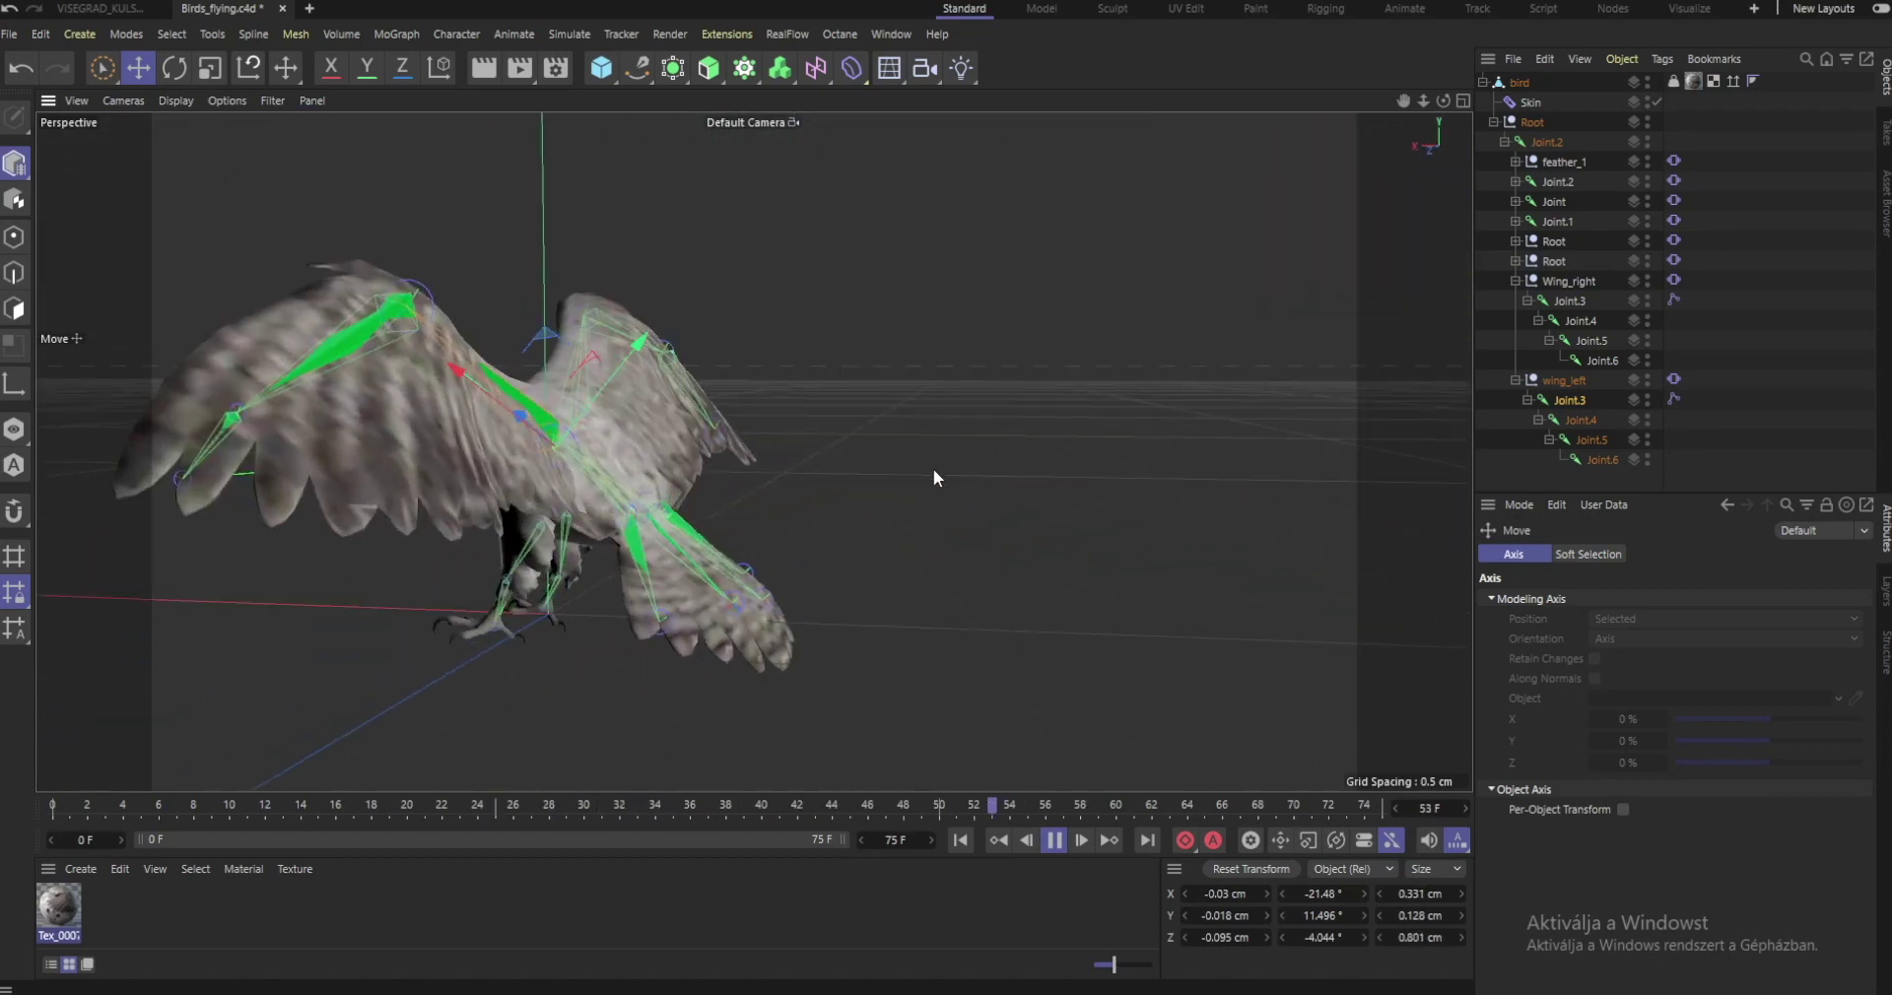
{"action": "left_click_drag", "start_coordinate": [603, 471], "coordinate": [731, 450], "text": "alt"}
{"action": "key", "text": "ctrl+s"}
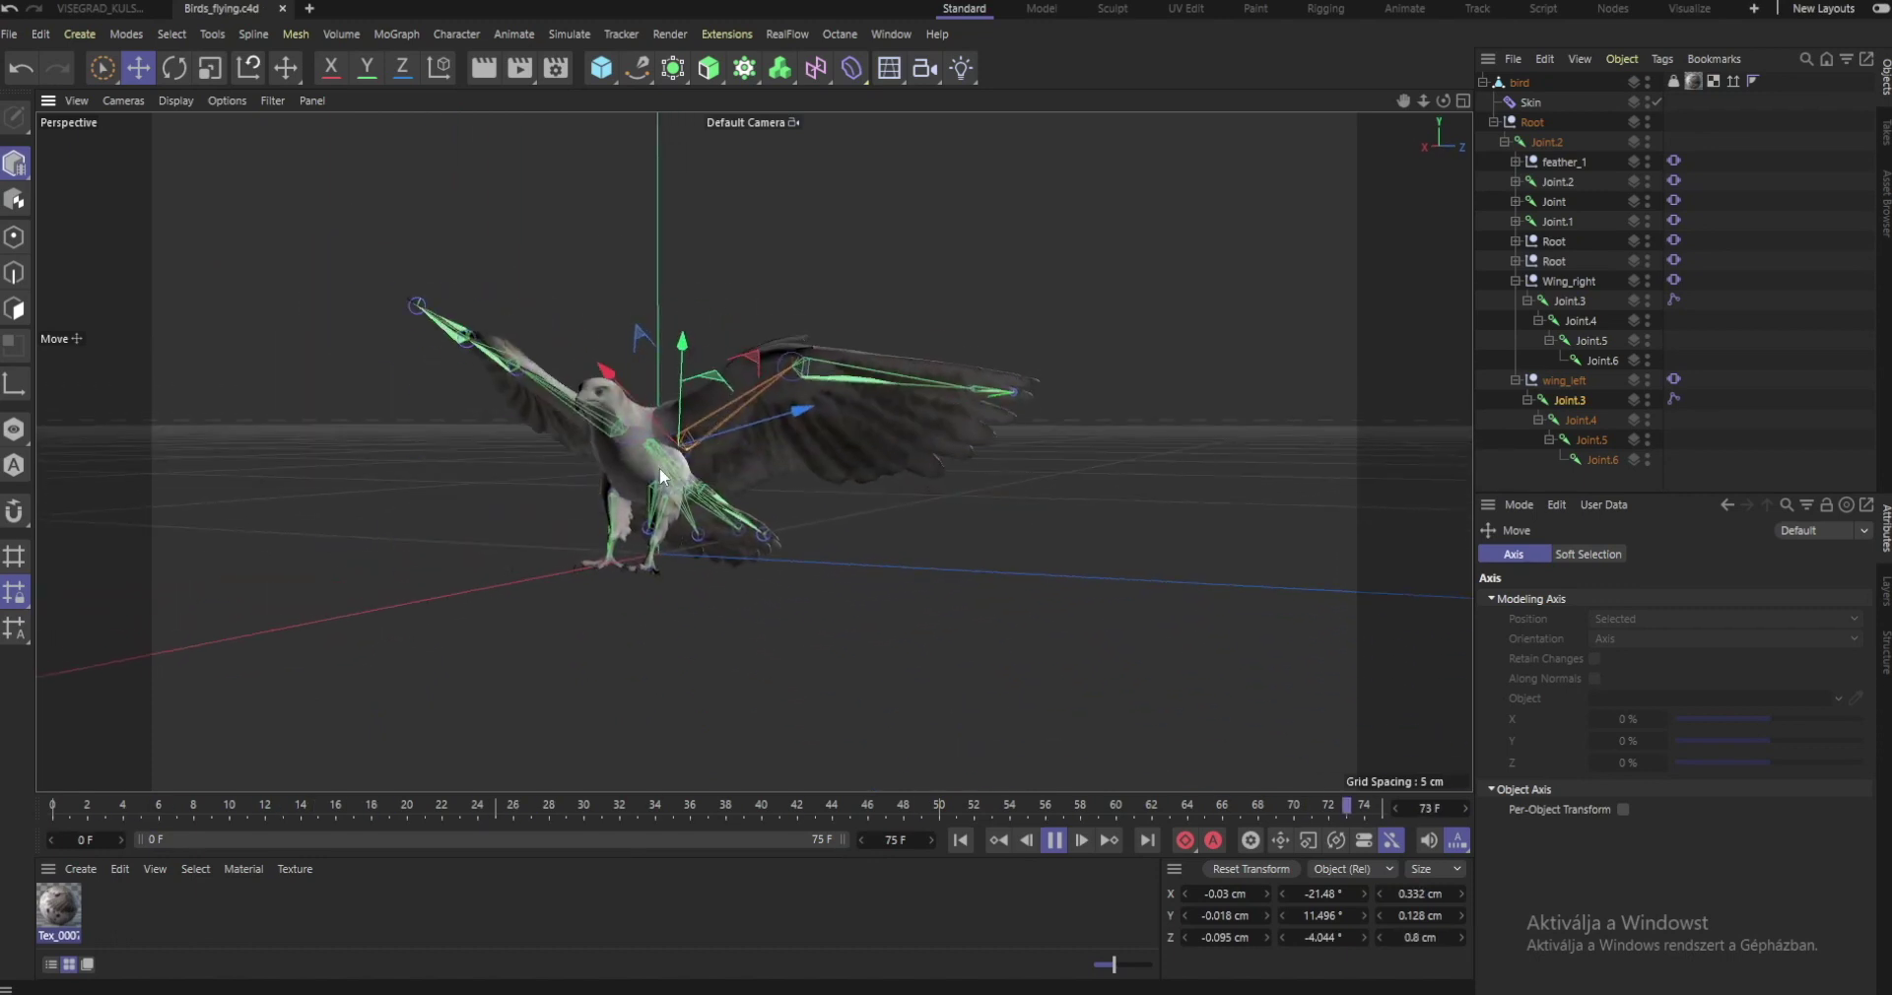
Step: Collapse the bird's object hierarchy completely and expand it again down to the wing joints
{"action": "left_click_drag", "start_coordinate": [623, 469], "coordinate": [736, 494], "text": "alt"}
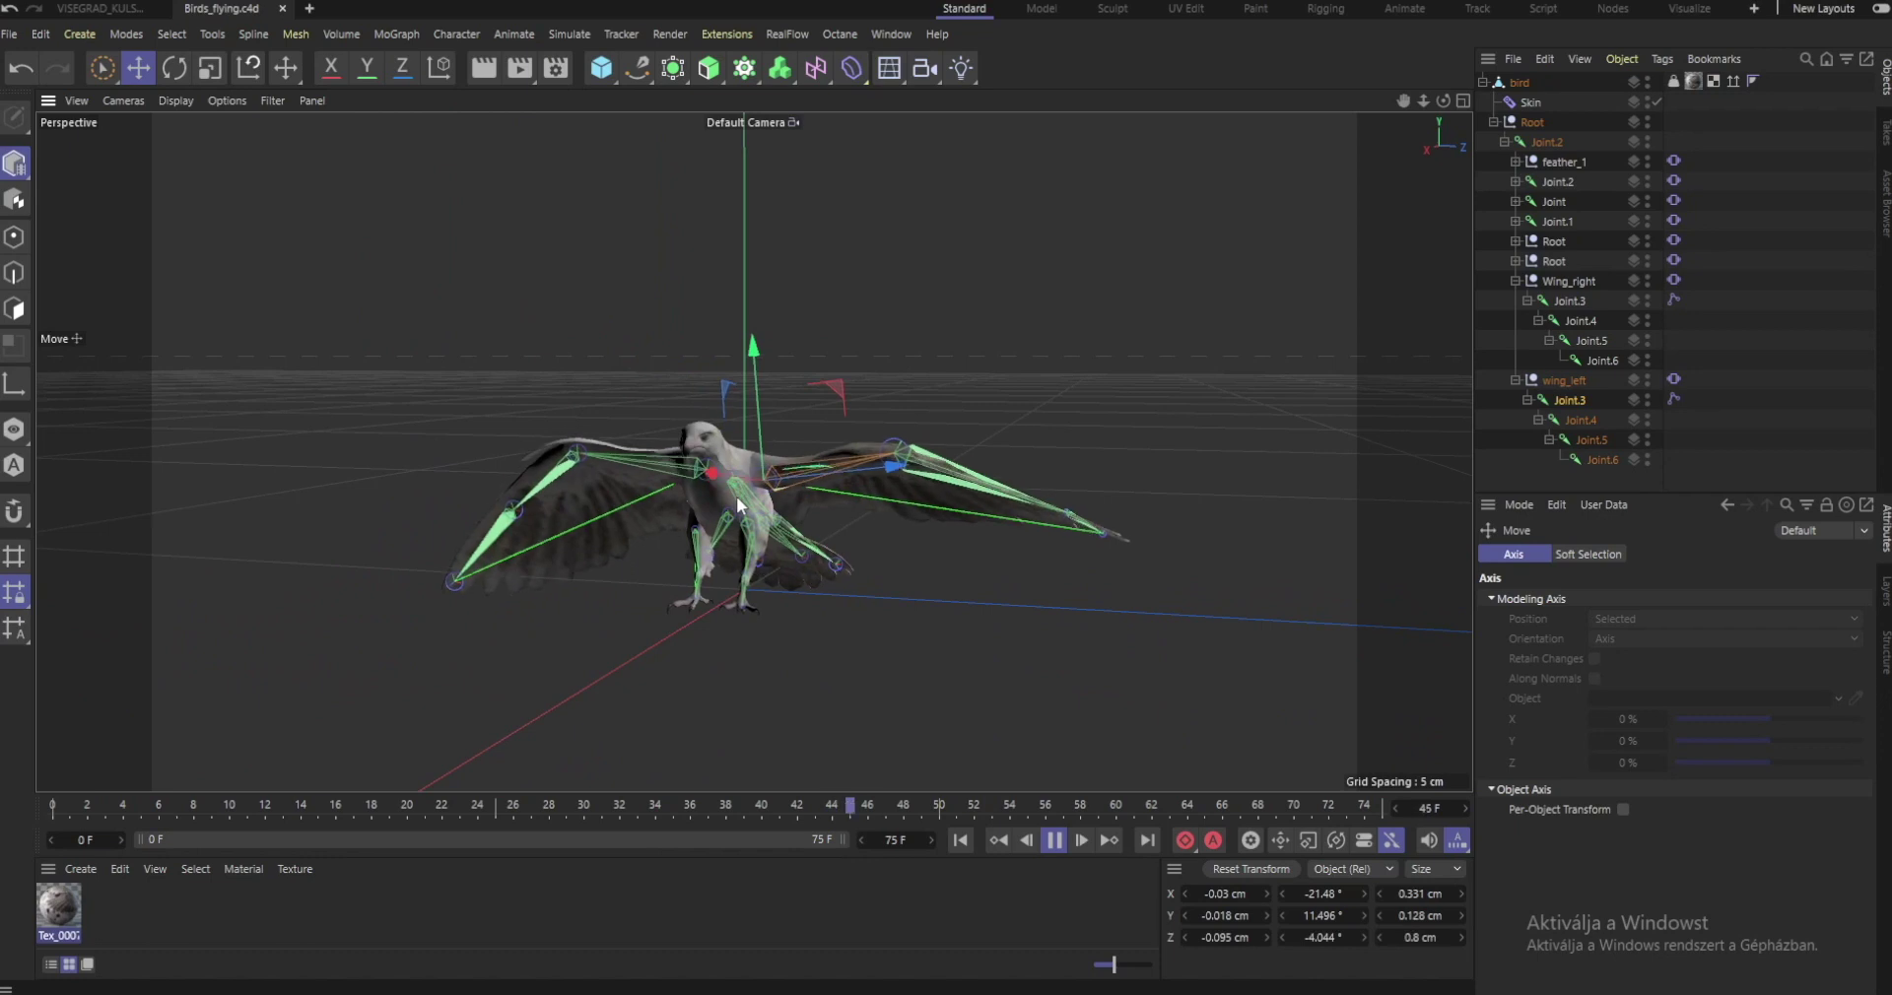
{"action": "left_click", "coordinate": [1493, 121]}
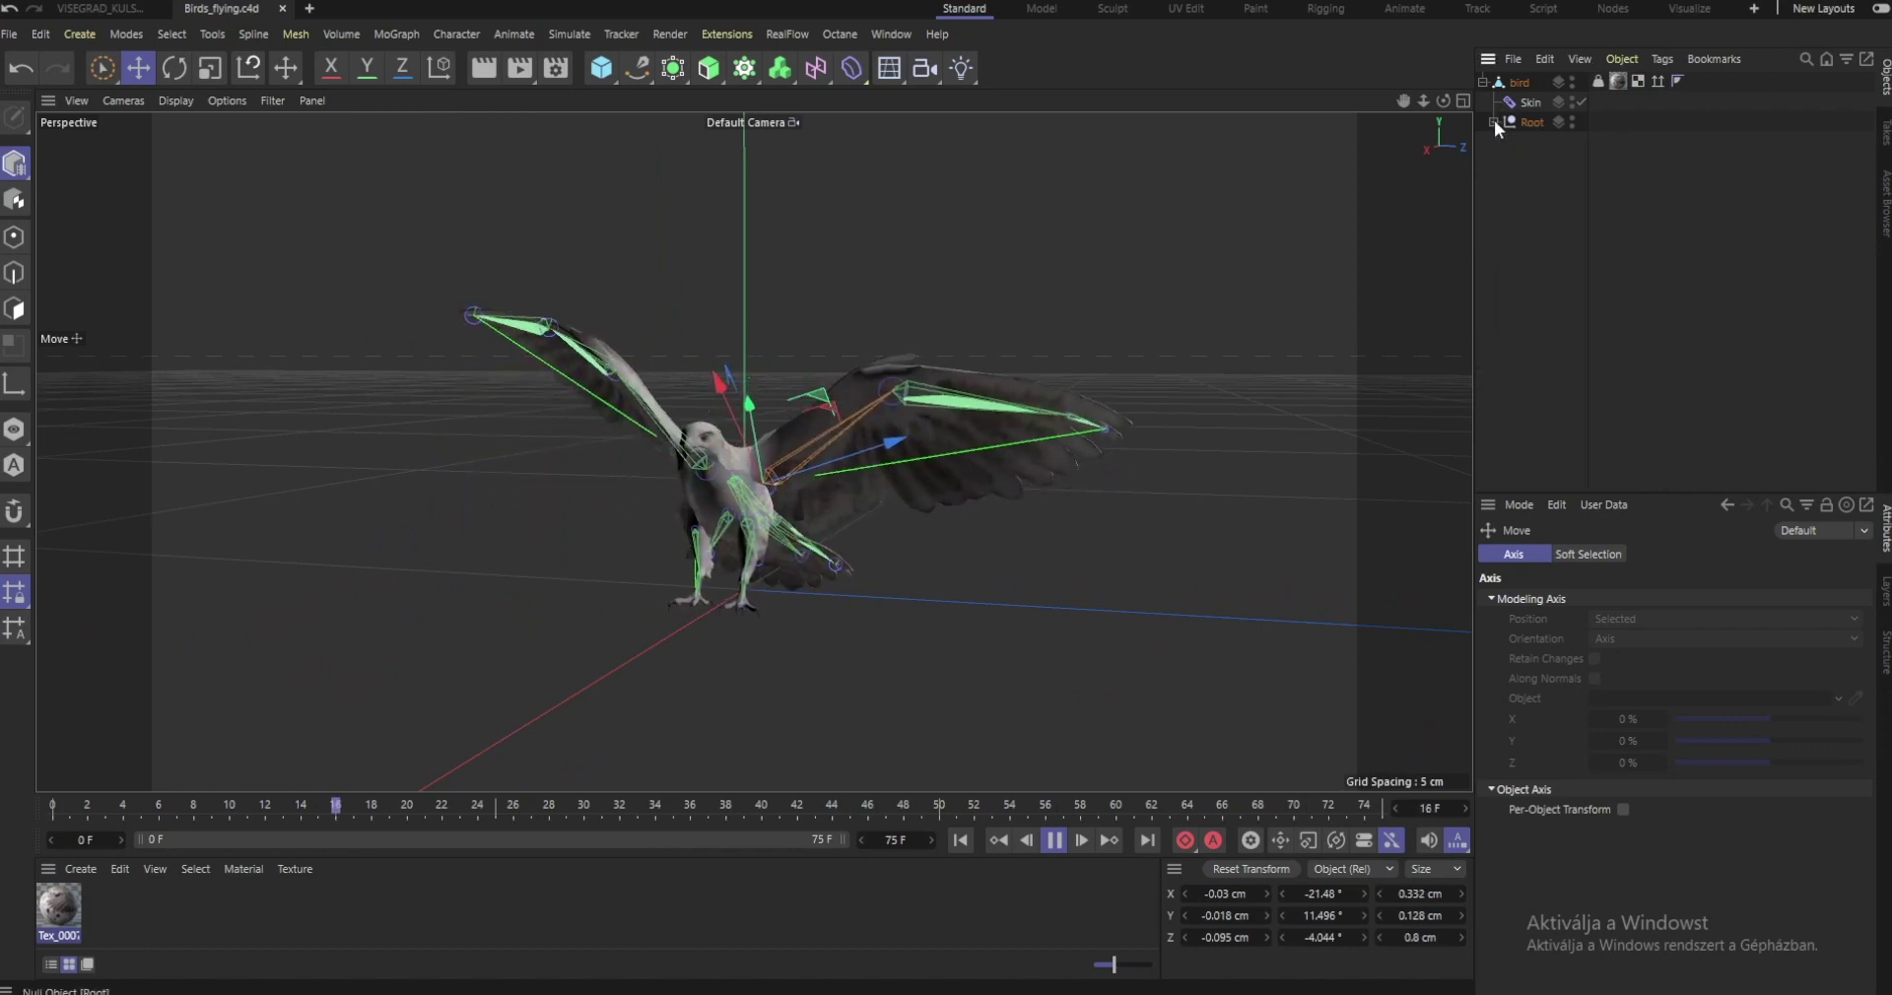
{"action": "left_click", "coordinate": [1483, 82]}
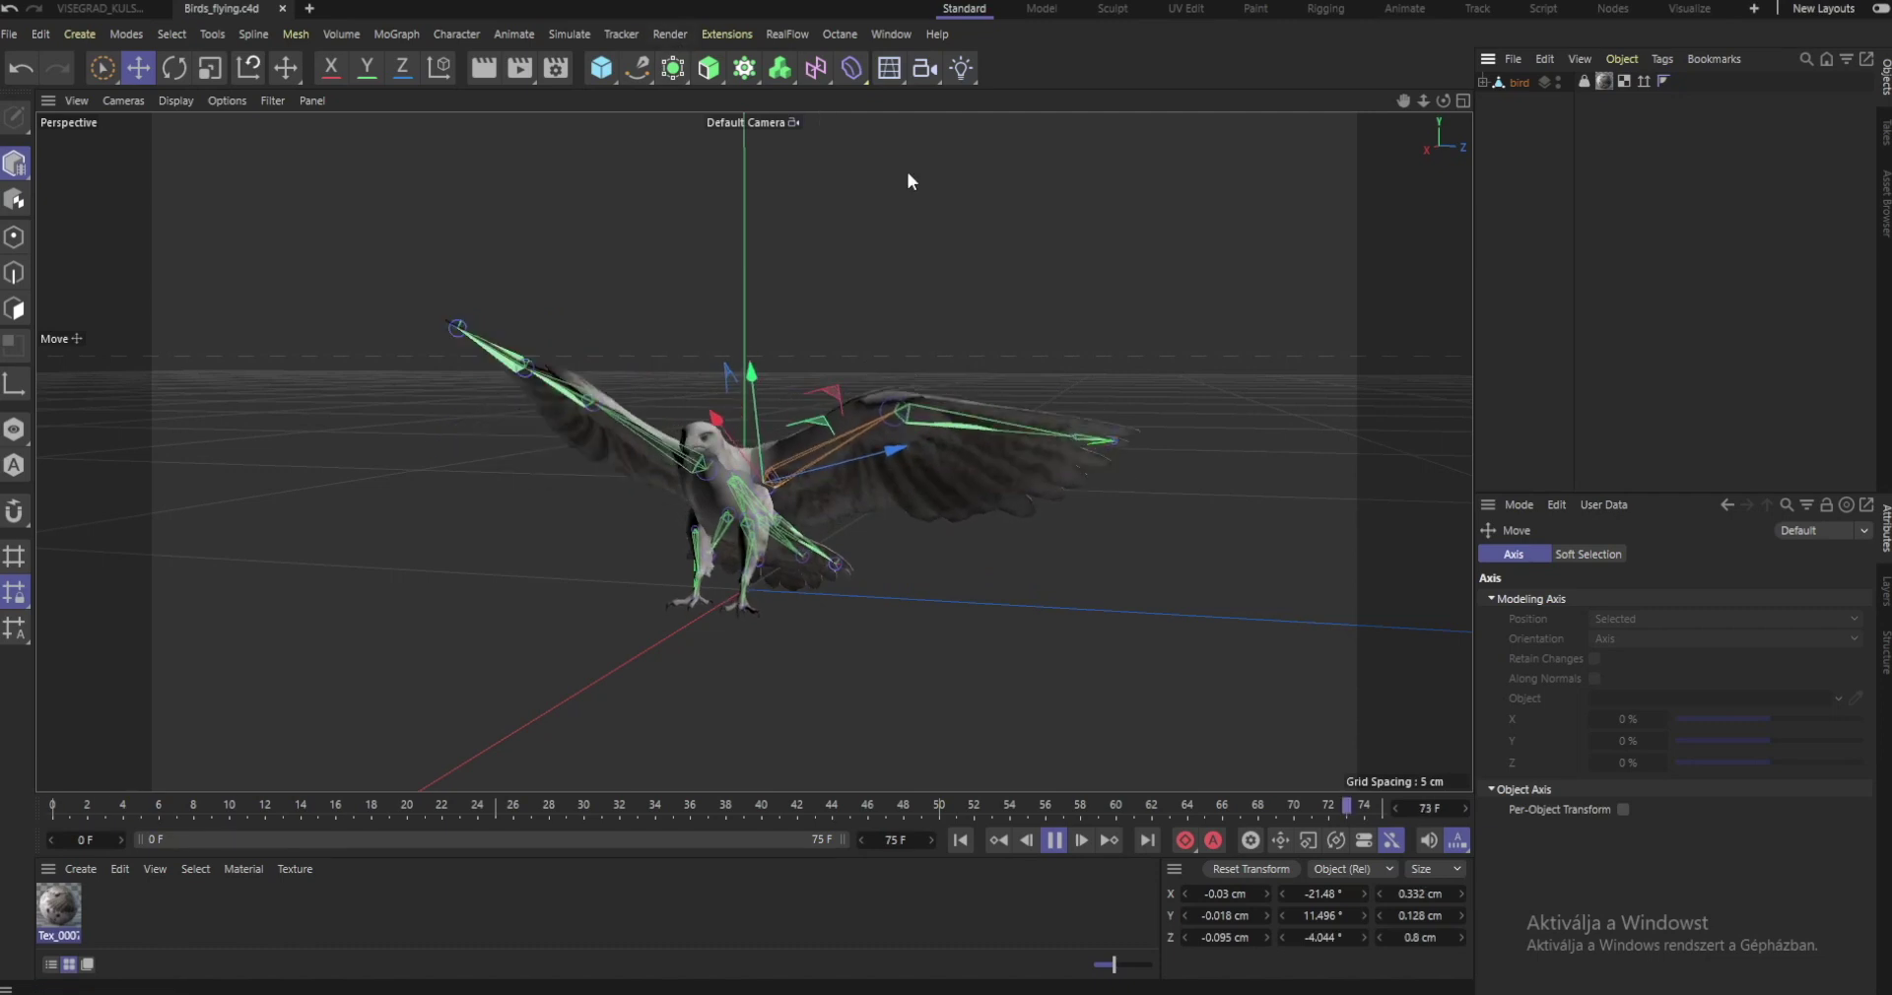
{"action": "left_click", "coordinate": [1483, 82]}
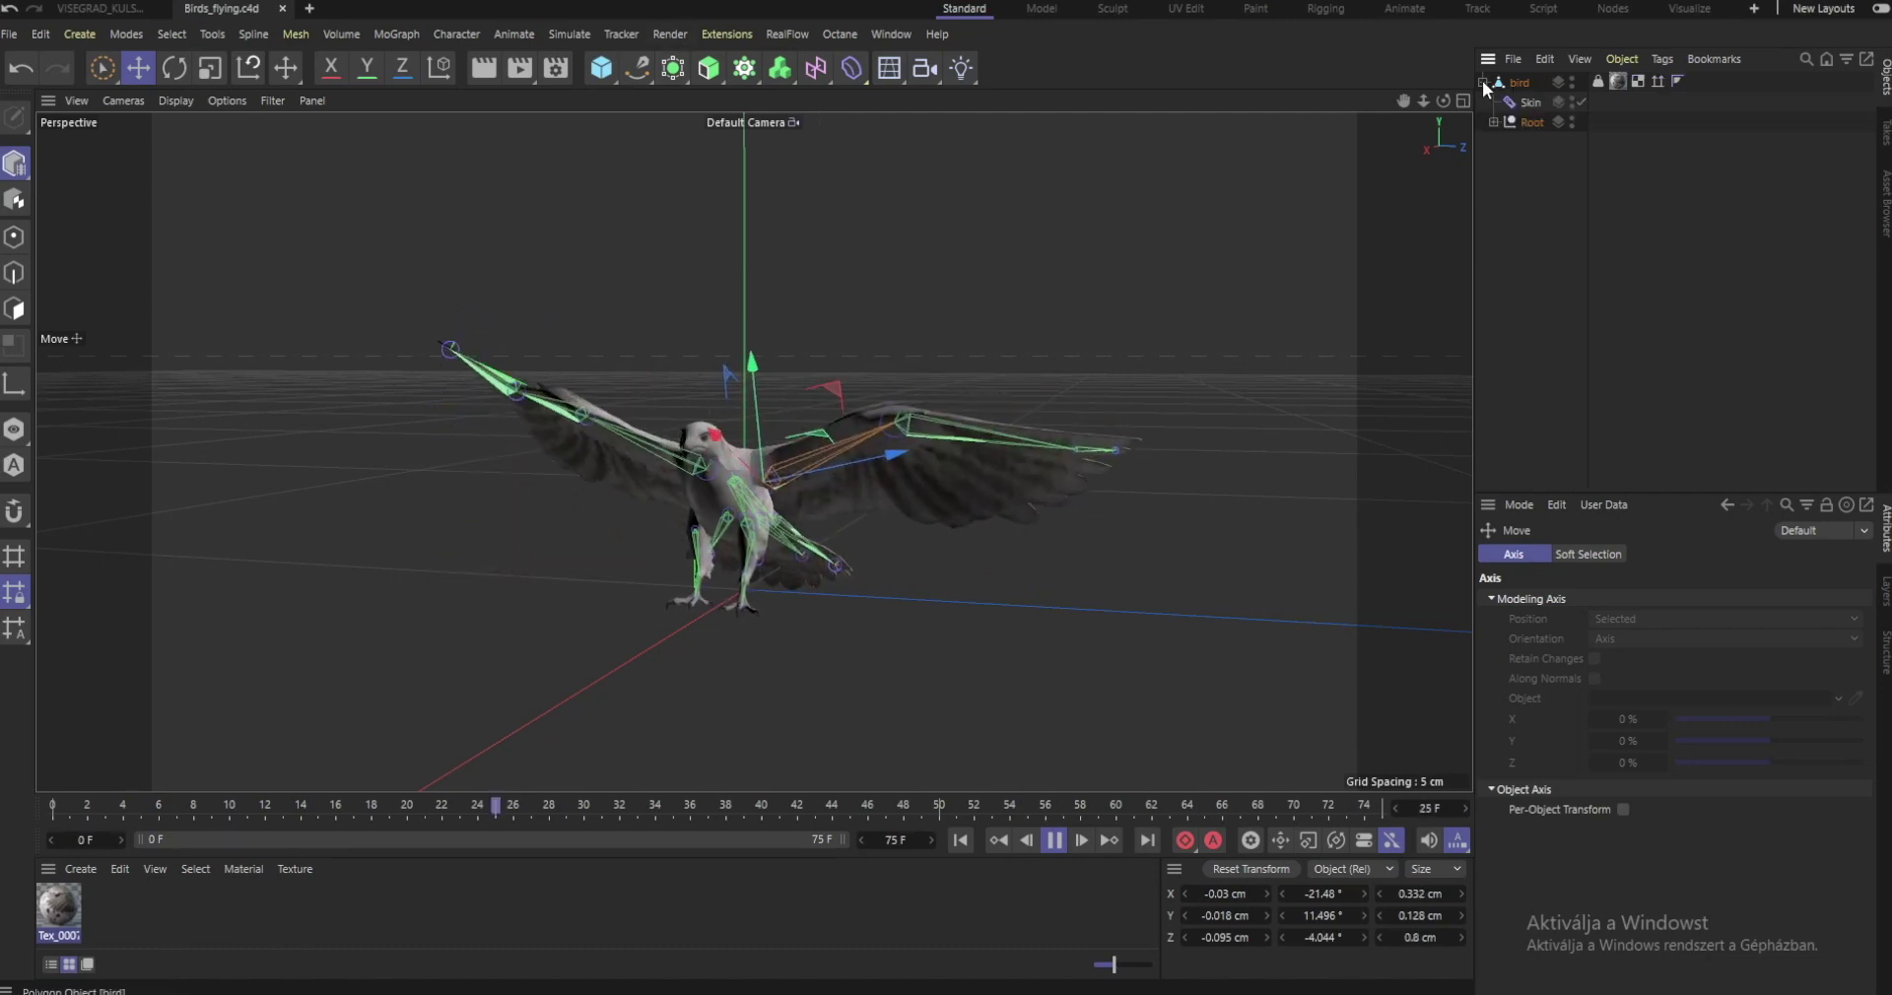
{"action": "left_click", "coordinate": [1493, 122]}
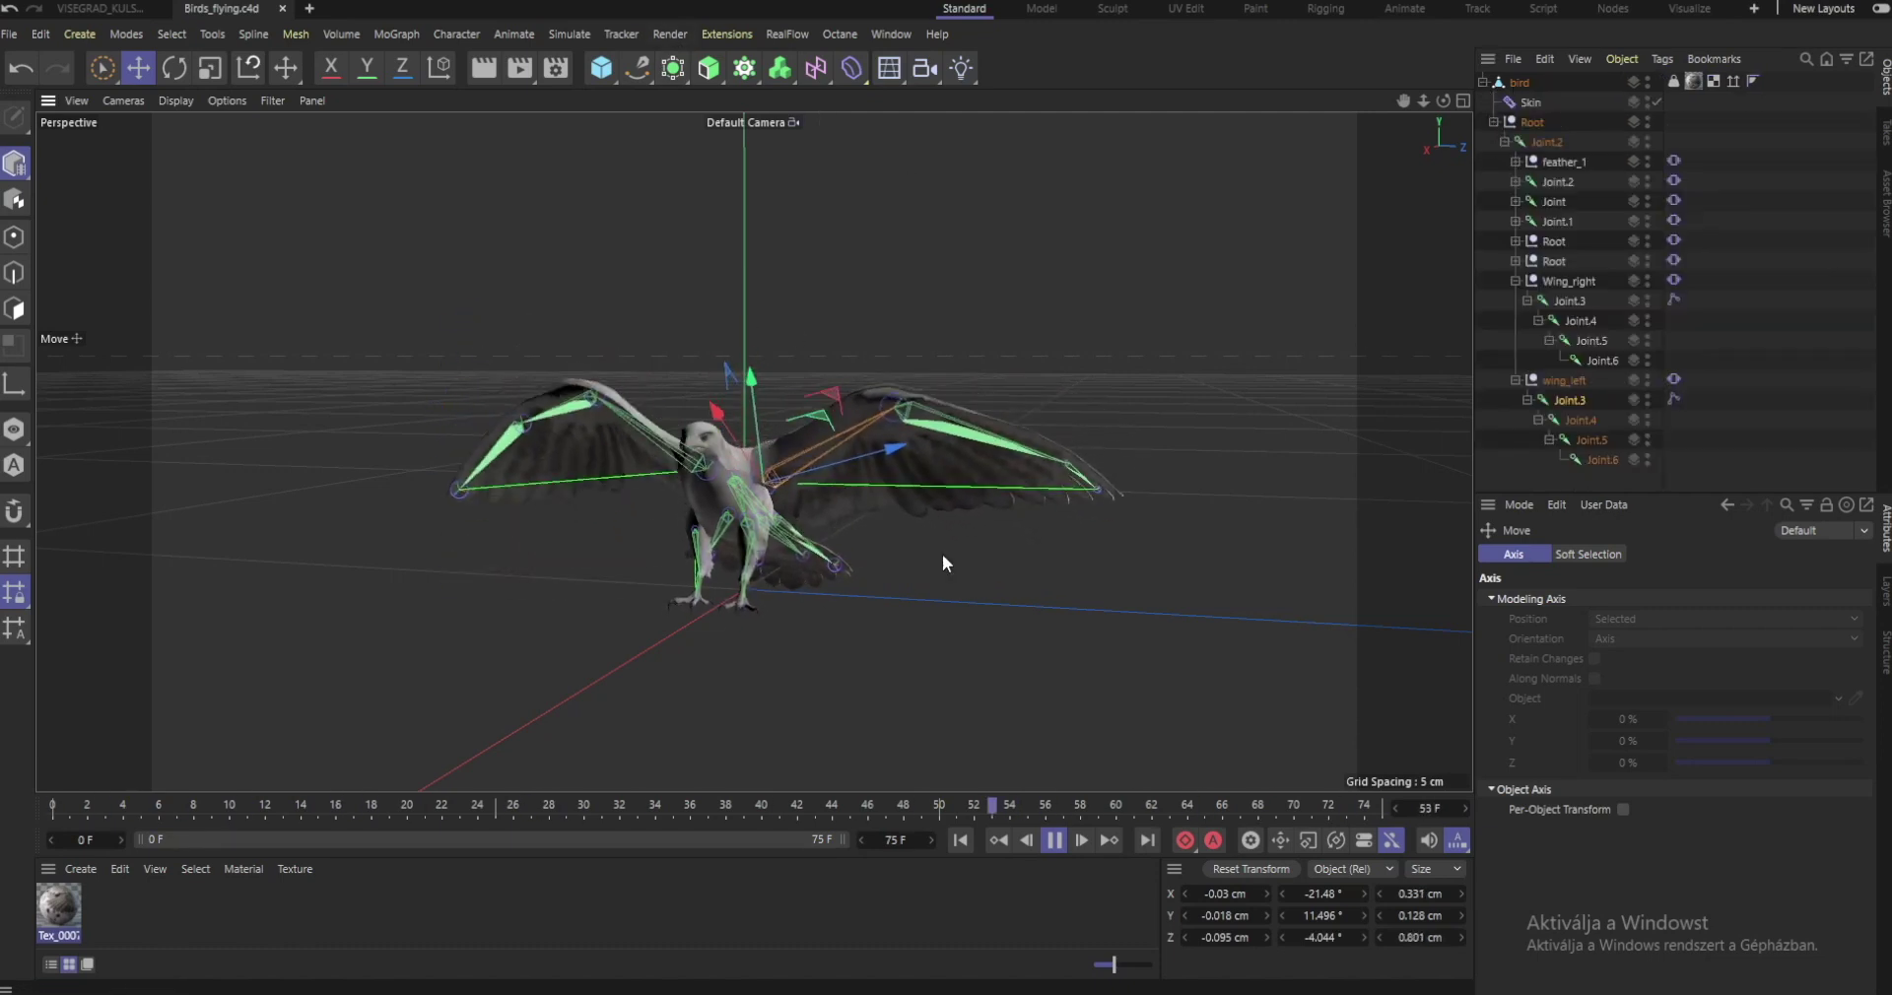
Step: Examine the playing wing and tail animation from the front, the side and behind
{"action": "left_click_drag", "start_coordinate": [737, 498], "coordinate": [644, 471], "text": "alt"}
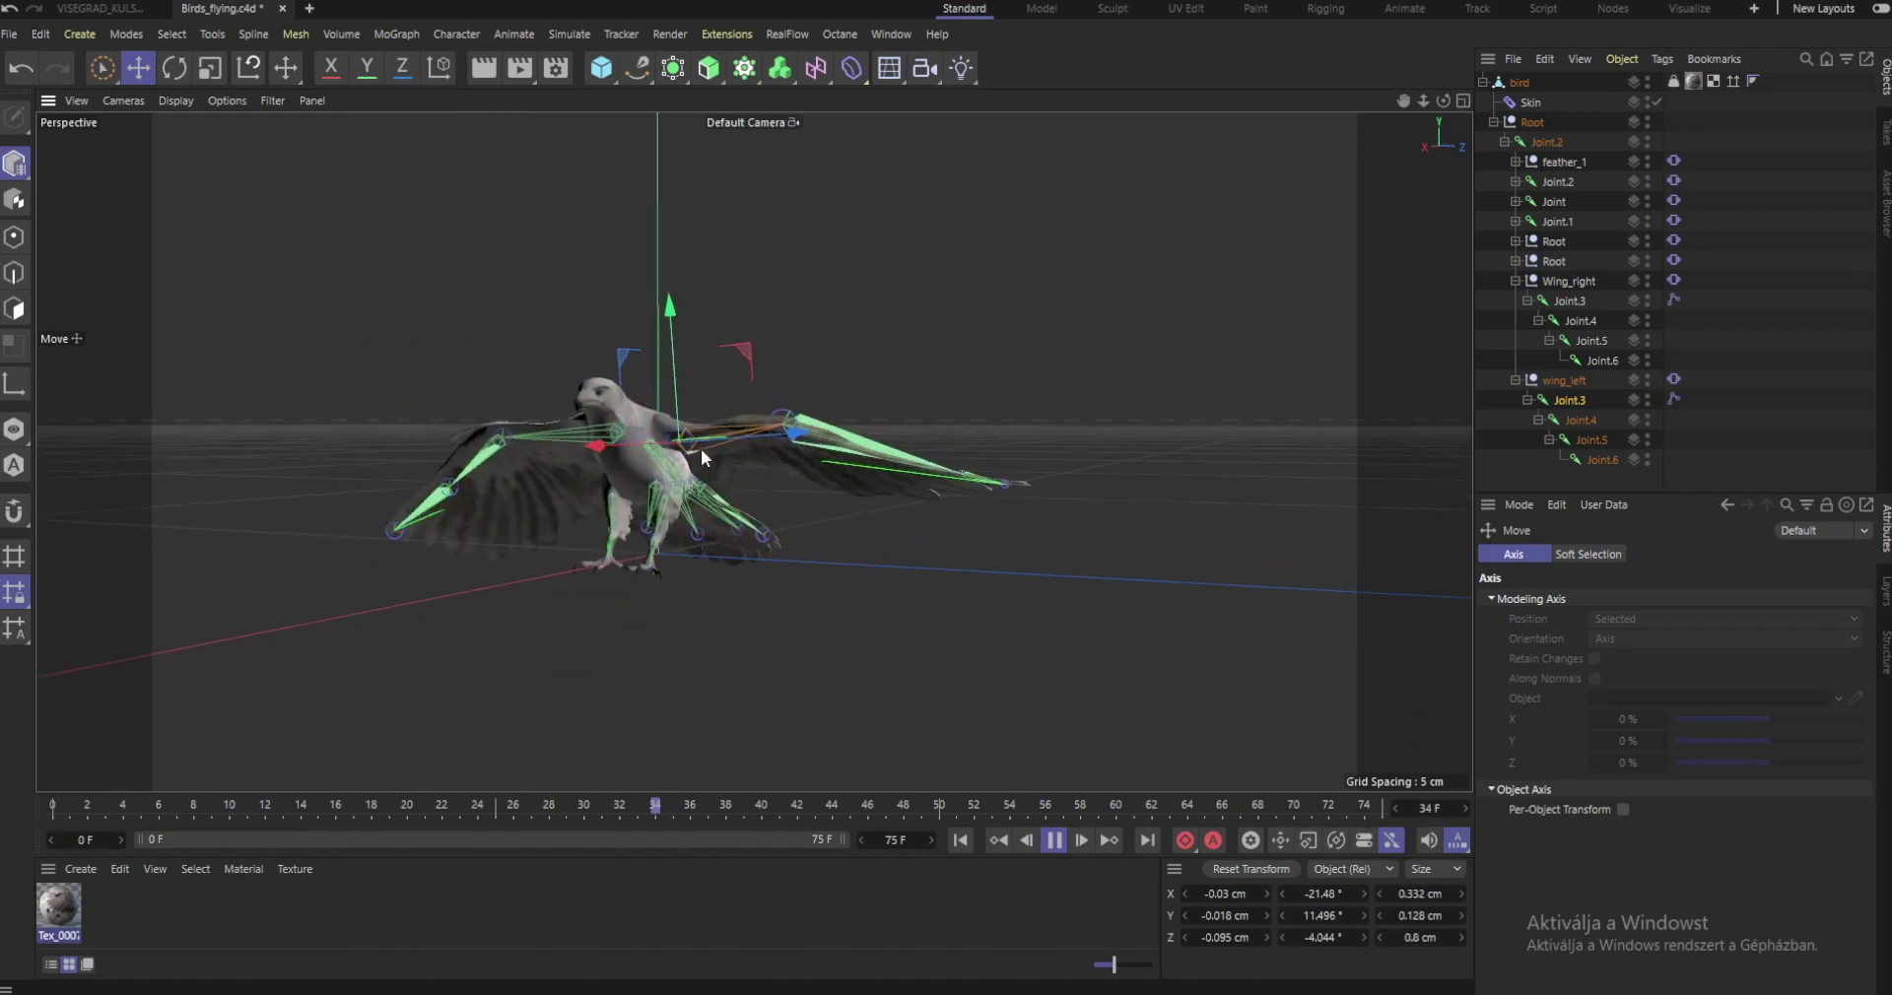
{"action": "left_click_drag", "start_coordinate": [700, 447], "coordinate": [660, 465], "text": "alt"}
{"action": "middle_click_drag", "start_coordinate": [660, 465], "coordinate": [386, 507], "text": "alt"}
{"action": "right_click_drag", "start_coordinate": [386, 506], "coordinate": [472, 480], "text": "alt"}
{"action": "left_click_drag", "start_coordinate": [473, 481], "coordinate": [546, 464], "text": "alt"}
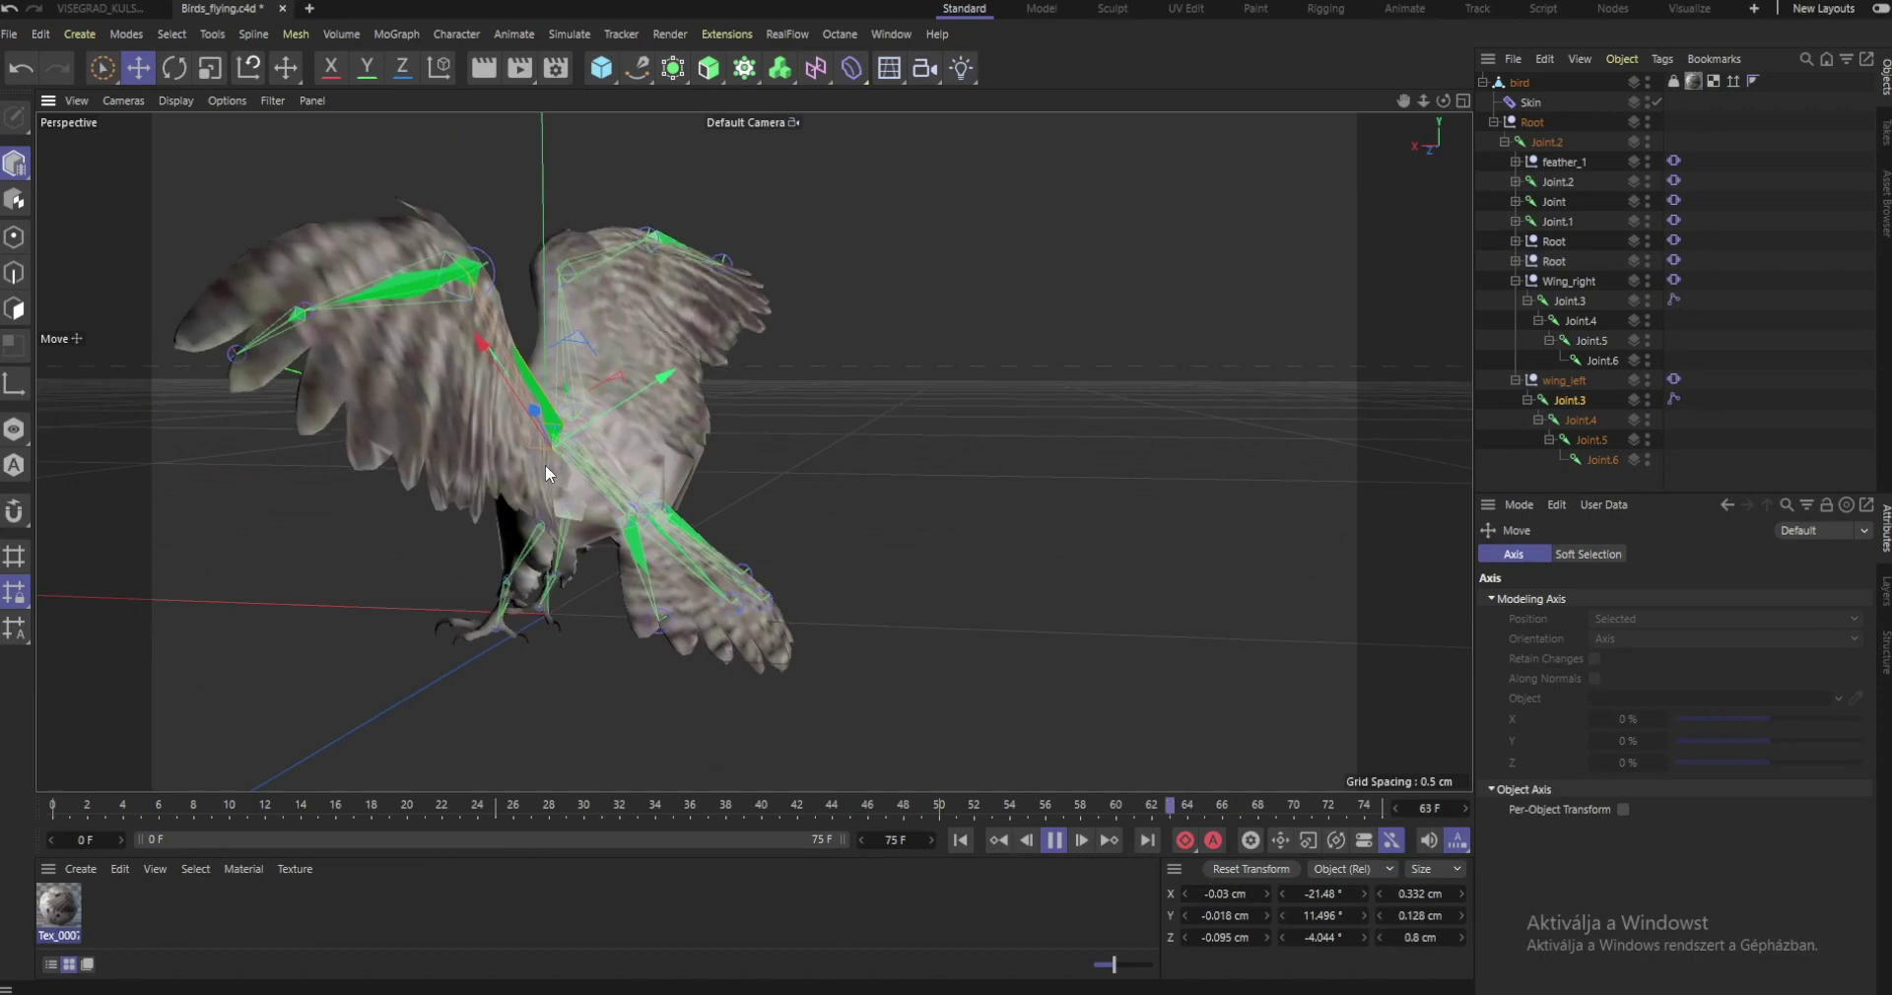
{"action": "left_click_drag", "start_coordinate": [993, 465], "coordinate": [469, 534], "text": "alt"}
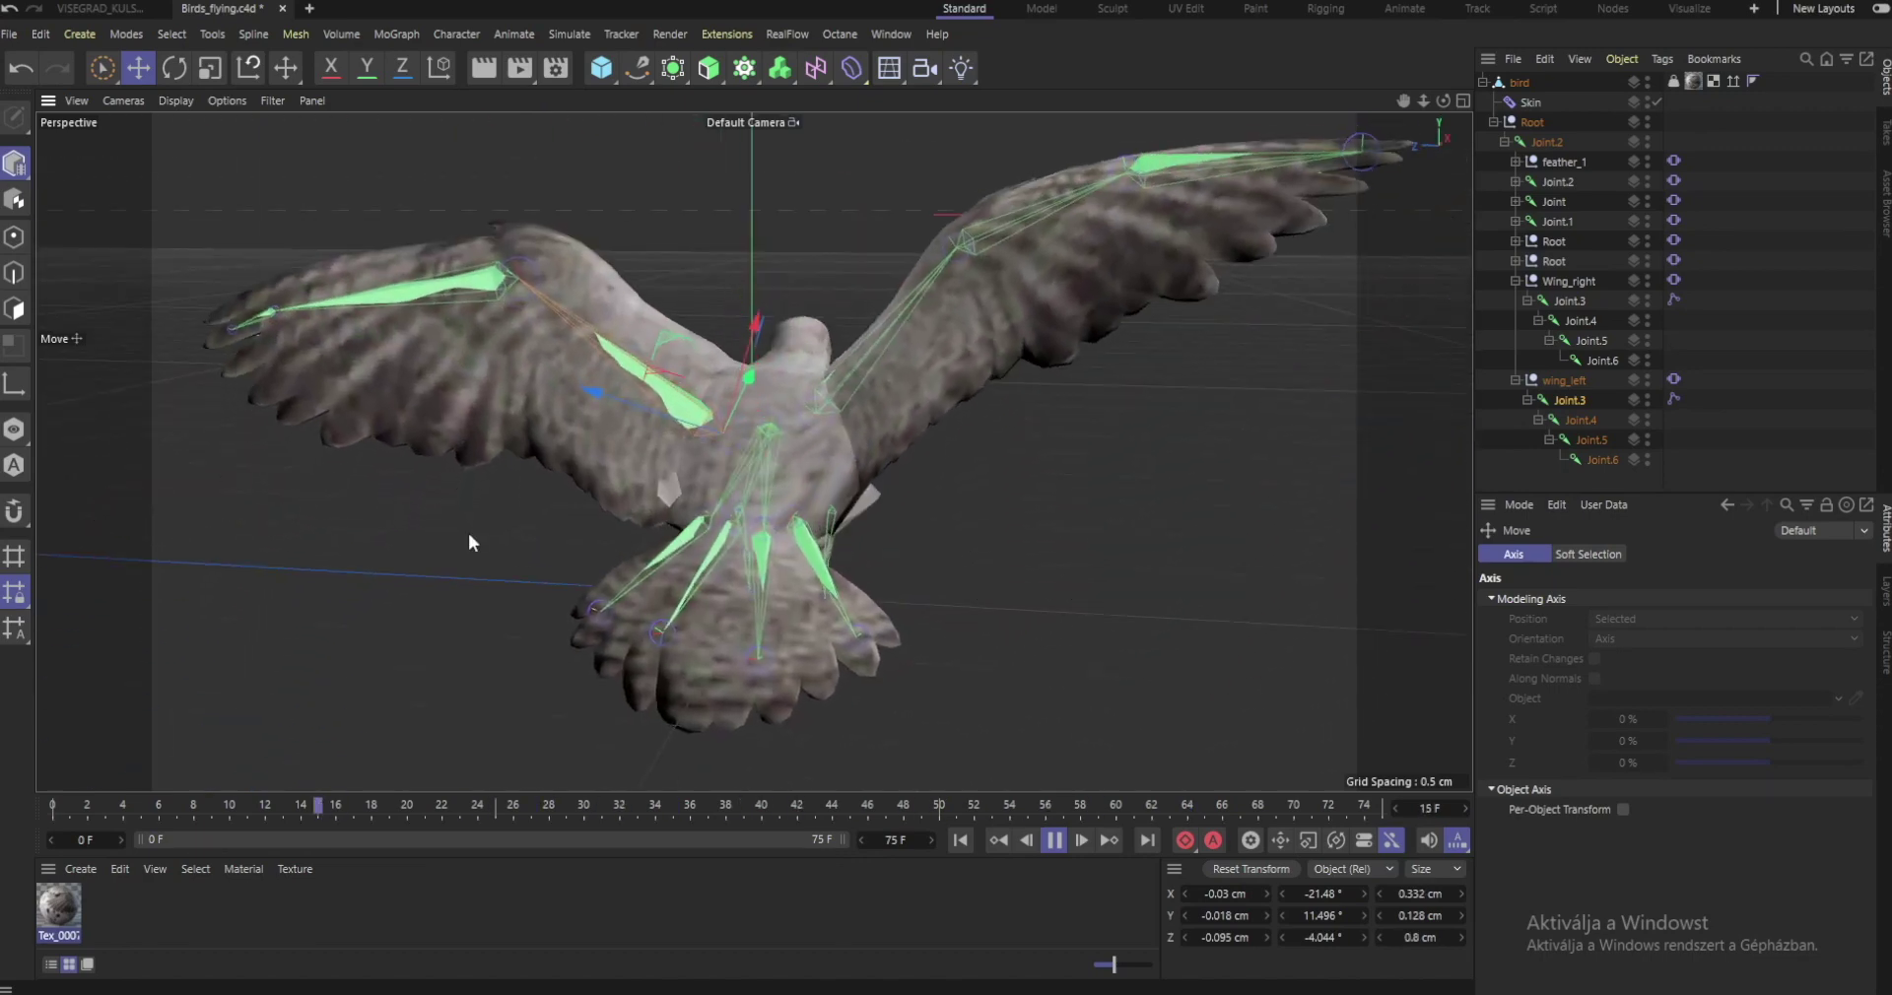